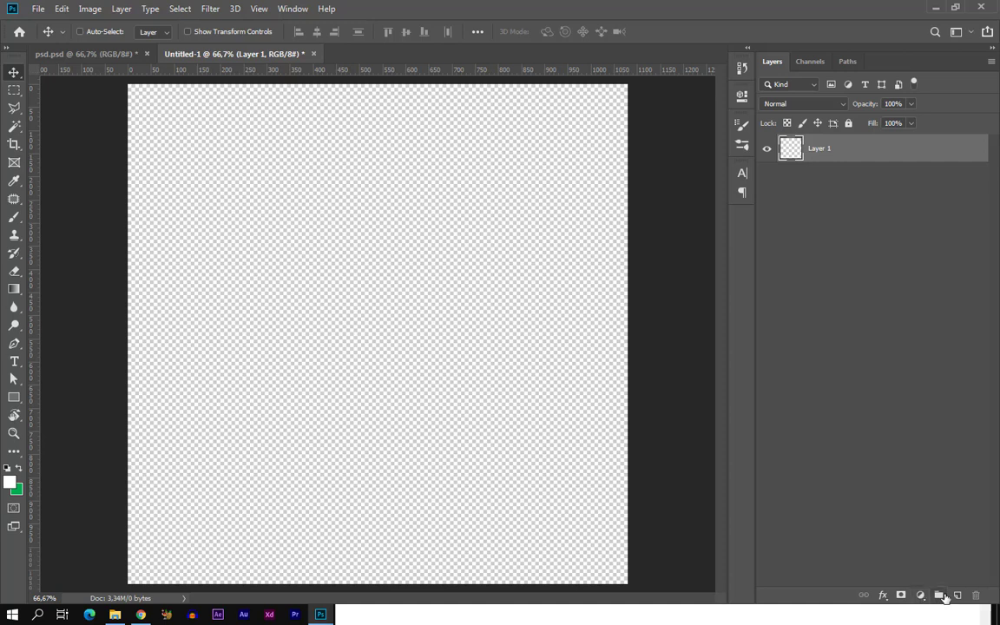
Add a Solid Color fill layer in blue #0061a0 over the blank canvas
{"action": "left_click", "coordinate": [919, 598]}
{"action": "left_click", "coordinate": [907, 351]}
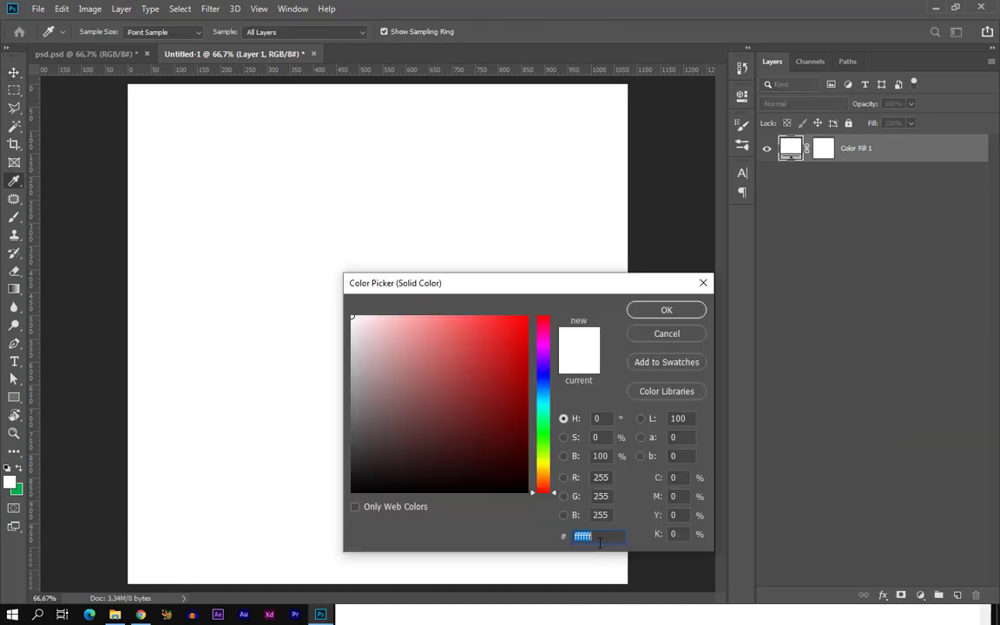
{"action": "type", "text": "0061"}
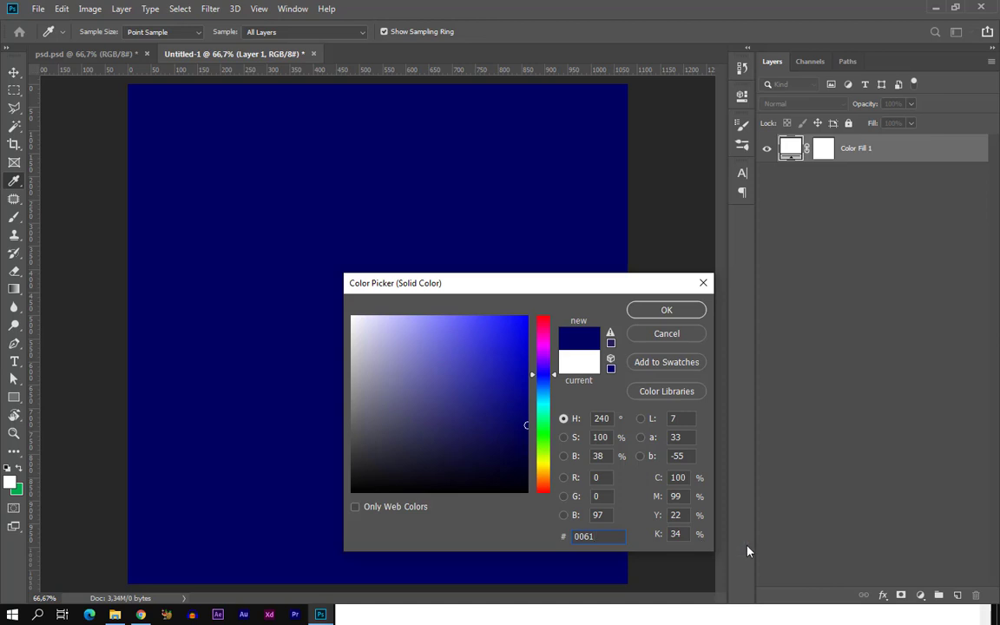
{"action": "type", "text": "a"}
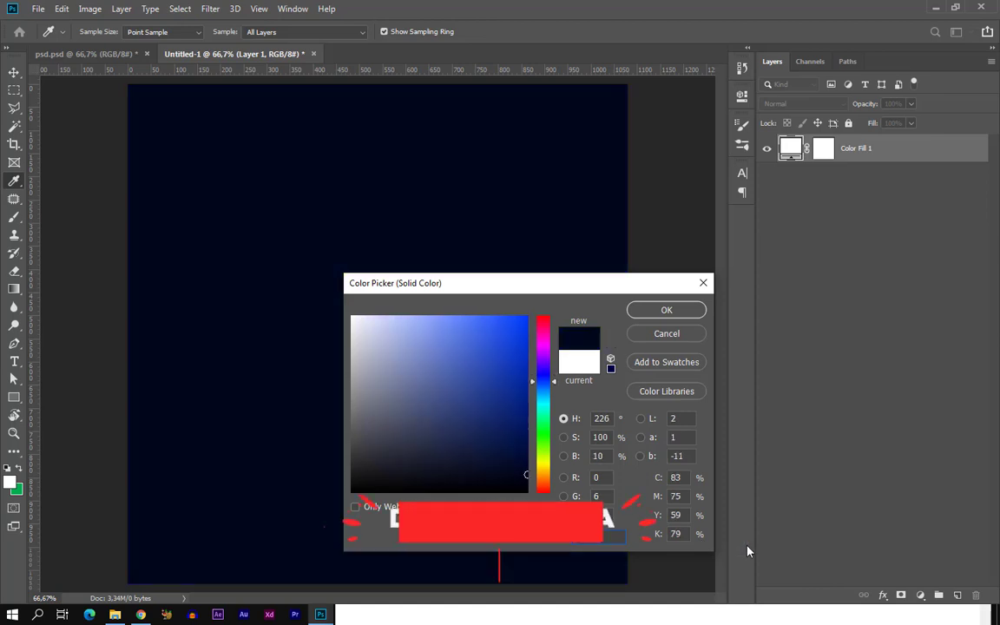
{"action": "type", "text": "0"}
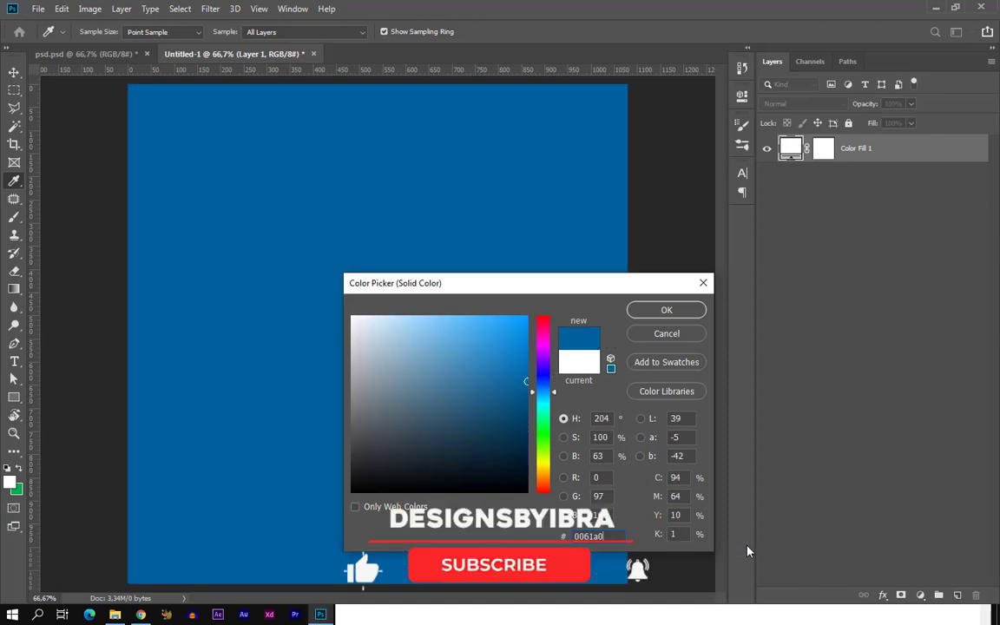
{"action": "left_click", "coordinate": [653, 315]}
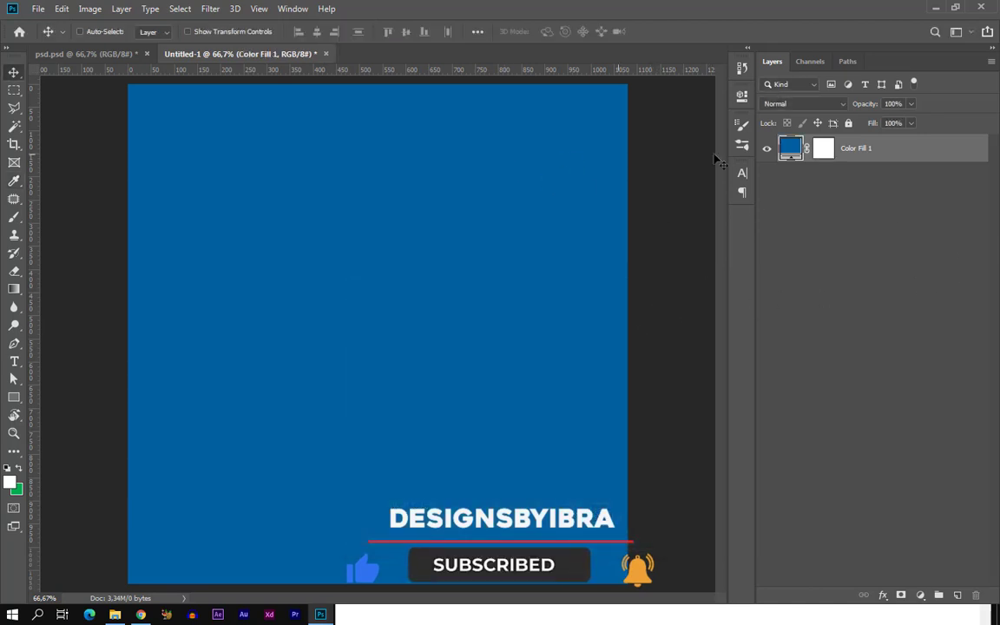
{"action": "left_click", "coordinate": [36, 10]}
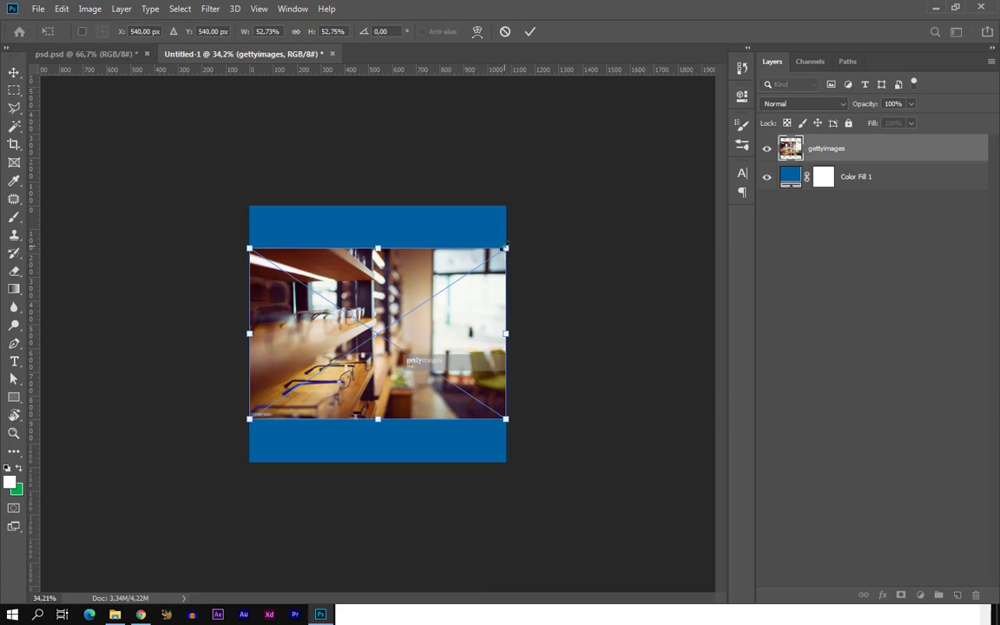
Enlarge the placed eyewear shop photo to fill the canvas and blend it in Luminosity mode
{"action": "left_click_drag", "start_coordinate": [506, 250], "coordinate": [577, 143]}
{"action": "key", "text": "Return"}
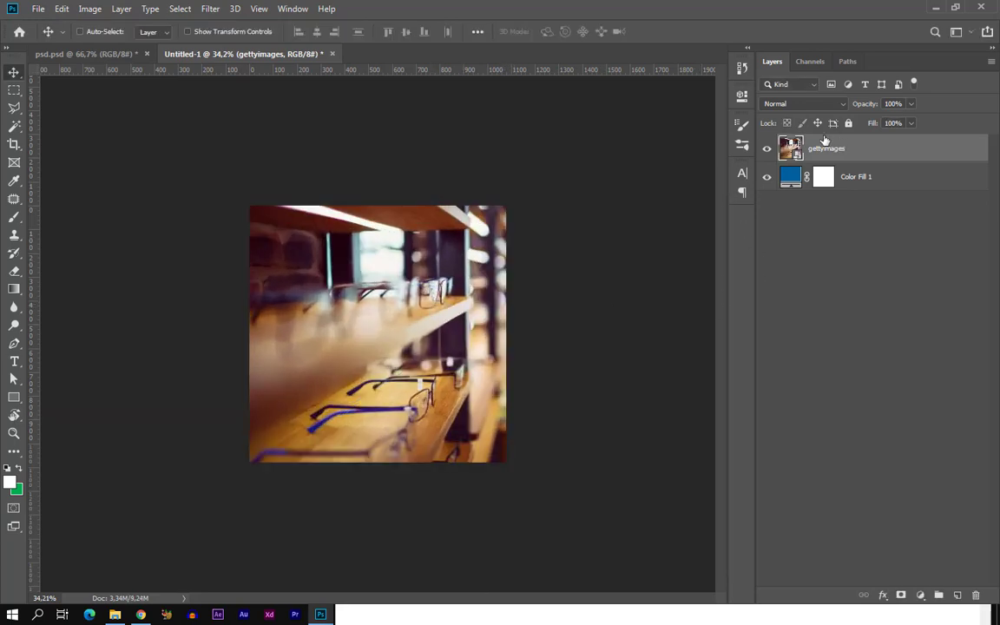
{"action": "left_click", "coordinate": [807, 104]}
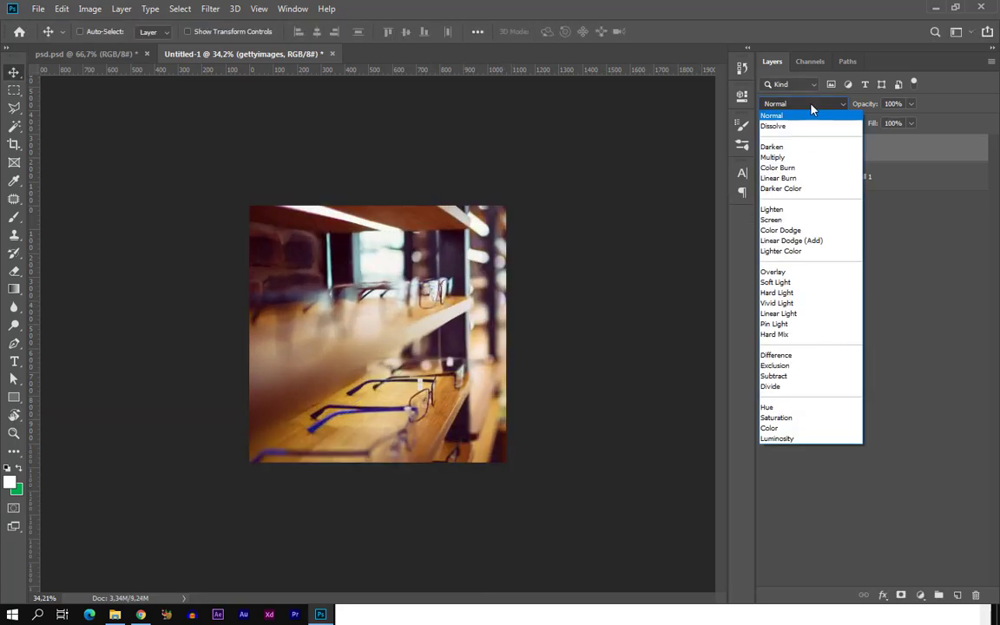
{"action": "left_click", "coordinate": [780, 439]}
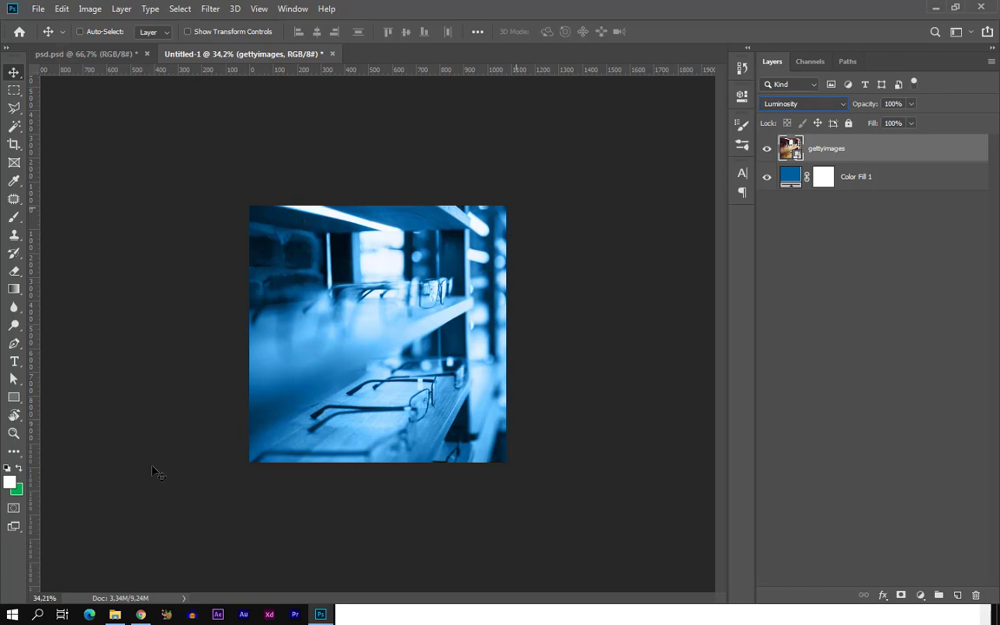
{"action": "left_click_drag", "start_coordinate": [155, 472], "coordinate": [330, 339]}
Resize the Doodle_Sparks image and position it on the photo's left side
{"action": "left_click_drag", "start_coordinate": [508, 205], "coordinate": [444, 269]}
{"action": "key", "text": "Return"}
{"action": "mouse_move", "coordinate": [831, 148]}
{"action": "left_mouse_down"}
{"action": "mouse_move", "coordinate": [833, 491]}
{"action": "mouse_move", "coordinate": [862, 536]}
{"action": "mouse_move", "coordinate": [958, 594]}
{"action": "left_mouse_up"}
Duplicate the sparks, flip the copy horizontally, shrink it to about 36% and move it right
{"action": "key", "text": "ctrl+t"}
{"action": "right_click", "coordinate": [441, 295]}
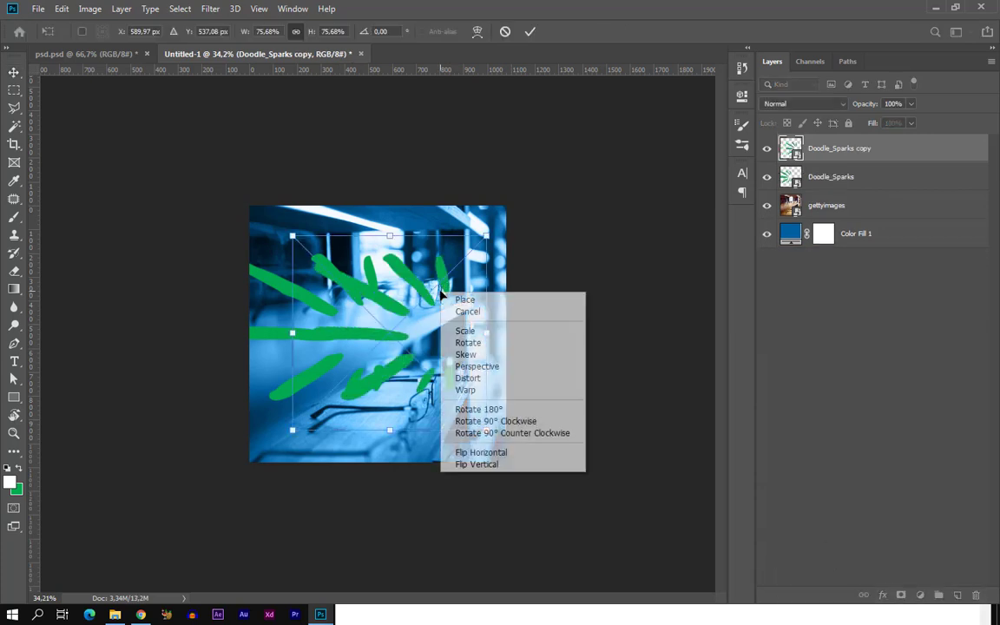
{"action": "left_click", "coordinate": [481, 452]}
{"action": "left_click_drag", "start_coordinate": [480, 250], "coordinate": [385, 338]}
{"action": "mouse_move", "coordinate": [340, 386]}
{"action": "left_mouse_down"}
{"action": "mouse_move", "coordinate": [508, 345]}
{"action": "mouse_move", "coordinate": [501, 329]}
{"action": "left_mouse_up"}
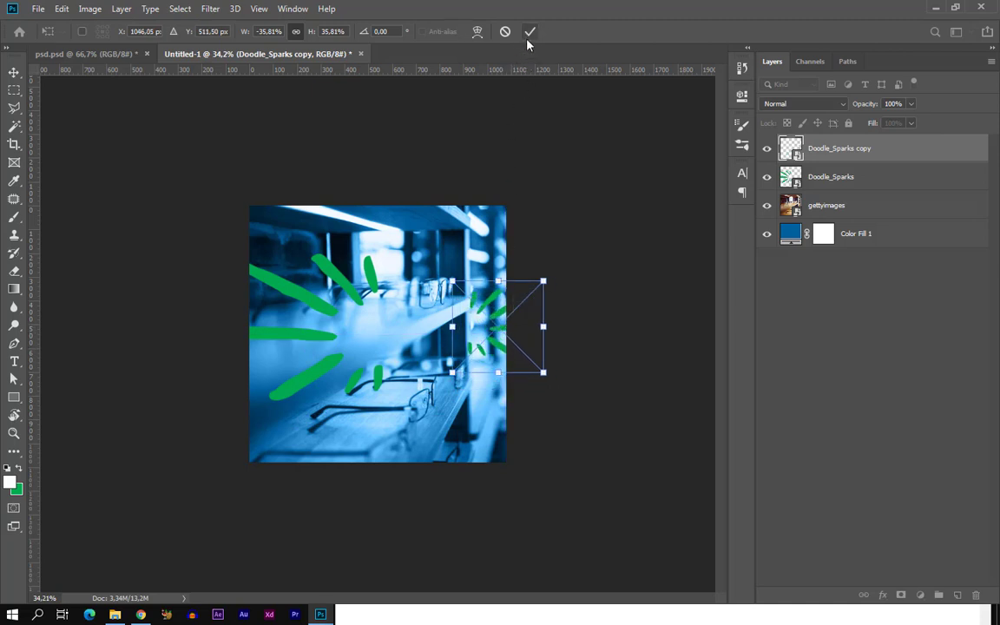
{"action": "left_click", "coordinate": [530, 32]}
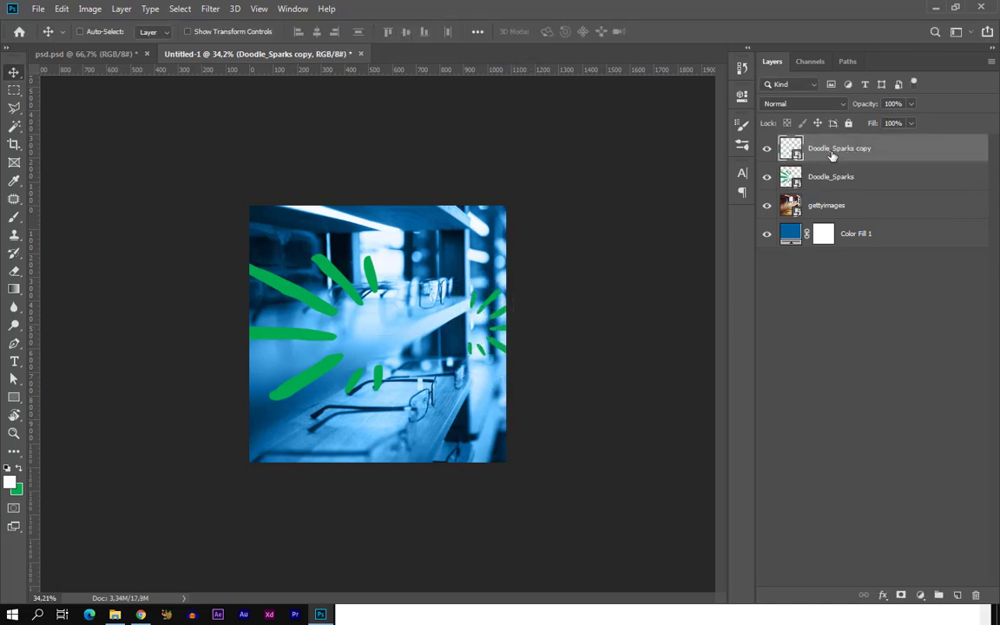
Set both Doodle_Sparks layers to Linear Light blend mode
{"action": "key", "text": "alt+bracketleft"}
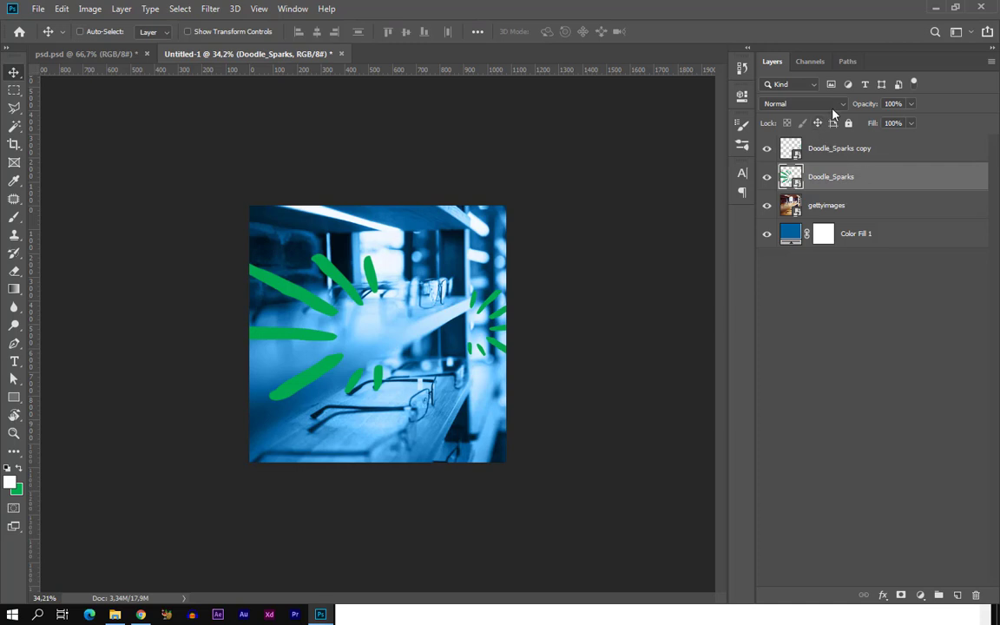
{"action": "left_click", "coordinate": [848, 149]}
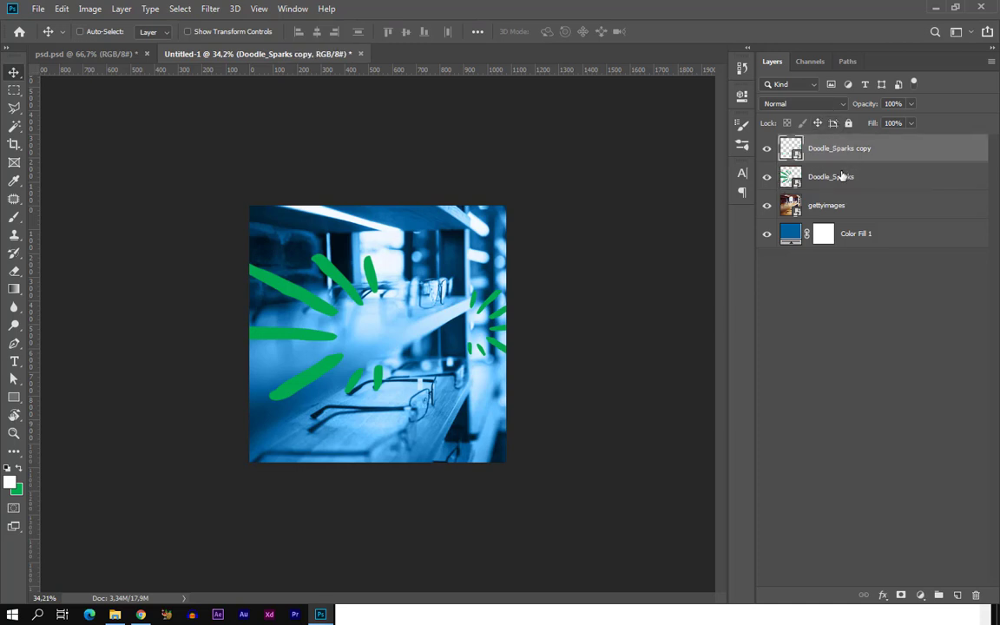
{"action": "left_click", "coordinate": [847, 178], "text": "shift"}
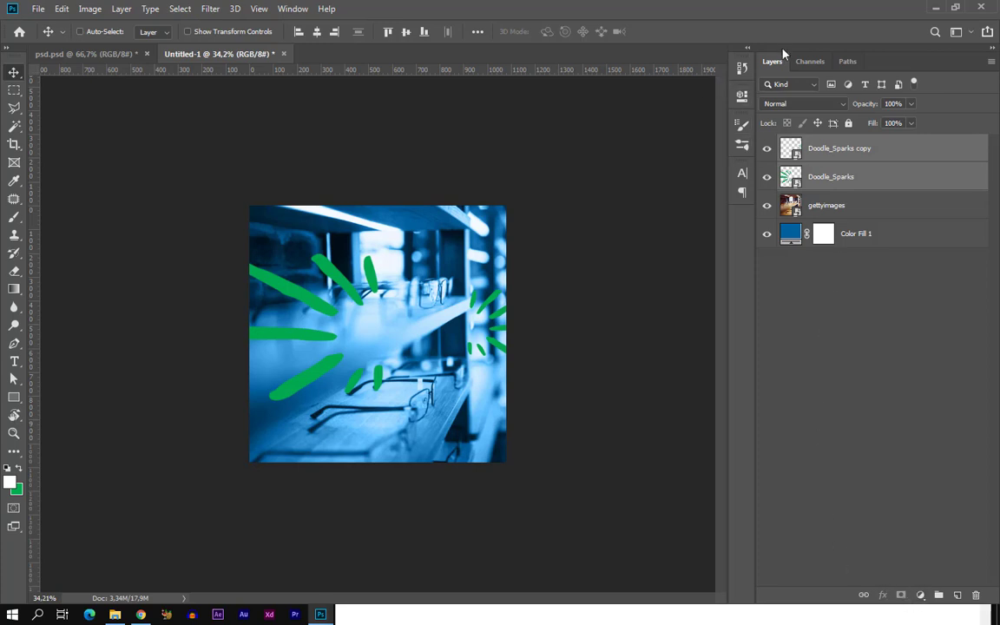
{"action": "left_click", "coordinate": [805, 105]}
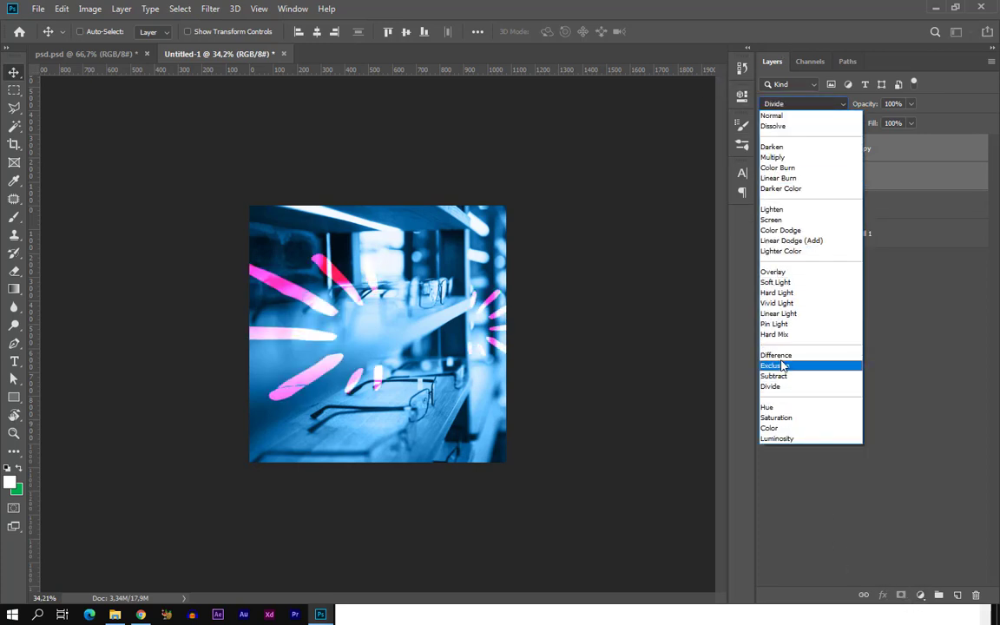
{"action": "left_click", "coordinate": [794, 314]}
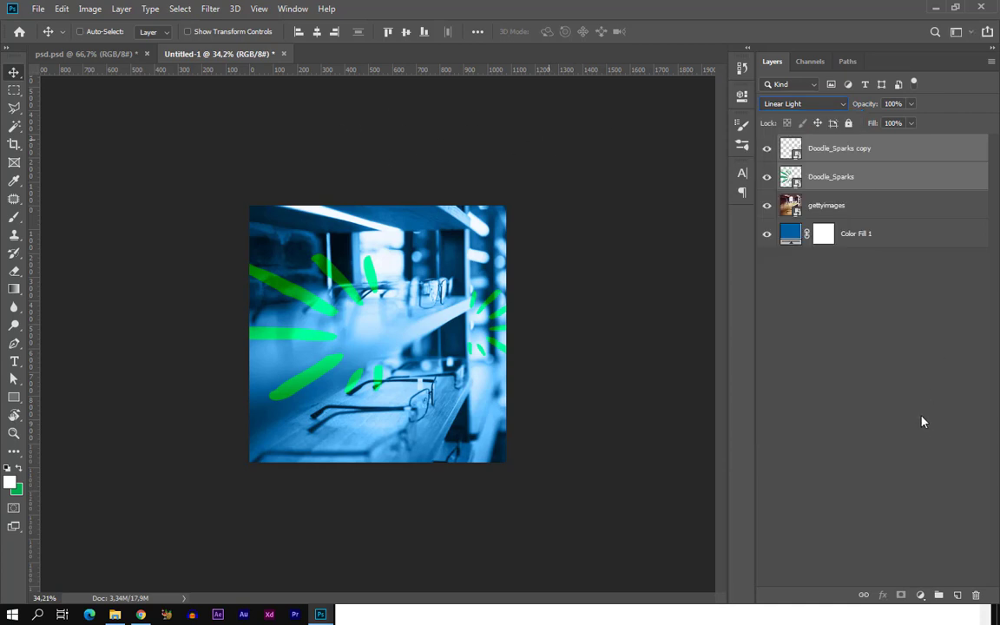
{"action": "left_click", "coordinate": [921, 596]}
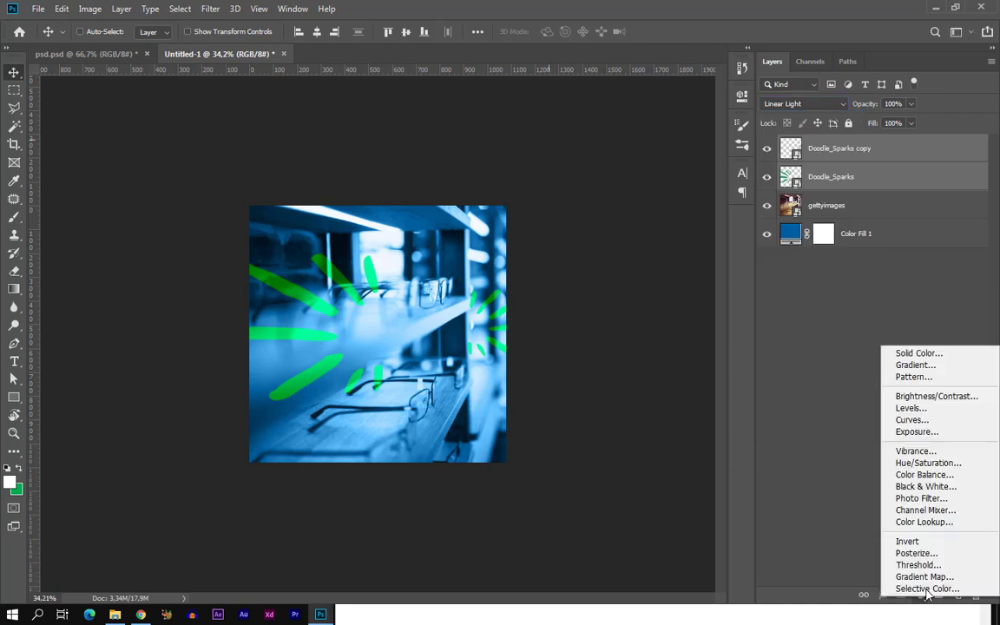
Add a dark navy #052f4a Solid Color fill layer and rasterize it
{"action": "left_click", "coordinate": [948, 360]}
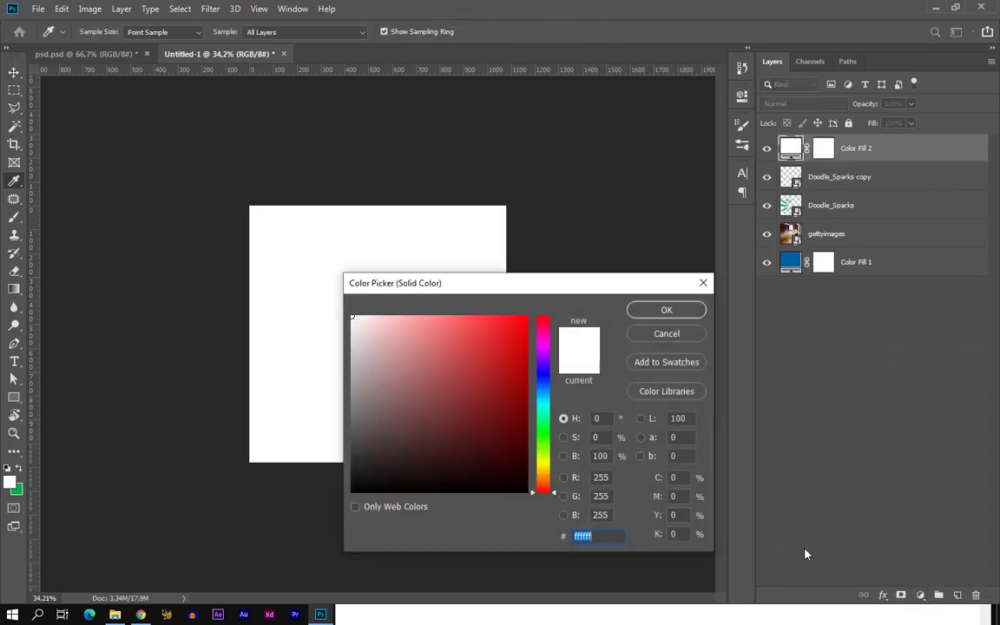
{"action": "type", "text": "052"}
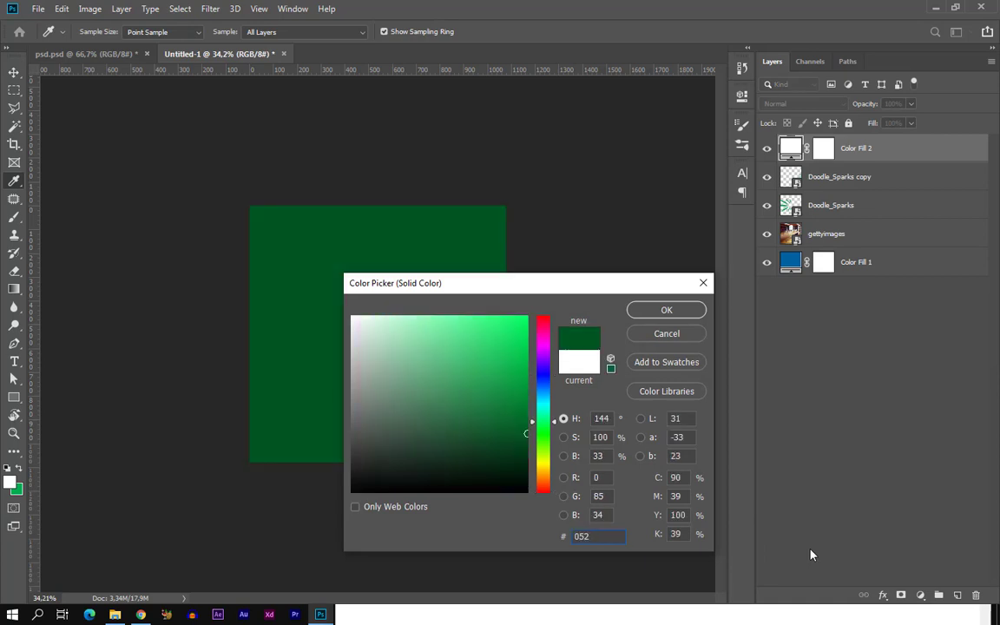
{"action": "type", "text": "f4a"}
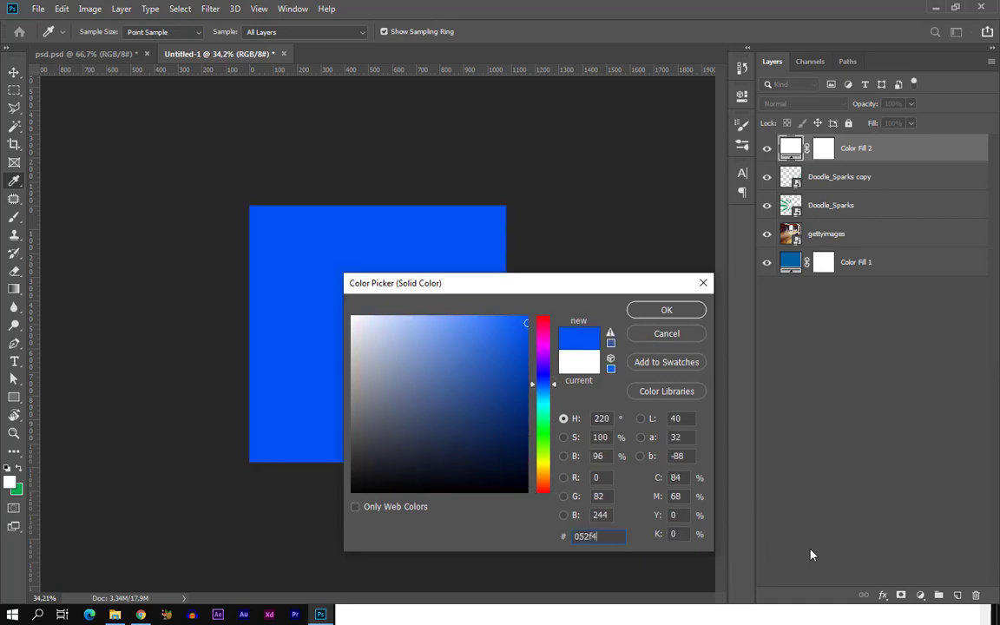
{"action": "left_click", "coordinate": [641, 310]}
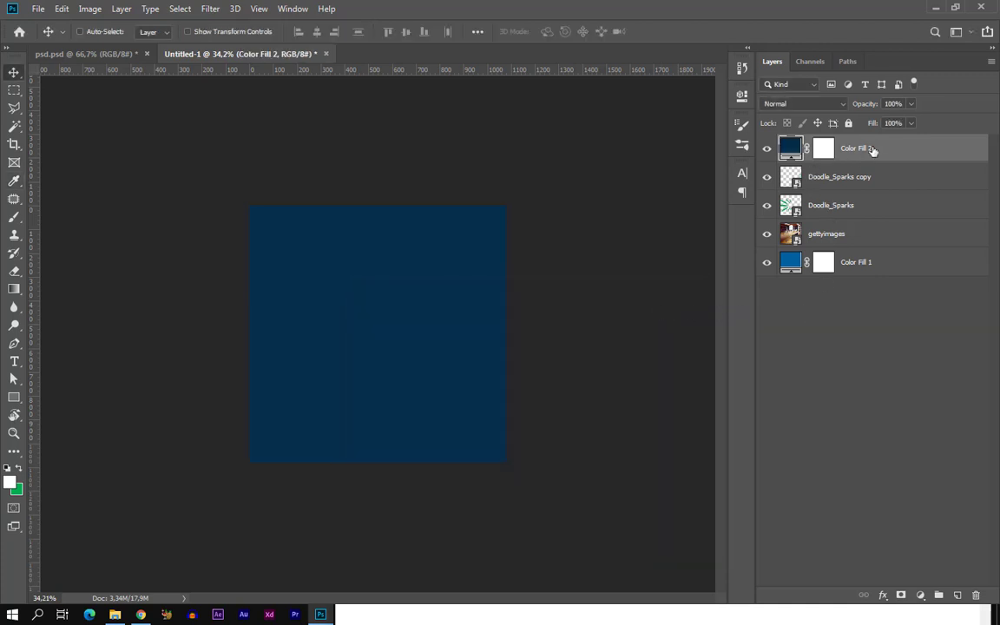
{"action": "right_click", "coordinate": [902, 154]}
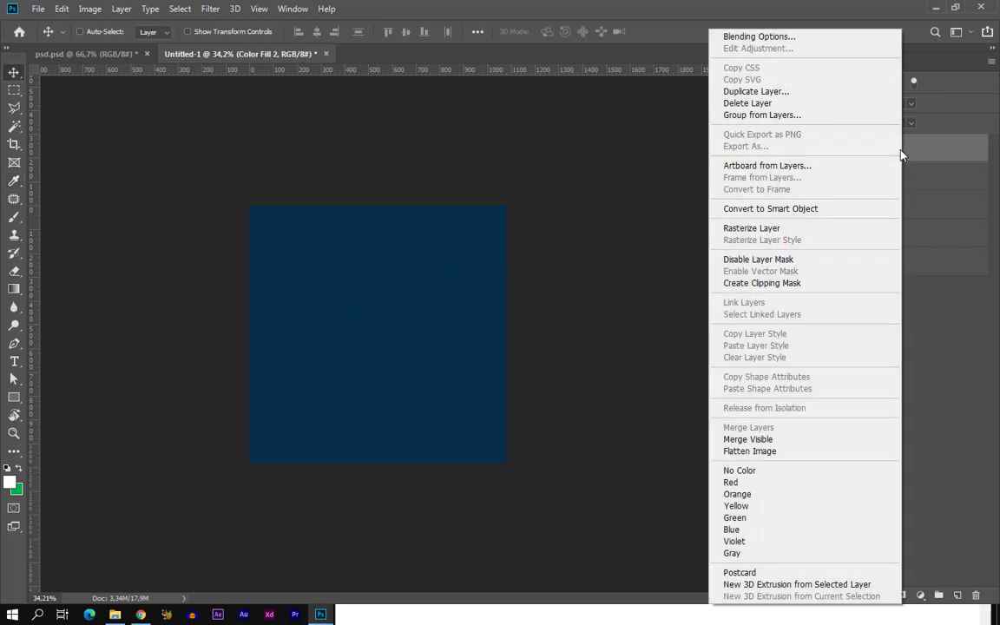
{"action": "left_click", "coordinate": [820, 229]}
Paint out the centre of the Color Fill 2 mask with a large brush to reveal the photo
{"action": "left_click", "coordinate": [822, 152]}
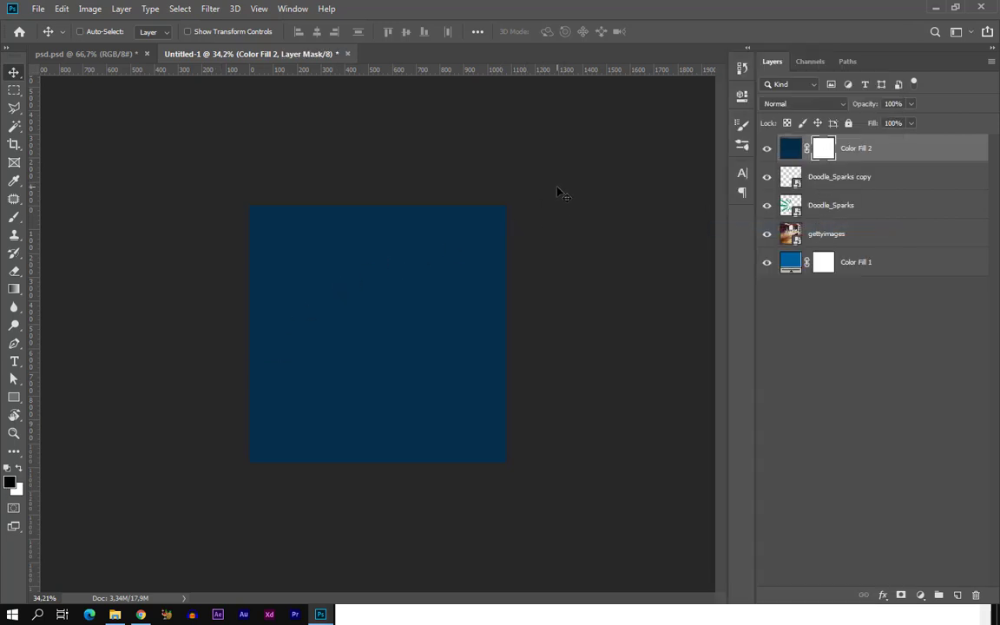
{"action": "key", "text": "b"}
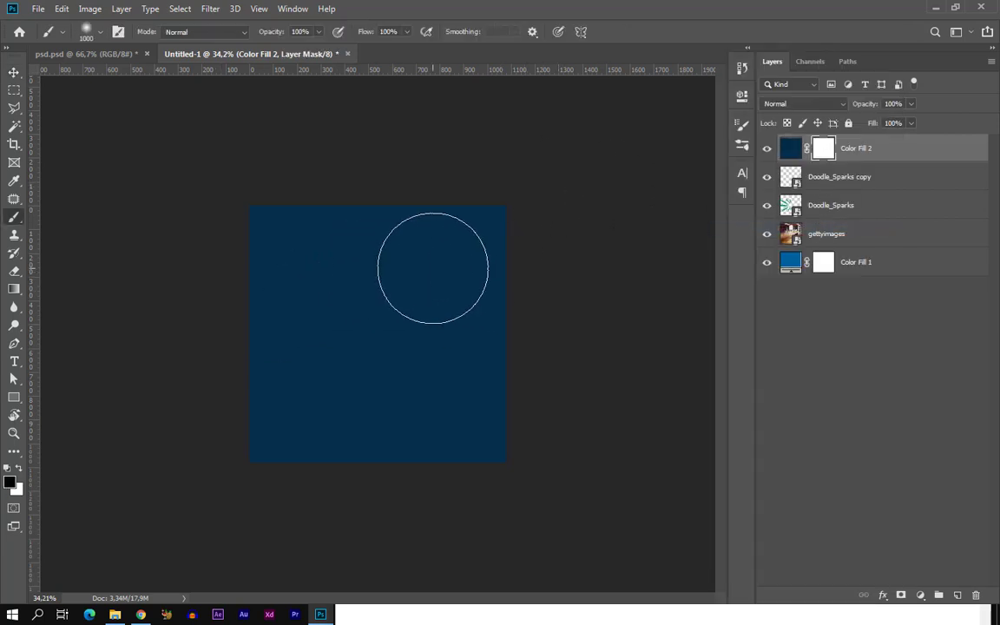
{"action": "key", "text": "bracketright"}
{"action": "key", "text": "bracketright"}
{"action": "key", "text": "bracketright"}
{"action": "key", "text": "bracketright"}
{"action": "key", "text": "bracketright"}
{"action": "key", "text": "bracketright"}
{"action": "key", "text": "bracketright"}
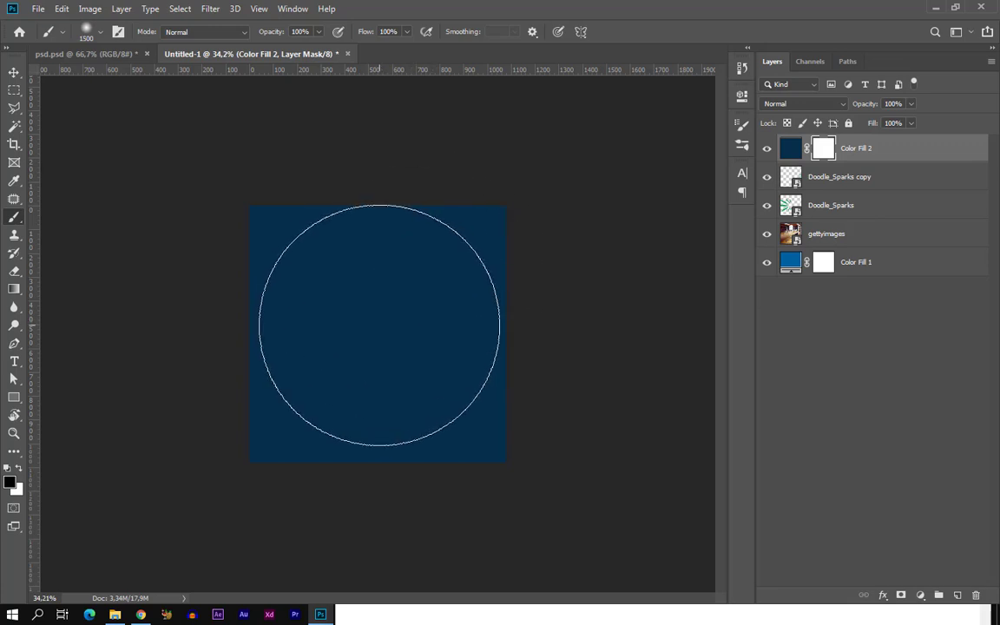
{"action": "key", "text": "bracketright"}
{"action": "left_click", "coordinate": [378, 334]}
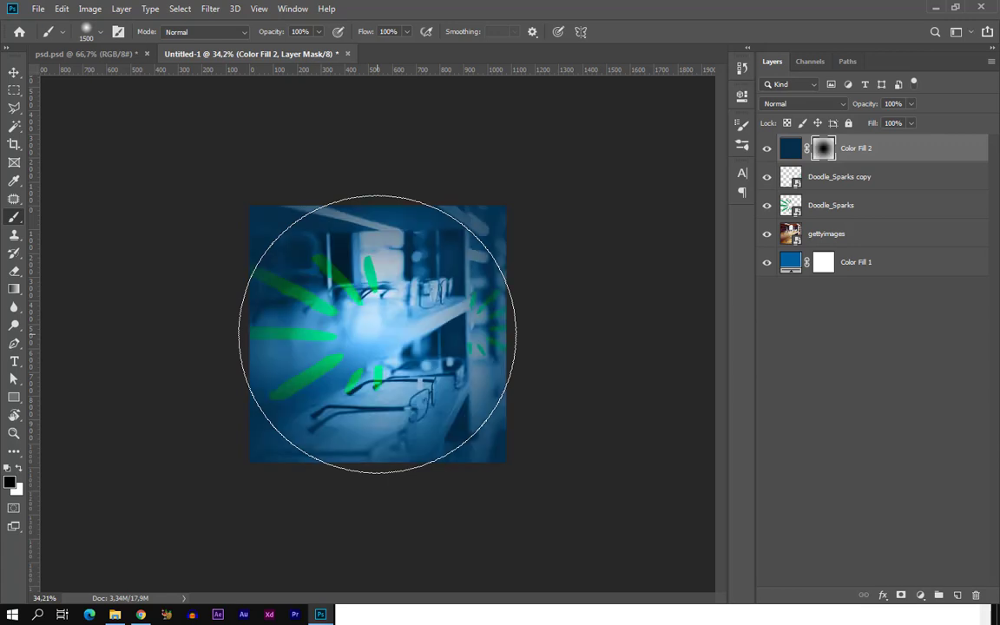
Apply the layer mask to Color Fill 2 to bake in the vignette
{"action": "left_click", "coordinate": [868, 149]}
{"action": "right_click", "coordinate": [871, 150]}
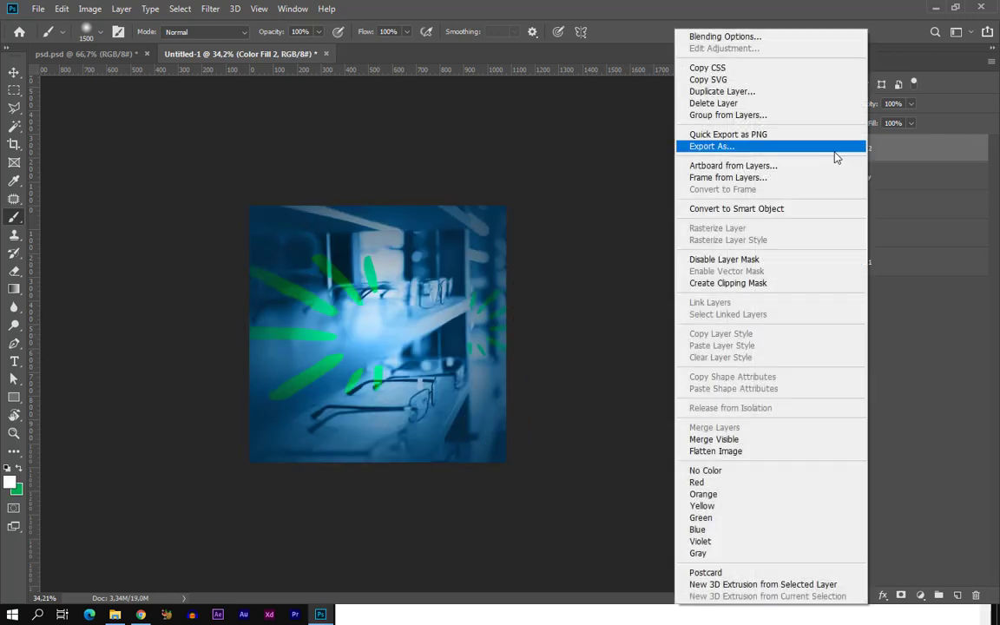
{"action": "left_click", "coordinate": [896, 156]}
{"action": "right_click", "coordinate": [828, 161]}
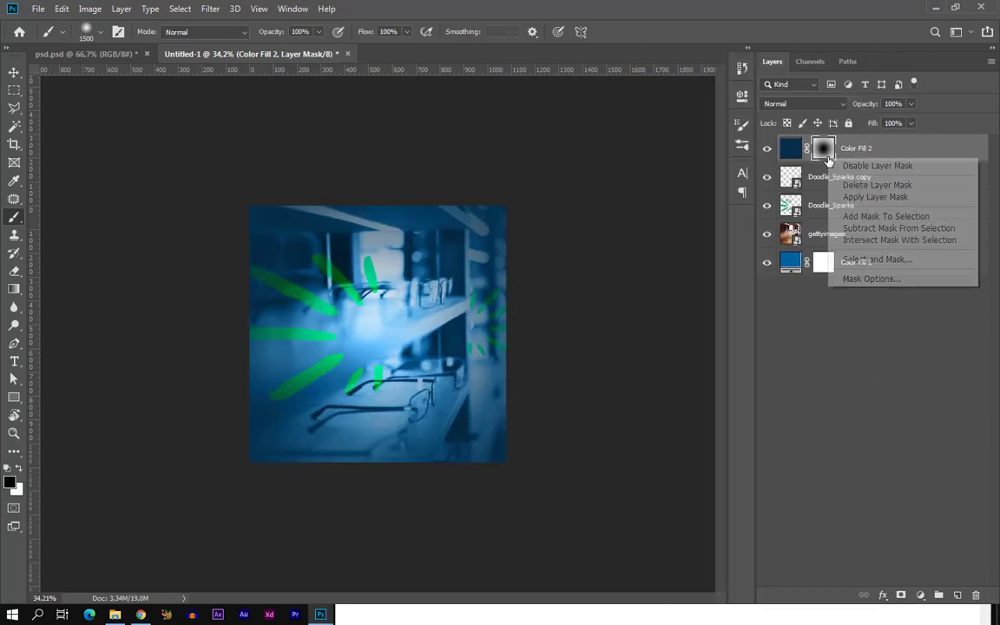
{"action": "left_click", "coordinate": [875, 197]}
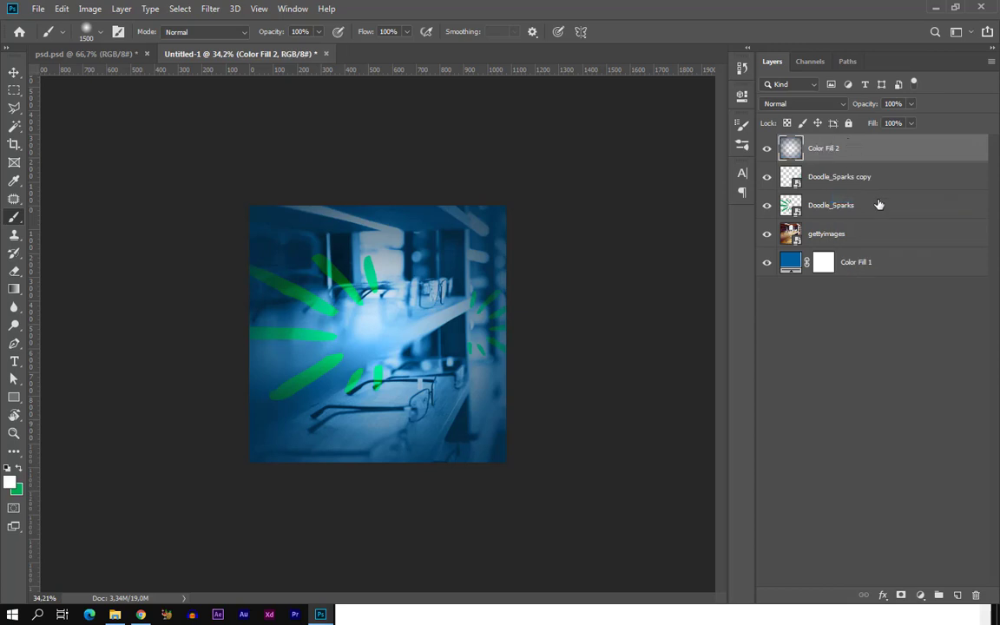
{"action": "left_click", "coordinate": [884, 312]}
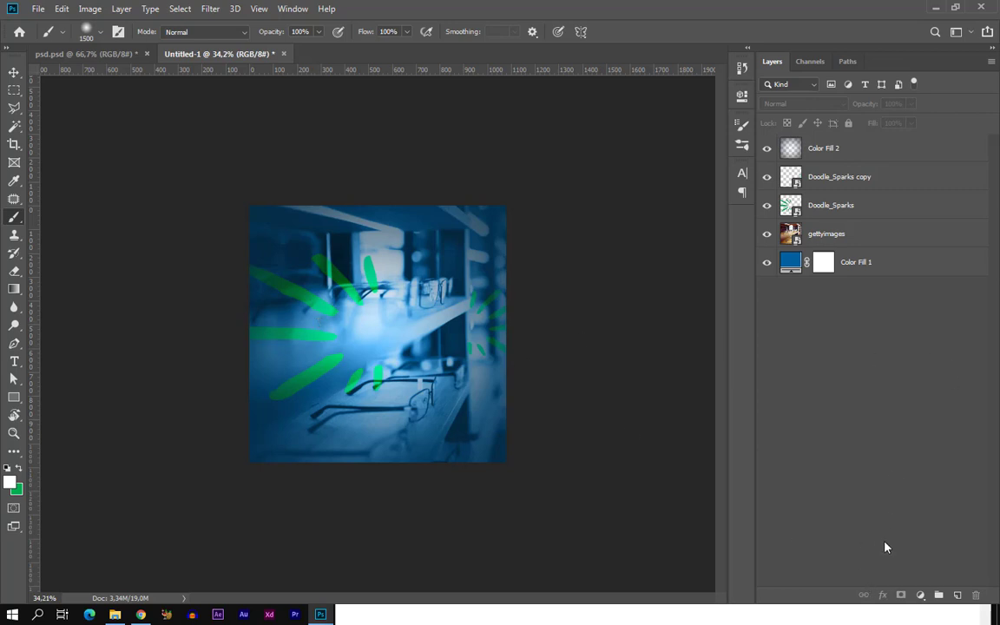
{"action": "left_click", "coordinate": [920, 595]}
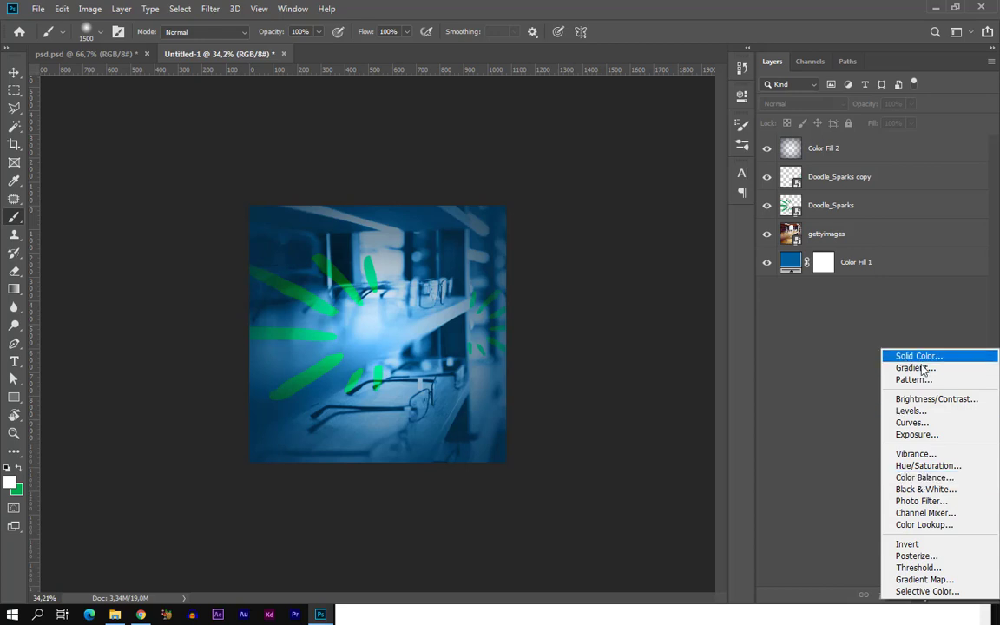
Add a Color Balance adjustment shifting the midtones fully toward Blue (+100)
{"action": "left_click", "coordinate": [923, 478]}
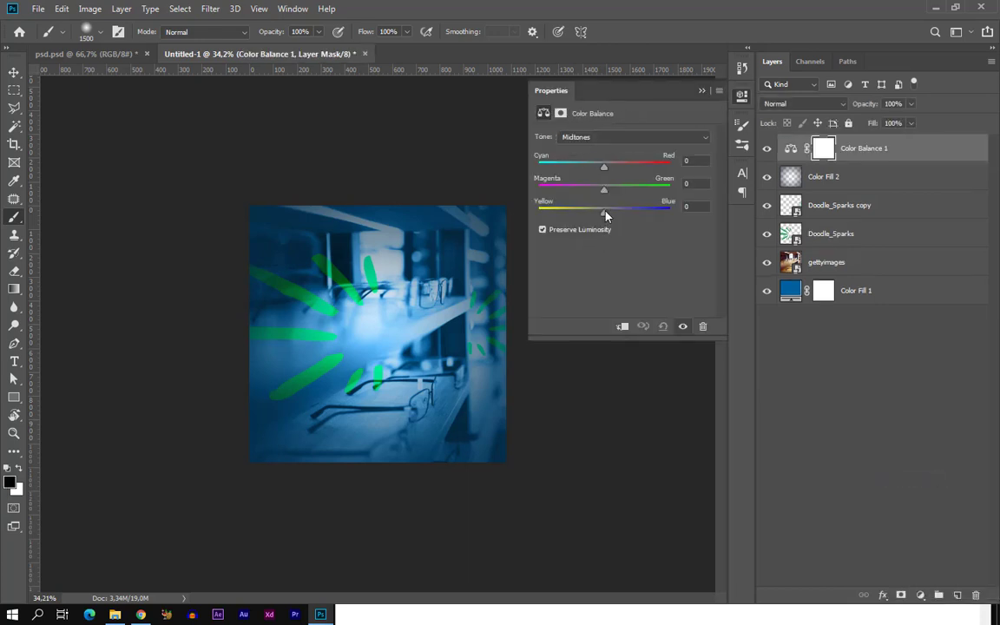
{"action": "left_click", "coordinate": [619, 140]}
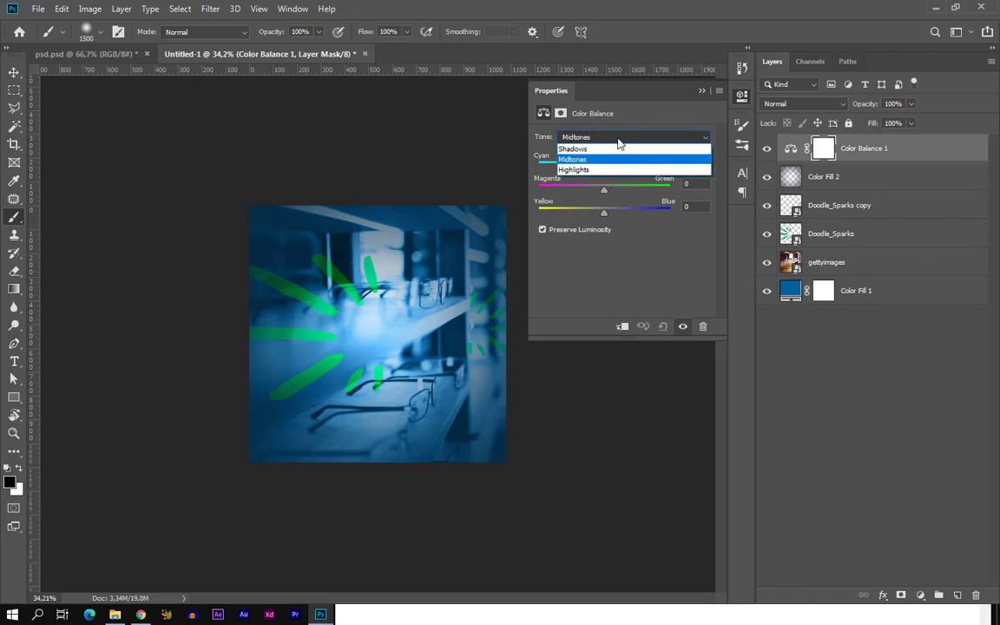
{"action": "left_click", "coordinate": [621, 141]}
{"action": "left_click_drag", "start_coordinate": [604, 213], "coordinate": [671, 213]}
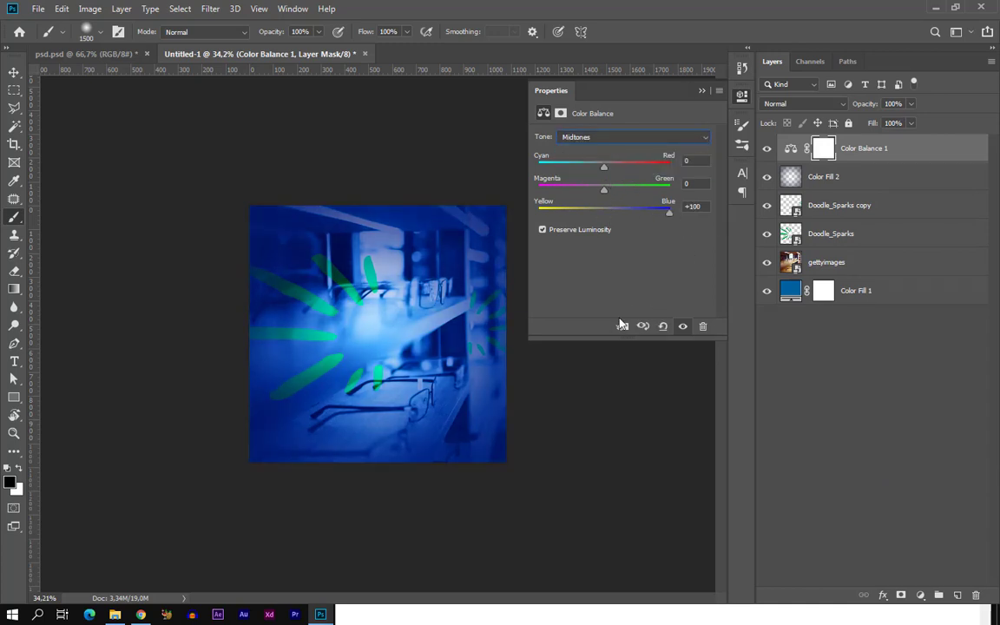
Group all background layers into a group named BG
{"action": "left_click", "coordinate": [859, 160]}
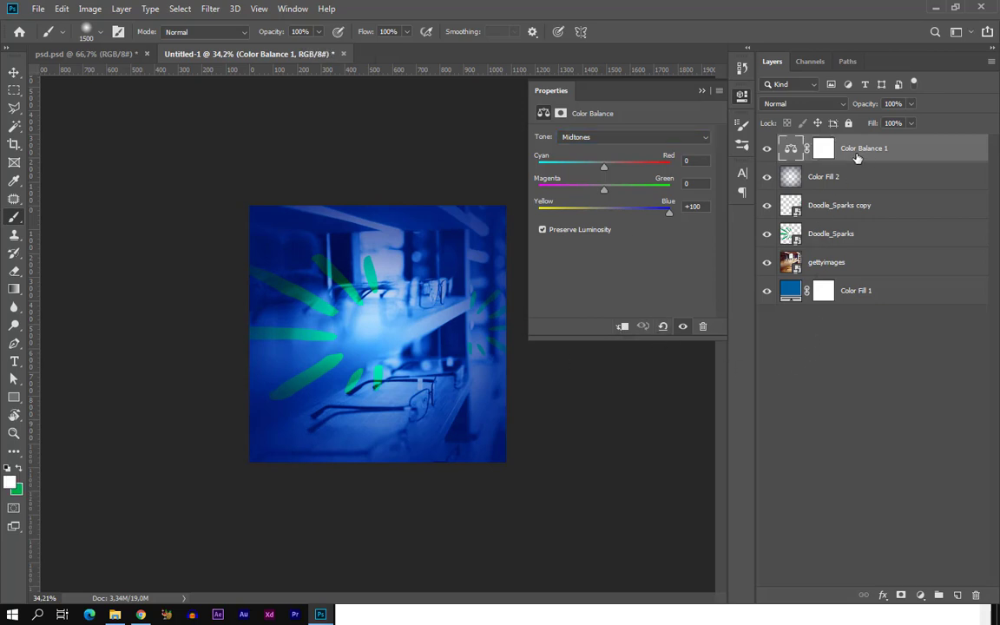
{"action": "left_click", "coordinate": [884, 292], "text": "shift"}
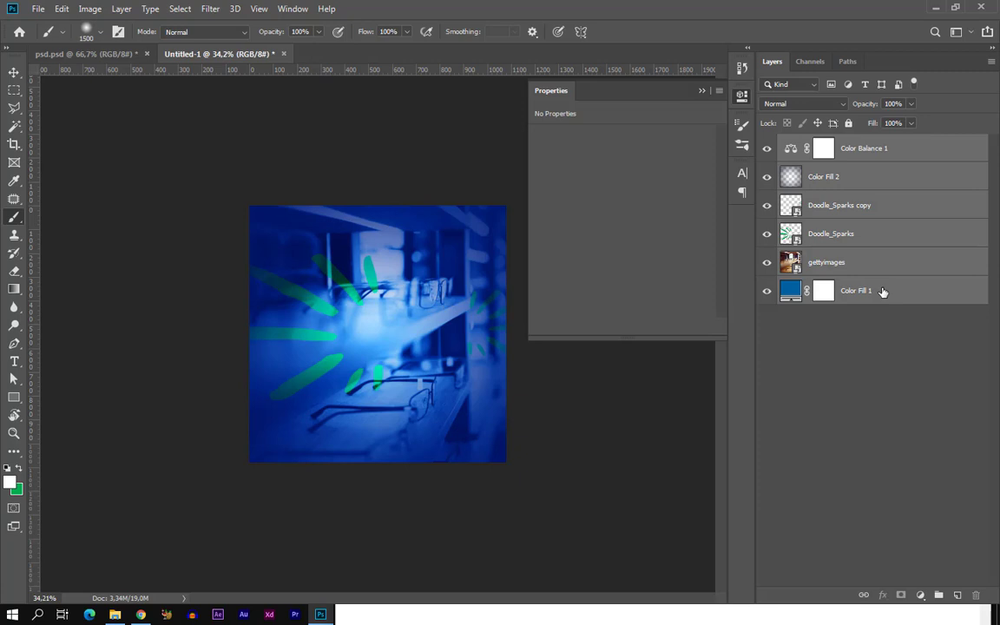
{"action": "key", "text": "ctrl+g"}
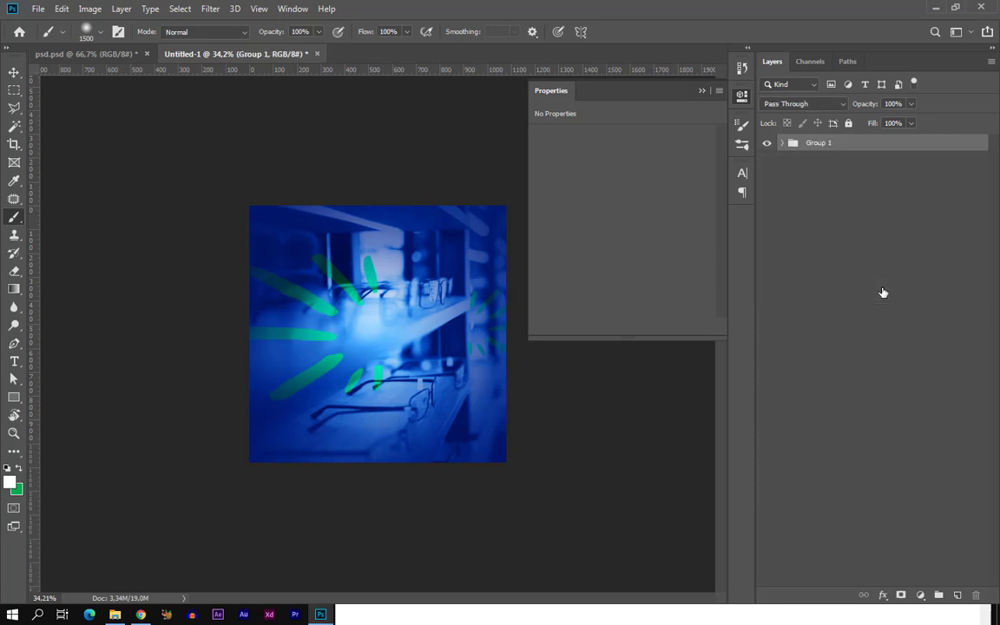
{"action": "double_click", "coordinate": [817, 143]}
{"action": "type", "text": "BG"}
{"action": "key", "text": "Return"}
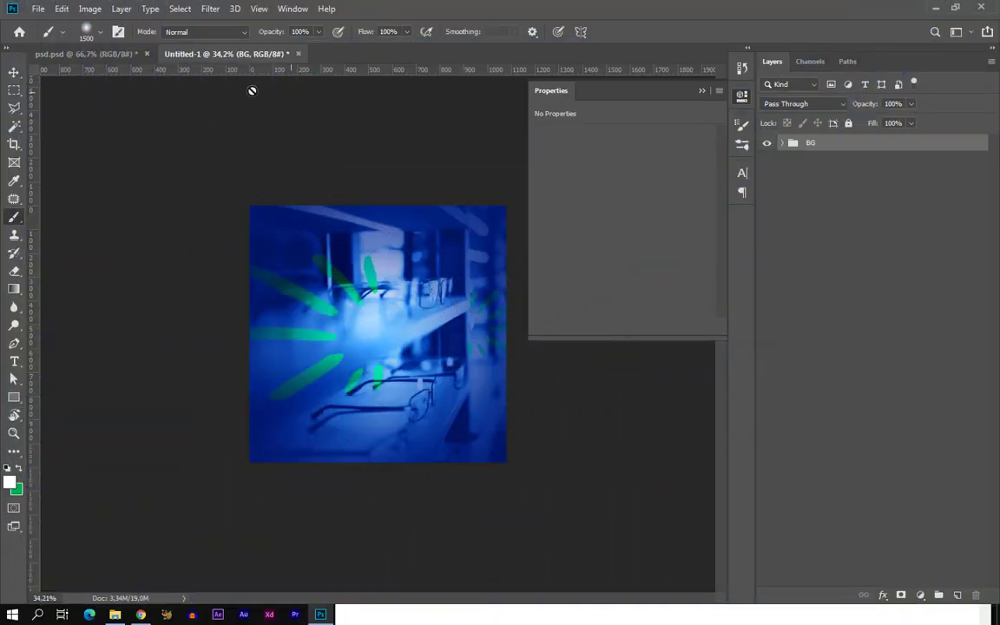
Place the boi2 boy image, enlarge it to about 127% and move it down and right
{"action": "left_click", "coordinate": [13, 72]}
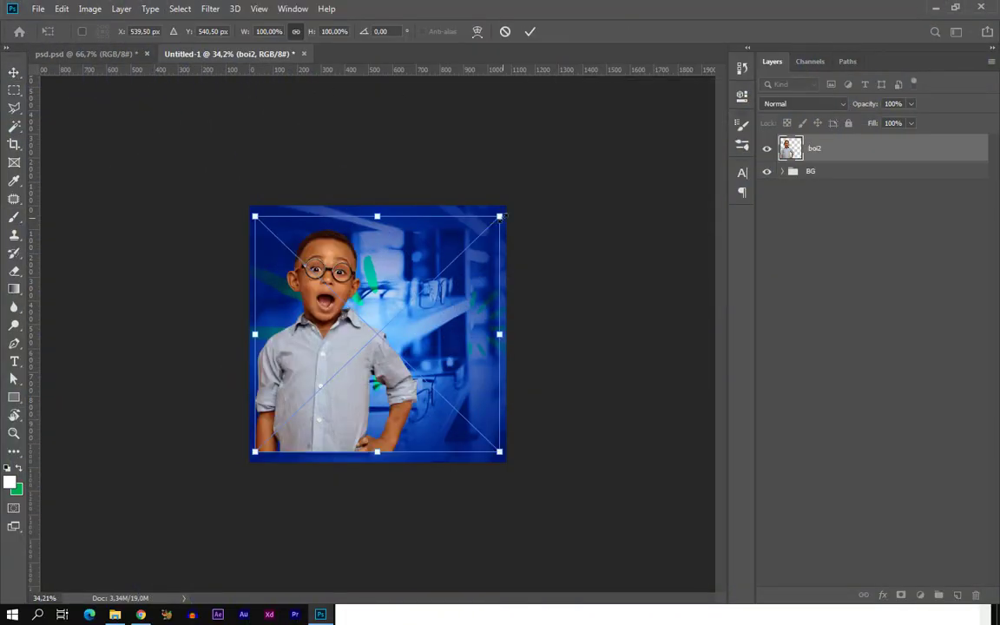
{"action": "left_click_drag", "start_coordinate": [504, 218], "coordinate": [598, 178]}
{"action": "left_click_drag", "start_coordinate": [365, 261], "coordinate": [402, 317]}
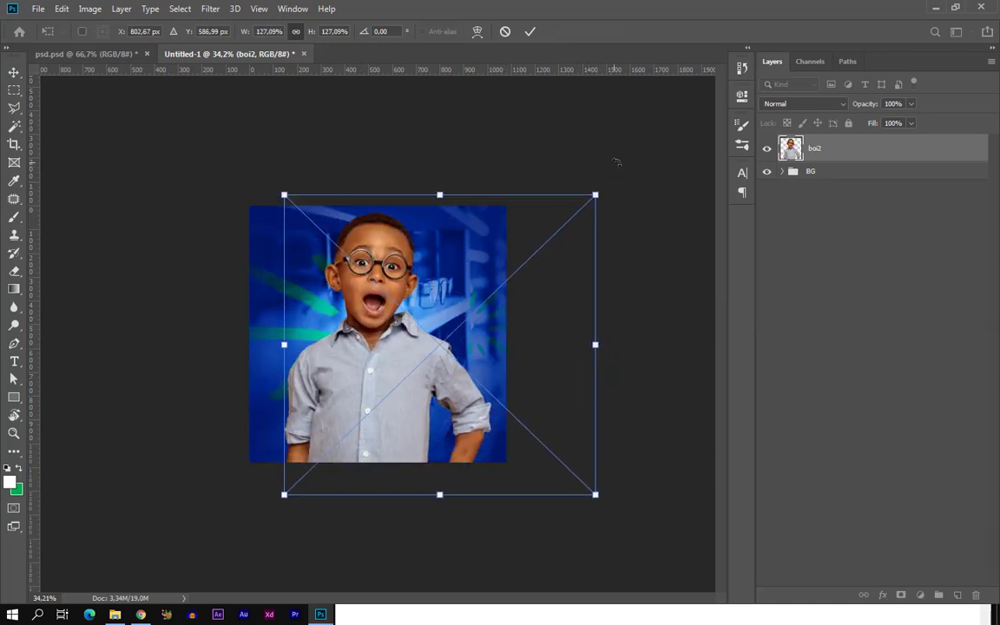
{"action": "key", "text": "Return"}
{"action": "right_click", "coordinate": [831, 148]}
Convert boi2 to a smart object and sharpen it with Camera Raw Filter, Amount 124
{"action": "left_click", "coordinate": [740, 162]}
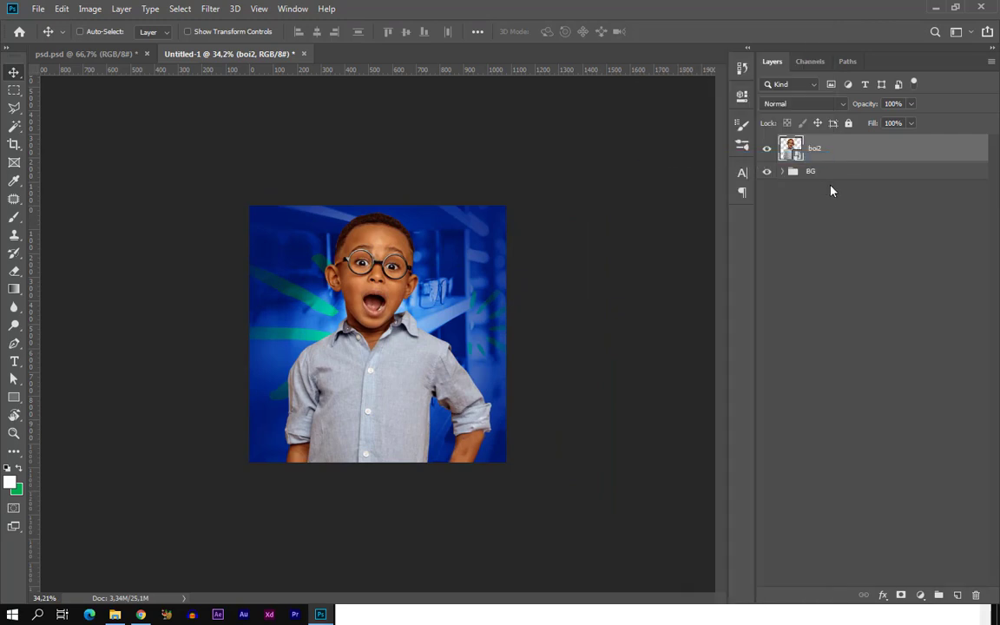
{"action": "left_click", "coordinate": [208, 9]}
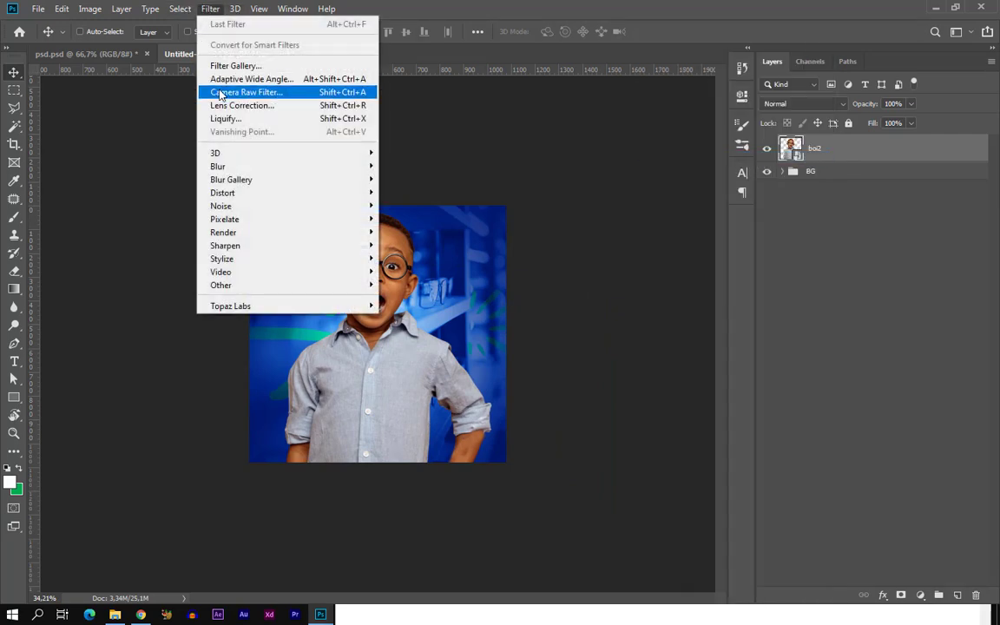
{"action": "left_click", "coordinate": [212, 91]}
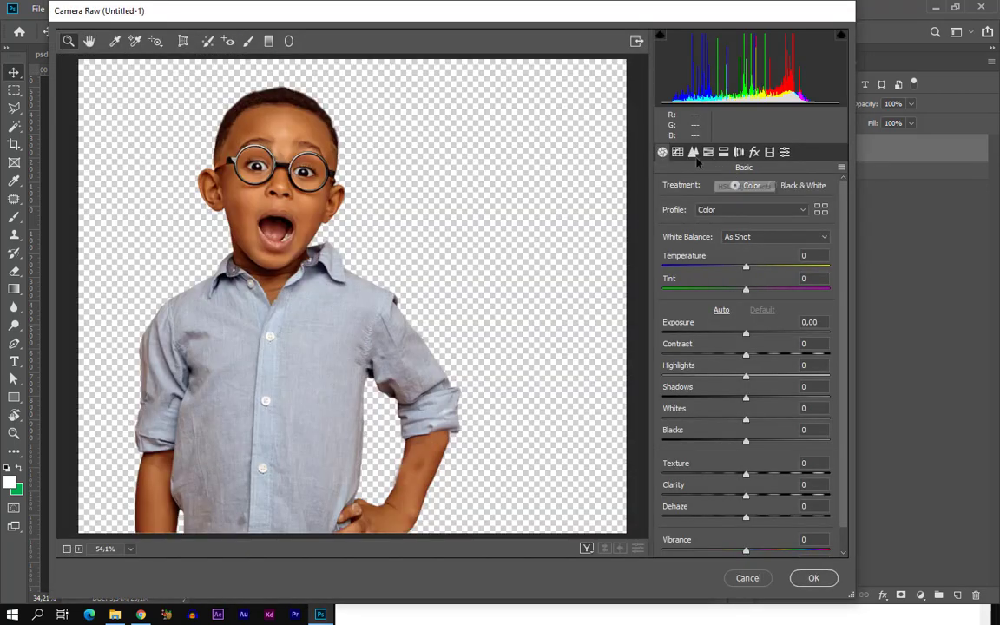
{"action": "left_click", "coordinate": [694, 152]}
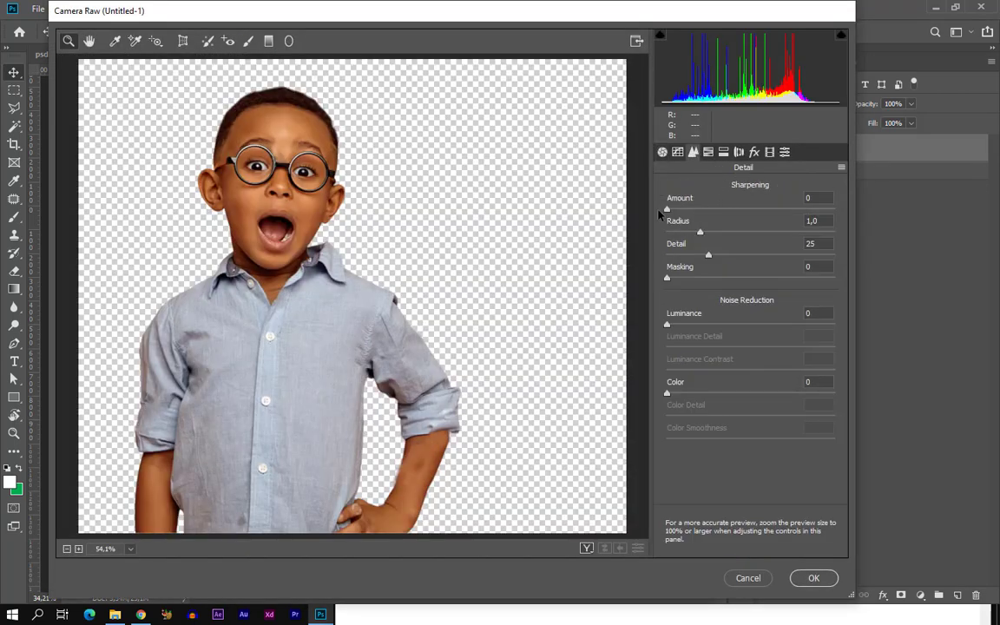
{"action": "left_click_drag", "start_coordinate": [667, 209], "coordinate": [808, 230]}
{"action": "left_click", "coordinate": [813, 578]}
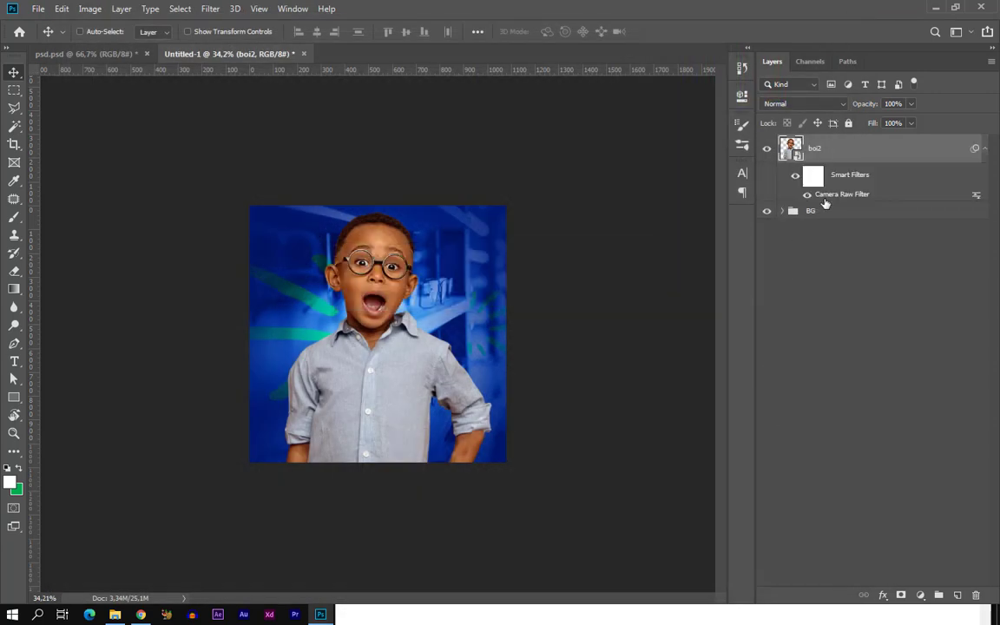
Duplicate boi2 and give the lower boi2 layer a navy #01186d Color Overlay
{"action": "left_click", "coordinate": [984, 149]}
{"action": "left_click_drag", "start_coordinate": [917, 153], "coordinate": [959, 593]}
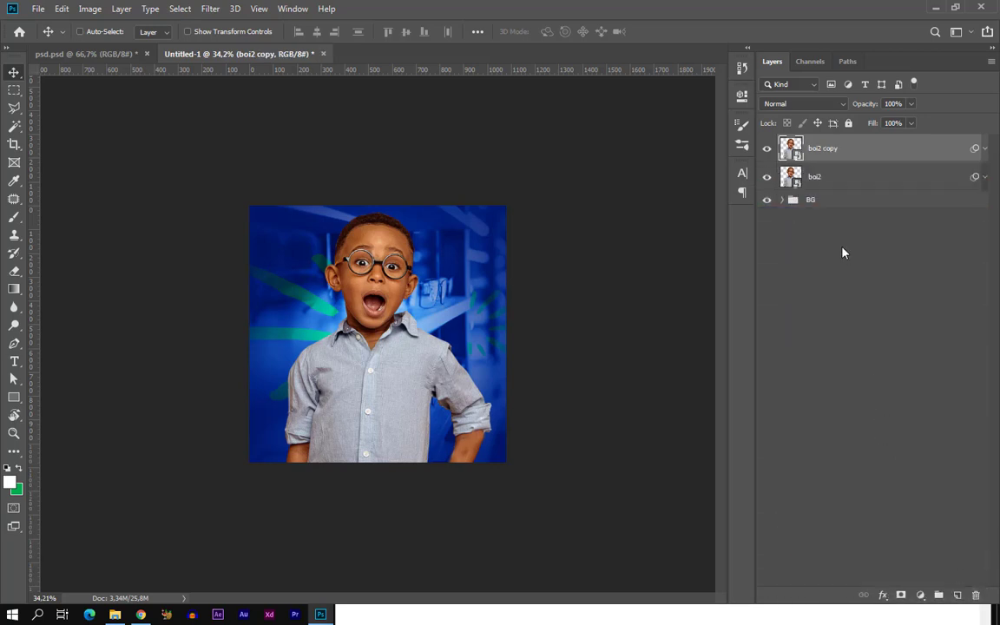
{"action": "left_click", "coordinate": [824, 184]}
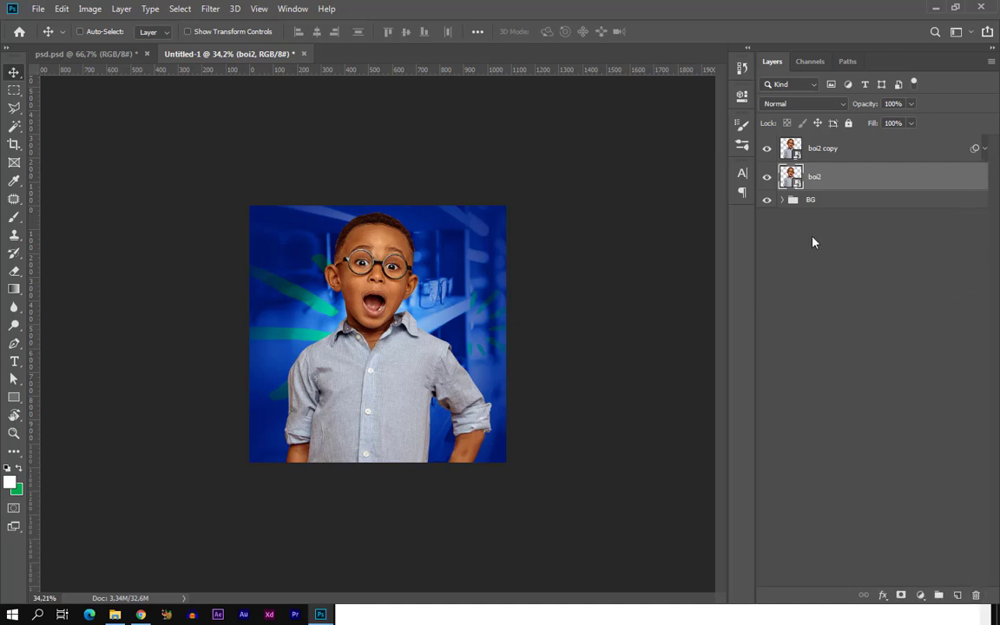
{"action": "left_click", "coordinate": [883, 596]}
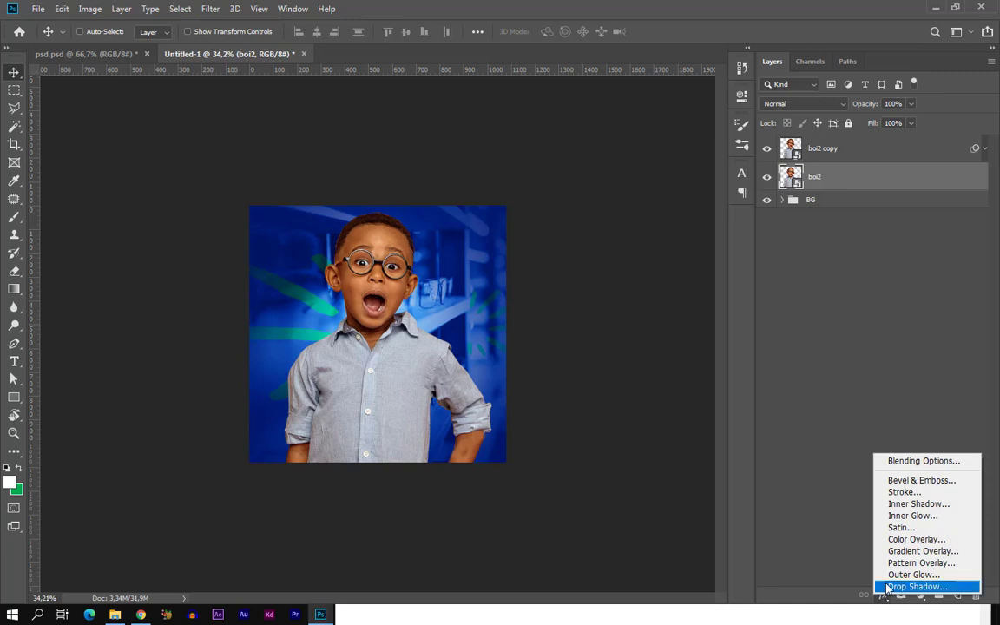
{"action": "left_click", "coordinate": [923, 542]}
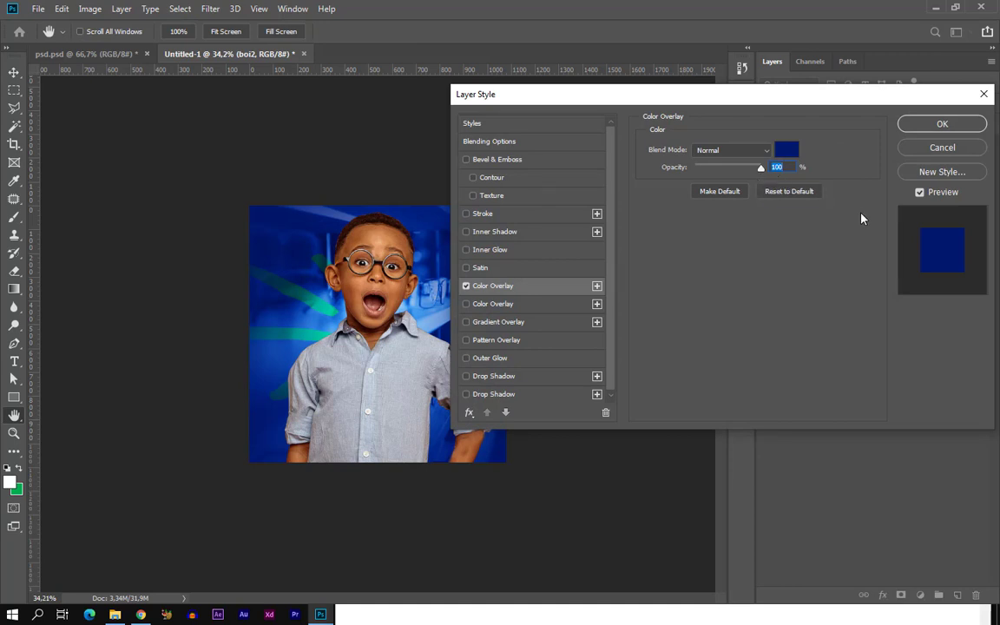
{"action": "left_click", "coordinate": [782, 146]}
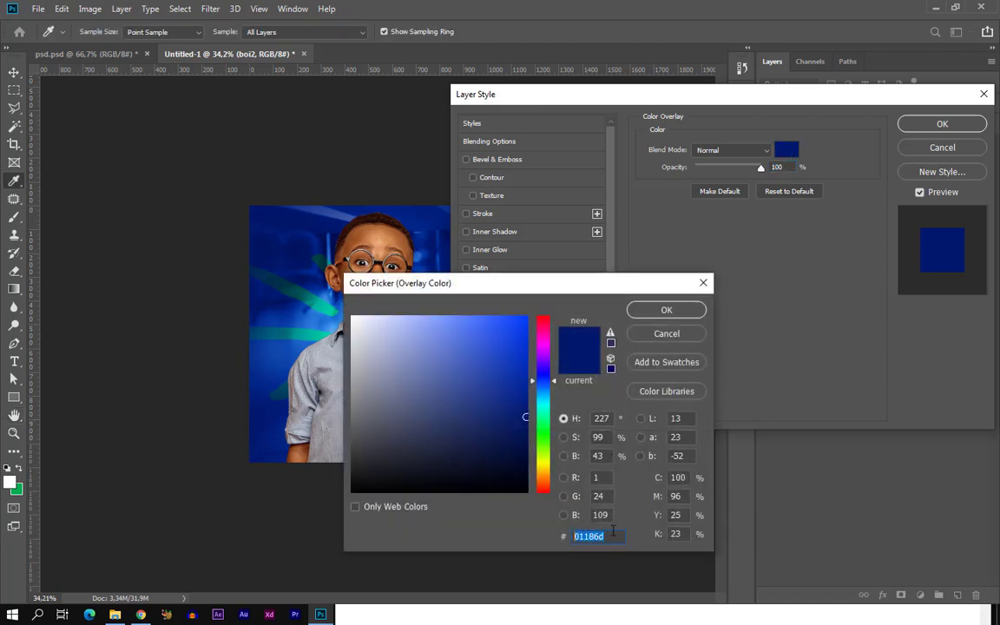
{"action": "left_click", "coordinate": [641, 310]}
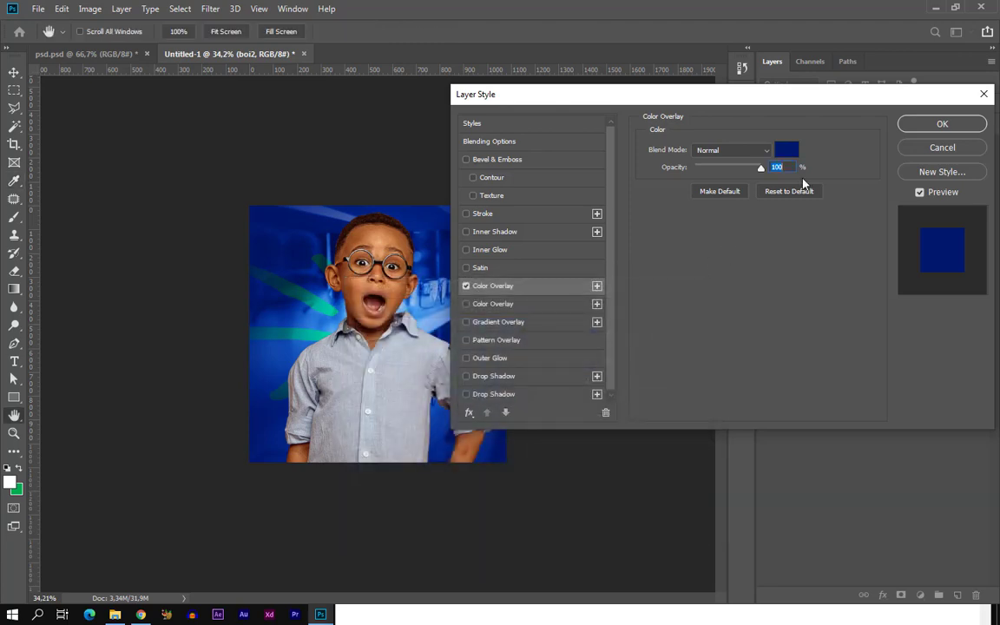
{"action": "left_click", "coordinate": [922, 125]}
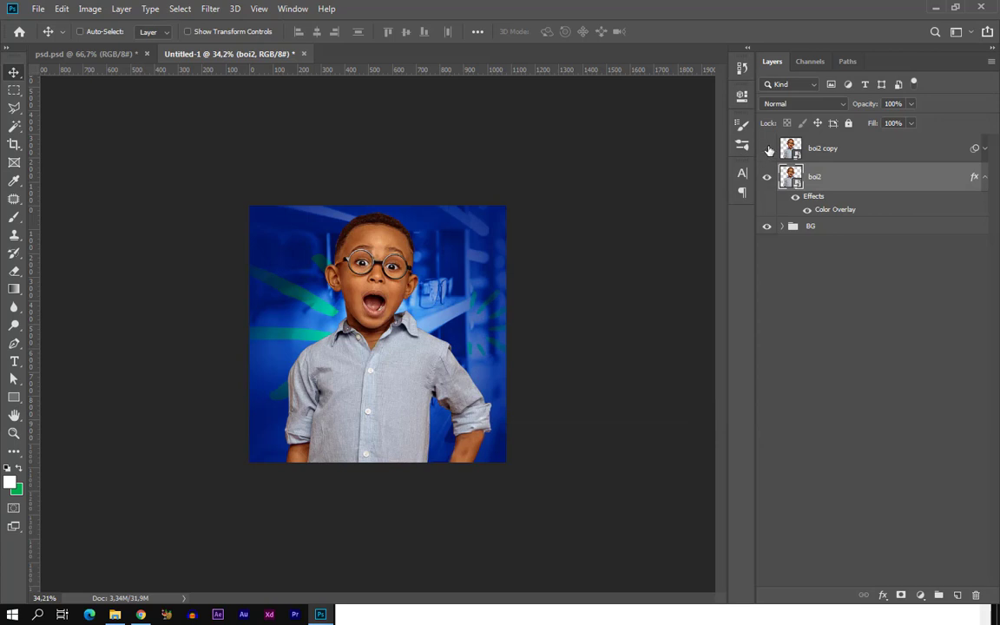
Check the blue silhouette, then rasterize the lower boi2 layer
{"action": "left_click", "coordinate": [767, 148]}
{"action": "left_click", "coordinate": [768, 150]}
{"action": "left_click", "coordinate": [985, 177]}
{"action": "right_click", "coordinate": [853, 188]}
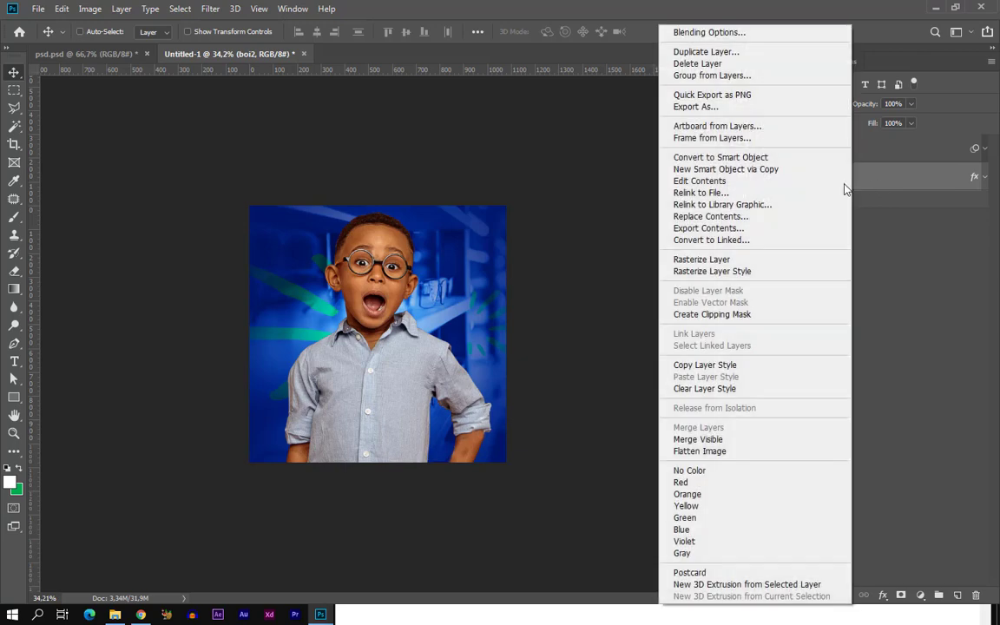
{"action": "right_click", "coordinate": [899, 188]}
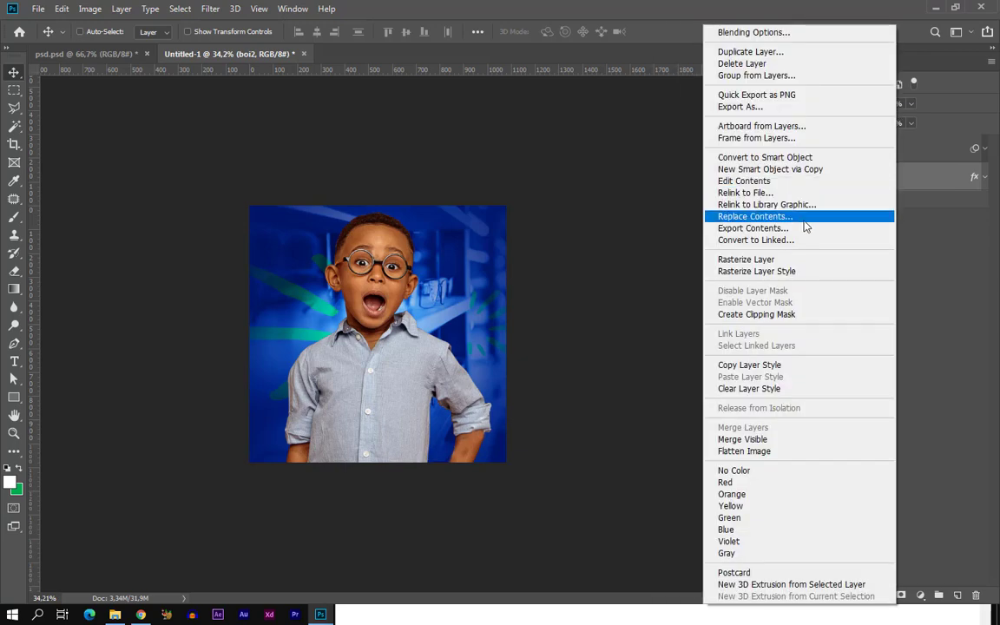
{"action": "left_click", "coordinate": [771, 260]}
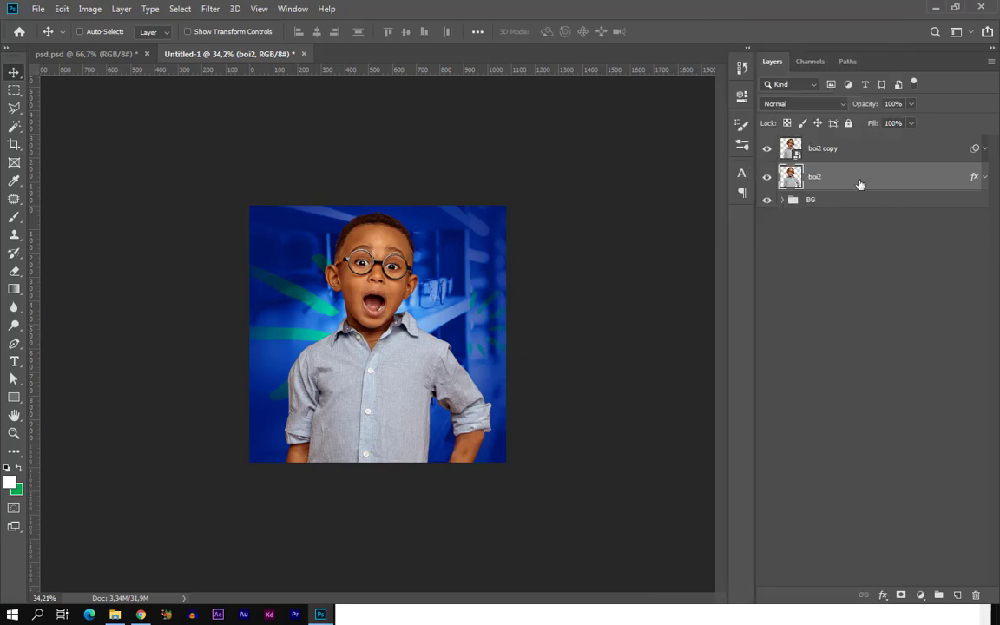
Rename the rasterized boi2 layer to SHADOW
{"action": "double_click", "coordinate": [817, 179]}
{"action": "key", "text": "Return"}
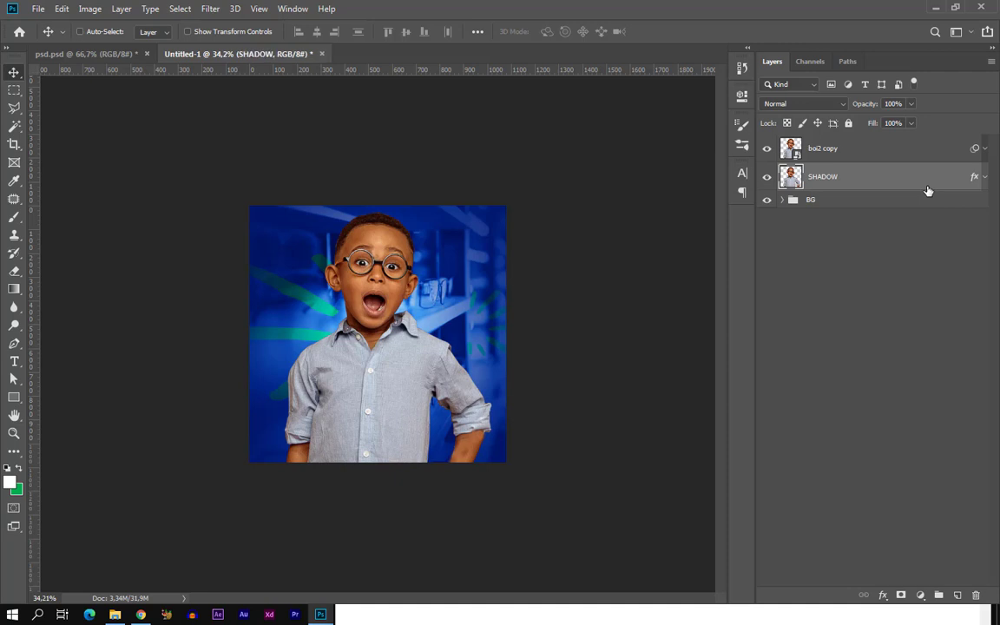
{"action": "left_click", "coordinate": [986, 177]}
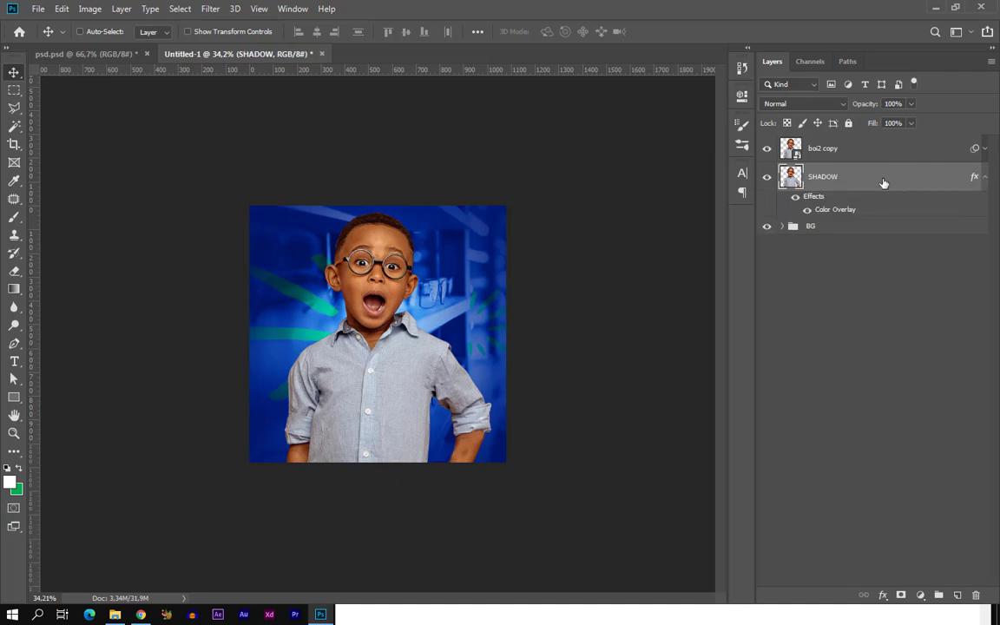
{"action": "left_click", "coordinate": [985, 176]}
{"action": "left_click", "coordinate": [918, 155]}
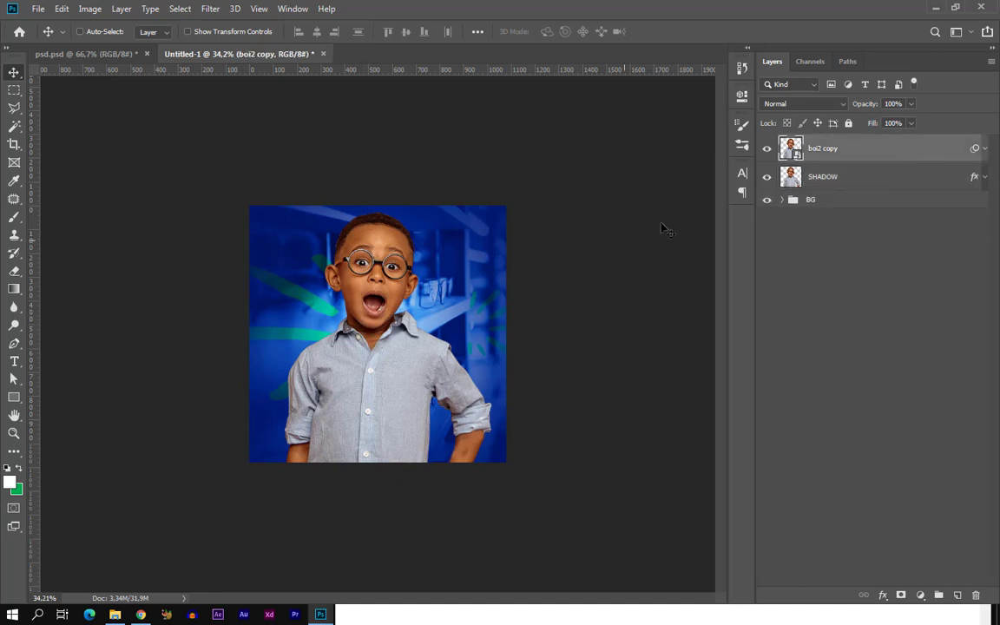
Offset the SHADOW layer 15 px right and 13 px down behind the boy
{"action": "key", "text": "ctrl+plus"}
{"action": "key", "text": "ctrl+plus"}
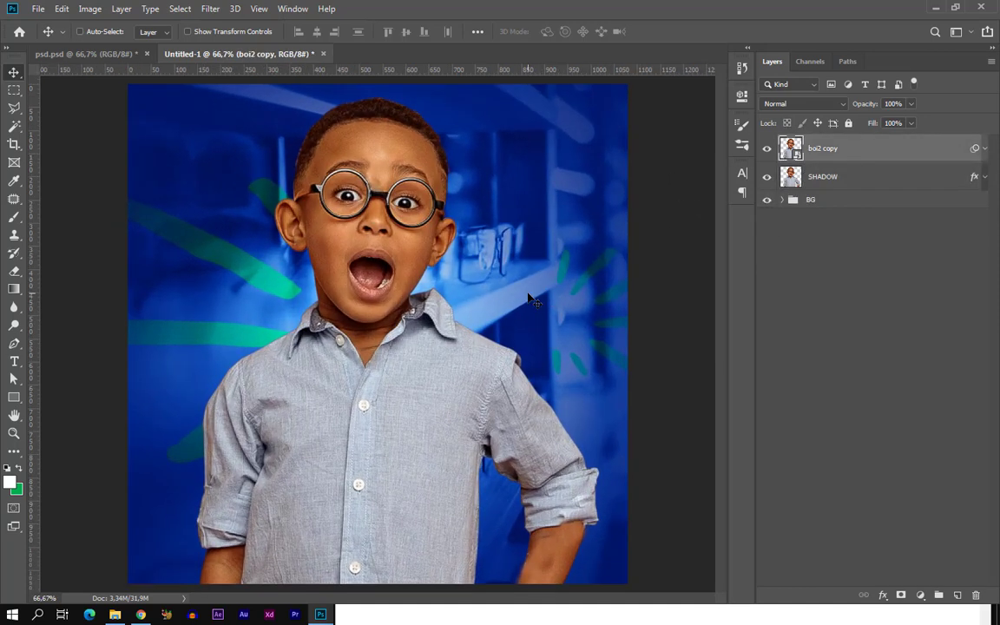
{"action": "left_click", "coordinate": [768, 150]}
{"action": "left_click", "coordinate": [768, 150]}
{"action": "key", "text": "alt+bracketleft"}
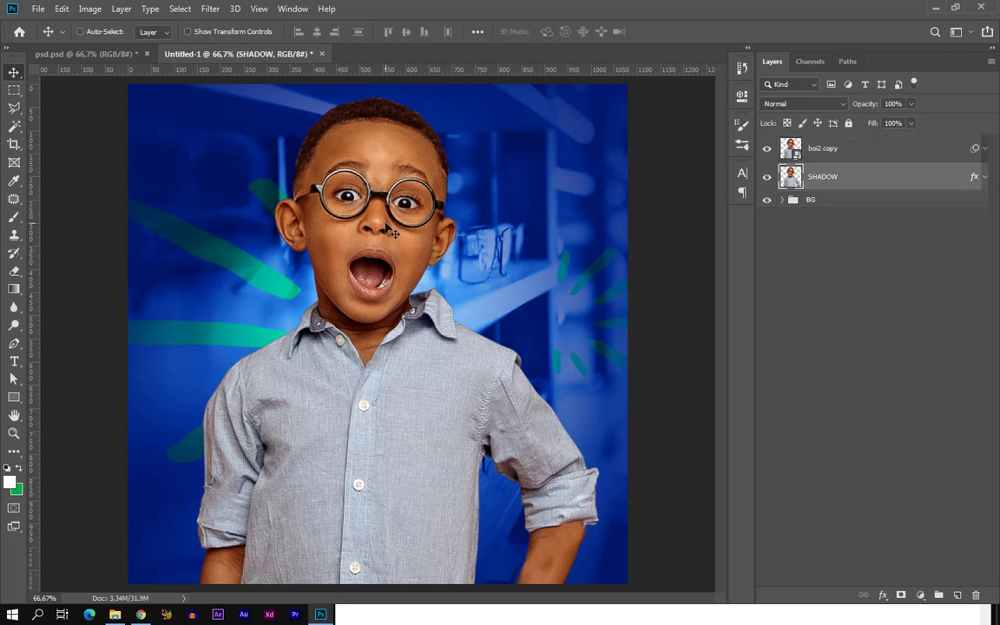
{"action": "mouse_move", "coordinate": [400, 216]}
{"action": "left_mouse_down"}
{"action": "mouse_move", "coordinate": [415, 211]}
{"action": "mouse_move", "coordinate": [409, 224]}
{"action": "mouse_move", "coordinate": [417, 214]}
{"action": "left_mouse_up"}
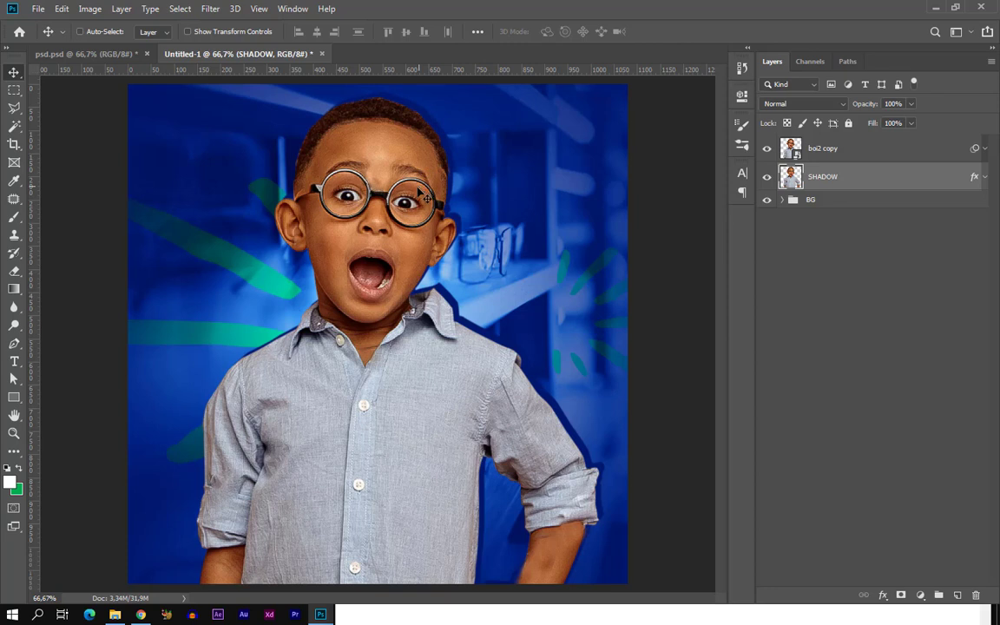
Set the SHADOW layer's blend mode back to Normal
{"action": "left_click", "coordinate": [812, 105]}
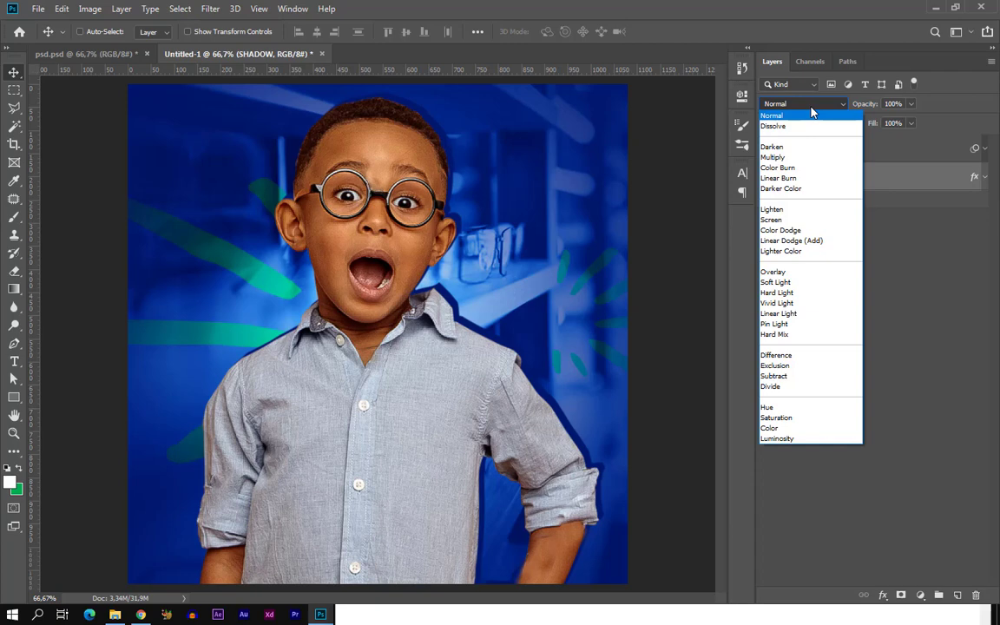
{"action": "left_click", "coordinate": [820, 247]}
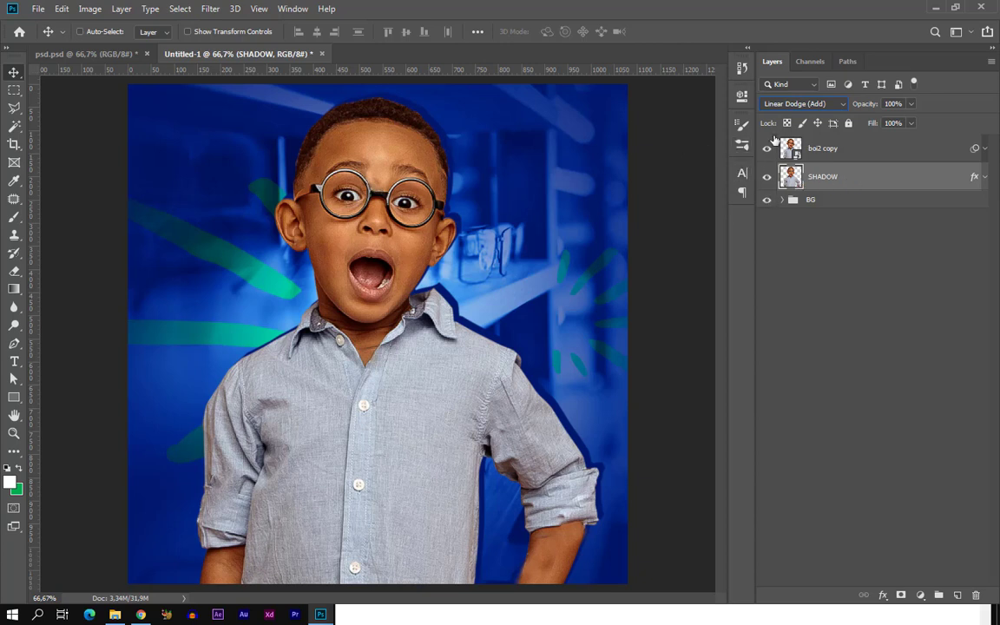
{"action": "left_click", "coordinate": [795, 104]}
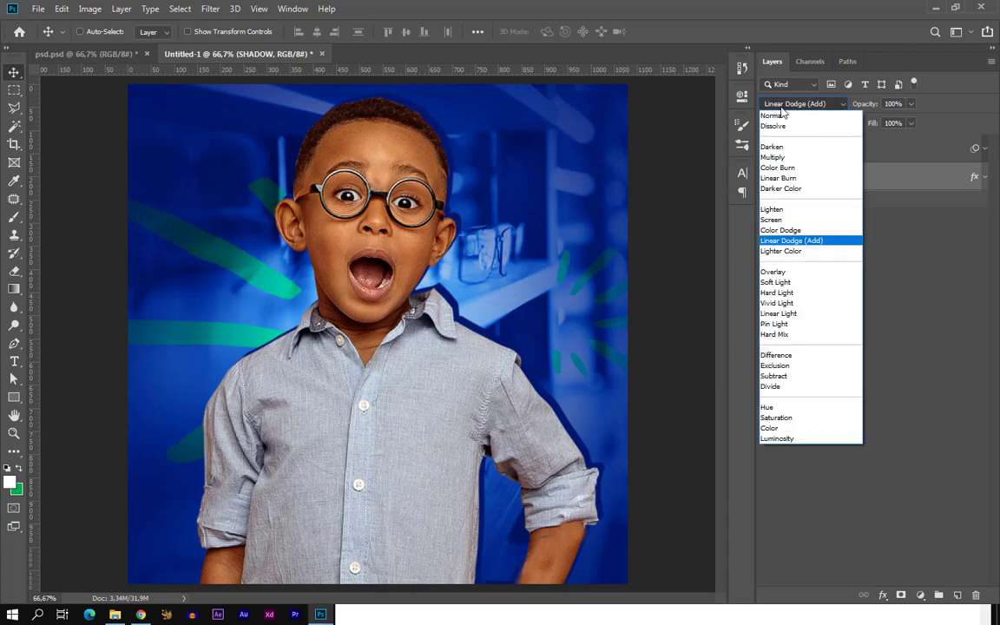
{"action": "left_click", "coordinate": [782, 113]}
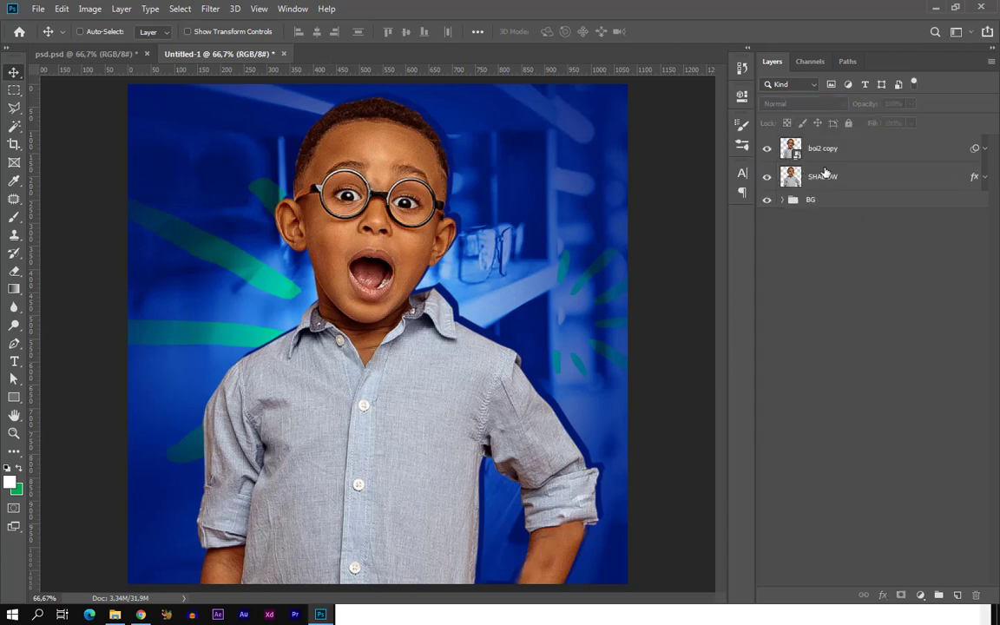
Rasterize SHADOW's layer style and blend it with Linear Dodge (Add)
{"action": "right_click", "coordinate": [868, 180]}
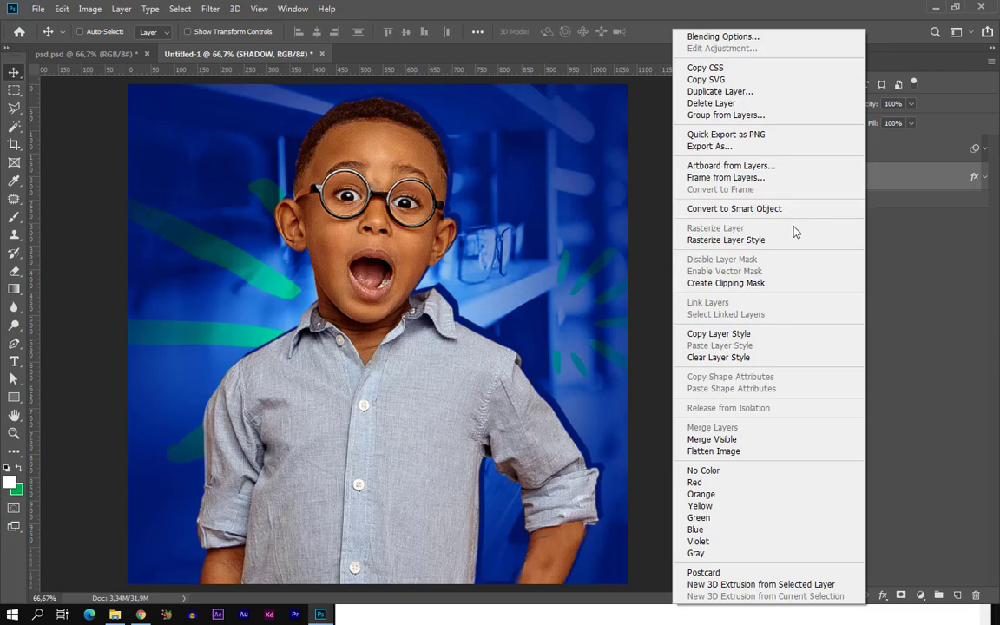
{"action": "left_click", "coordinate": [784, 241]}
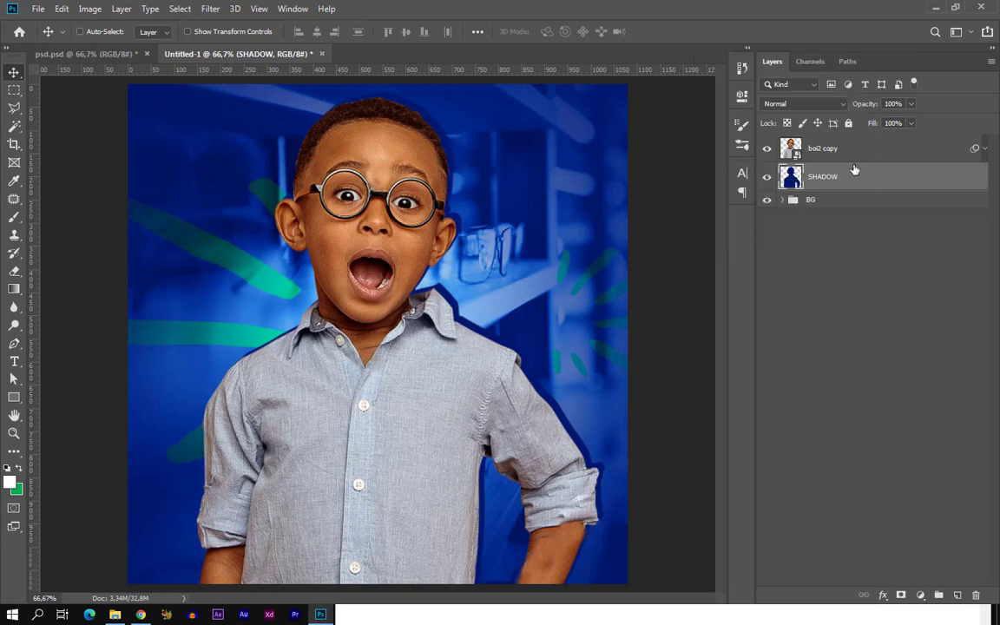
{"action": "left_click", "coordinate": [795, 103]}
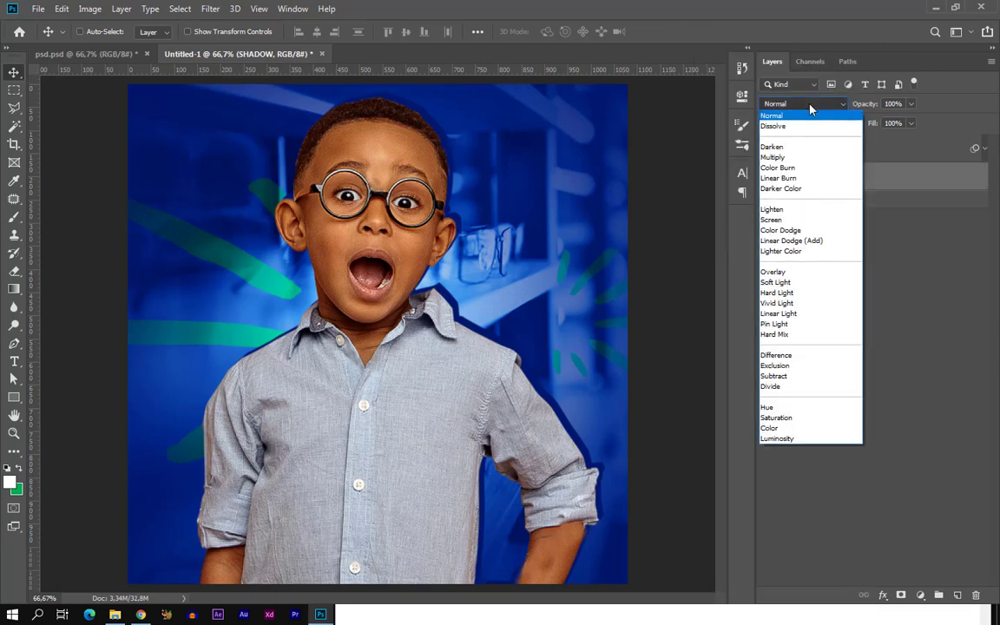
{"action": "left_click", "coordinate": [803, 244]}
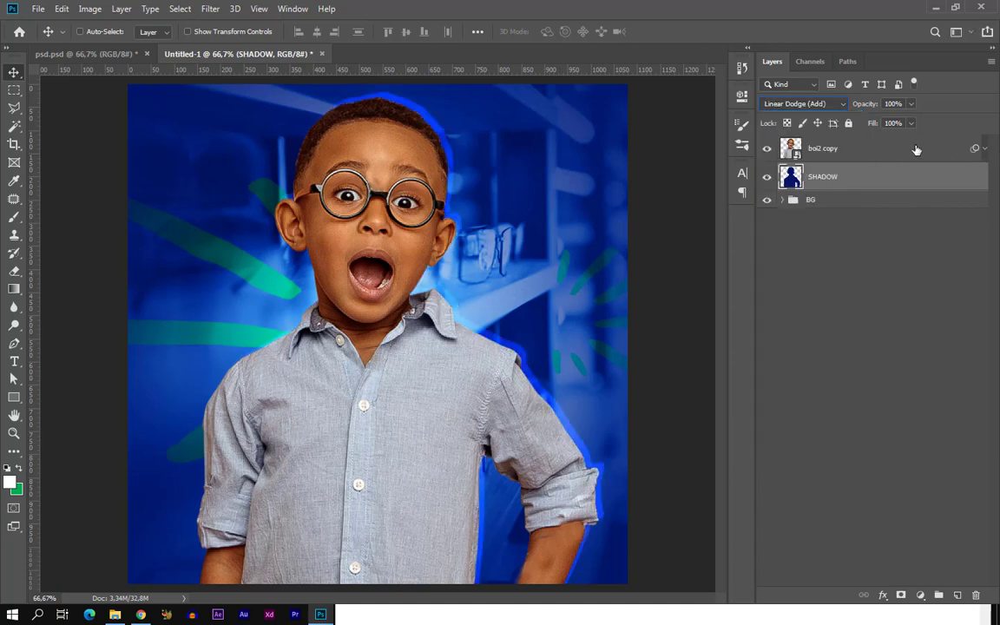
Group boi2 copy and SHADOW together into Group 1
{"action": "left_click", "coordinate": [916, 150]}
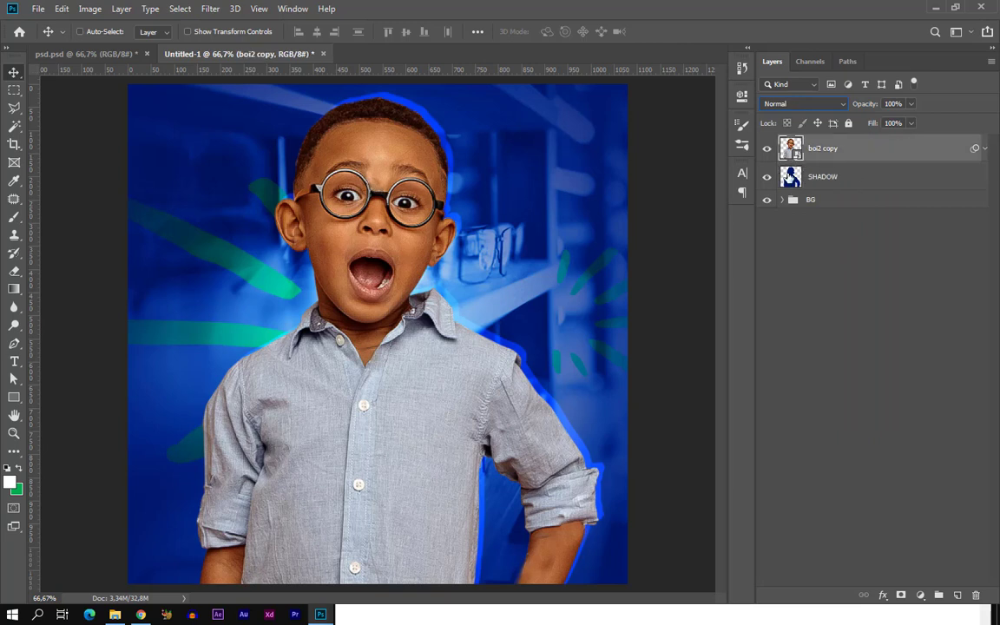
{"action": "left_click", "coordinate": [847, 177], "text": "shift"}
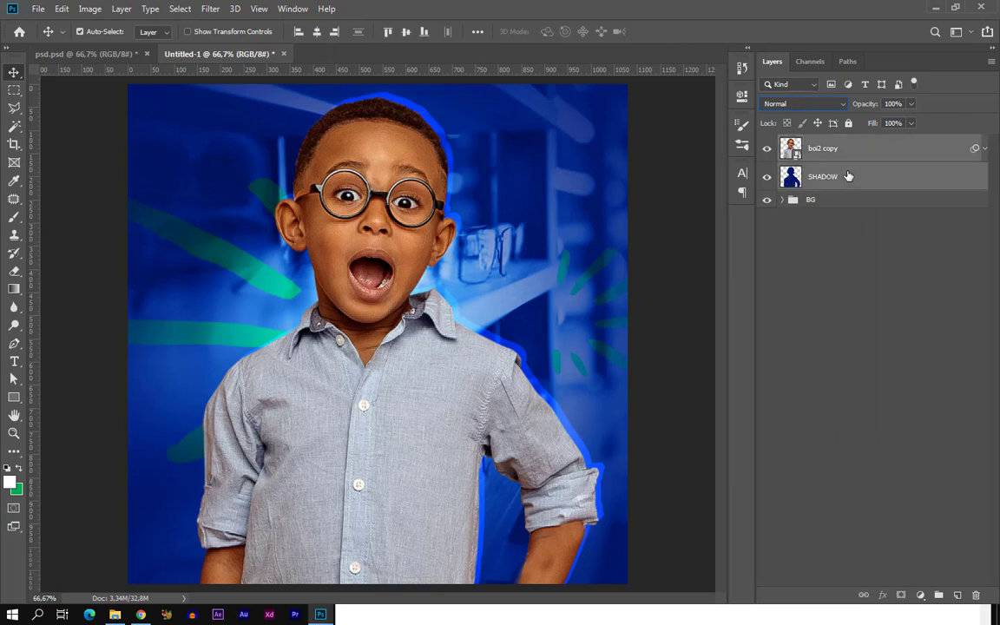
{"action": "key", "text": "ctrl+g"}
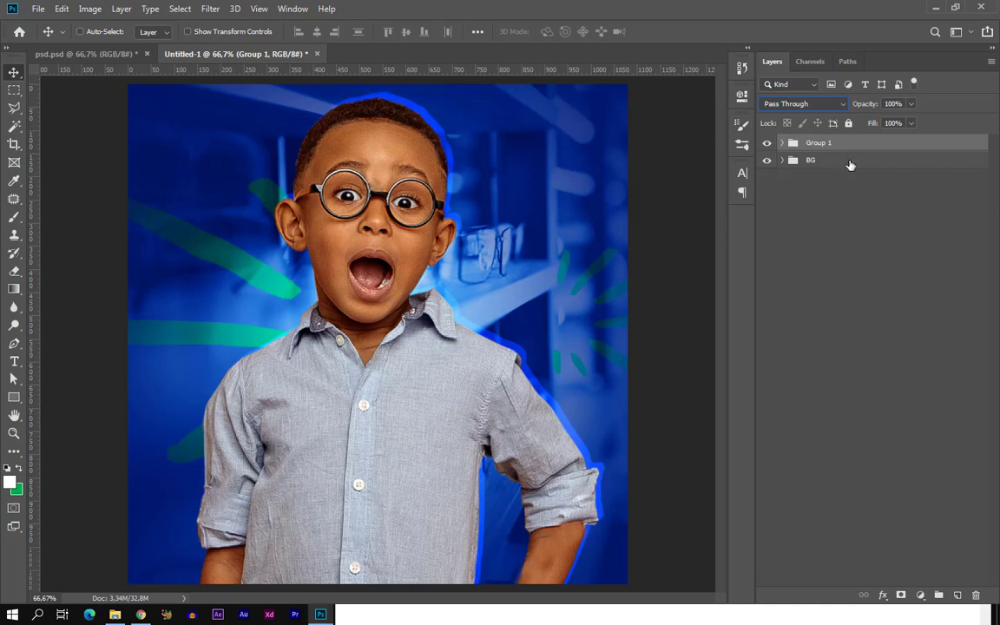
Rename the boy's Group 1 to PHOTO
{"action": "double_click", "coordinate": [818, 143]}
{"action": "type", "text": "PHOTO"}
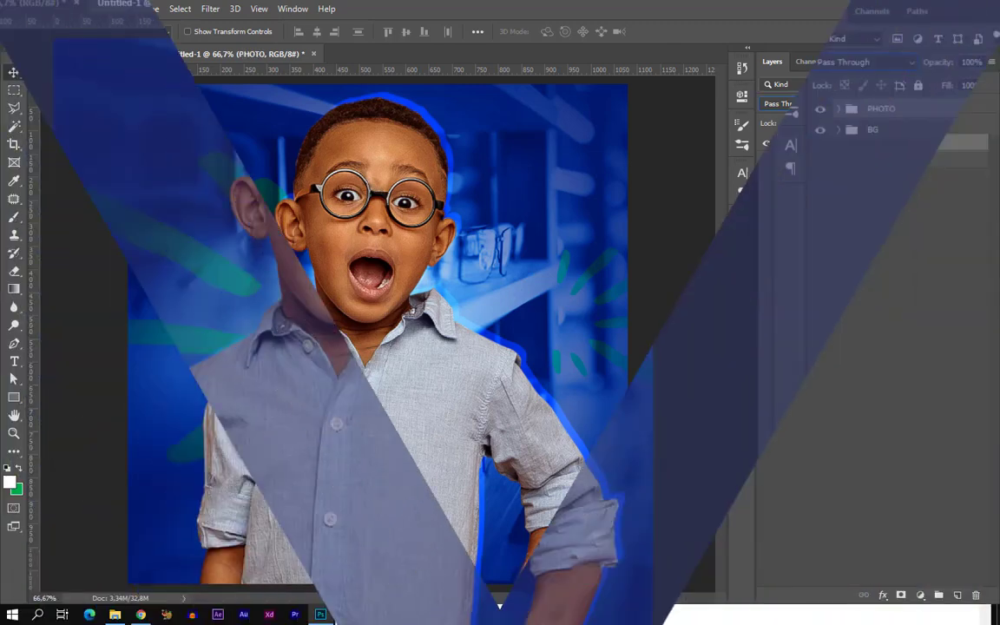
{"action": "left_click", "coordinate": [772, 195]}
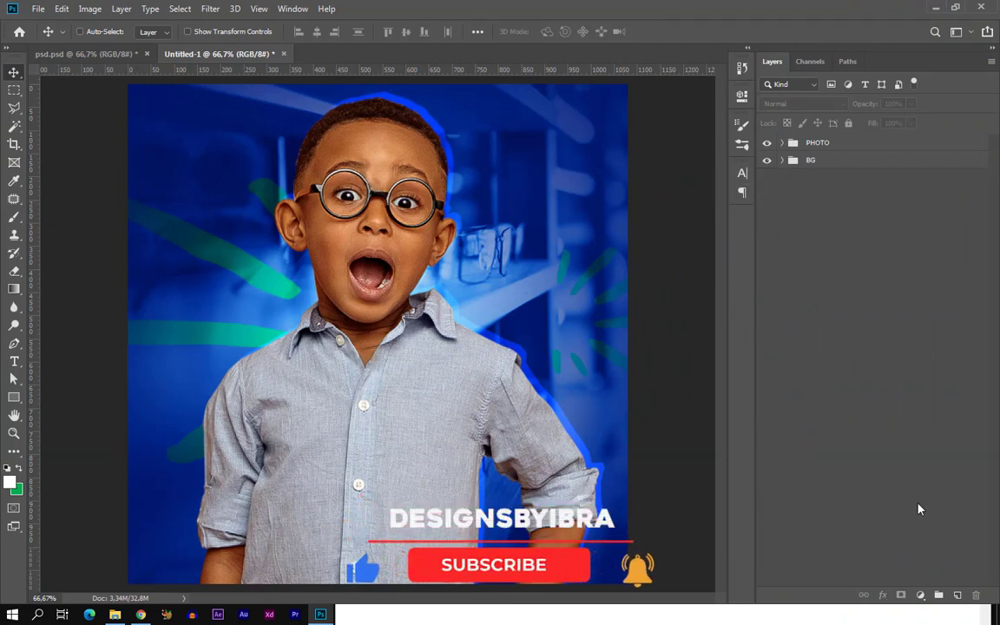
Add a new empty layer group above it named ADJUSTMENTS
{"action": "left_click", "coordinate": [937, 595]}
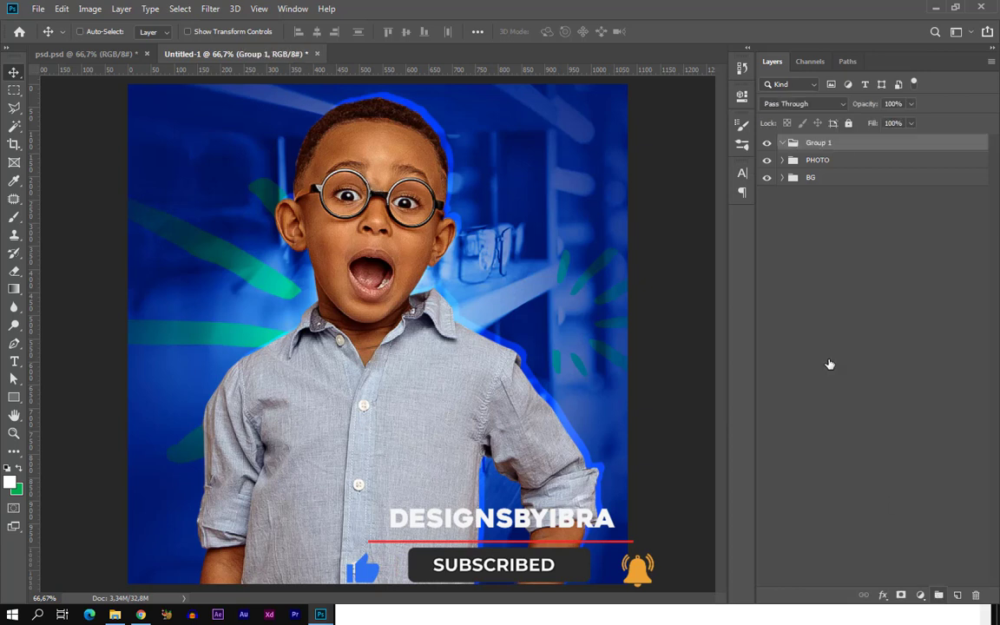
{"action": "double_click", "coordinate": [820, 145]}
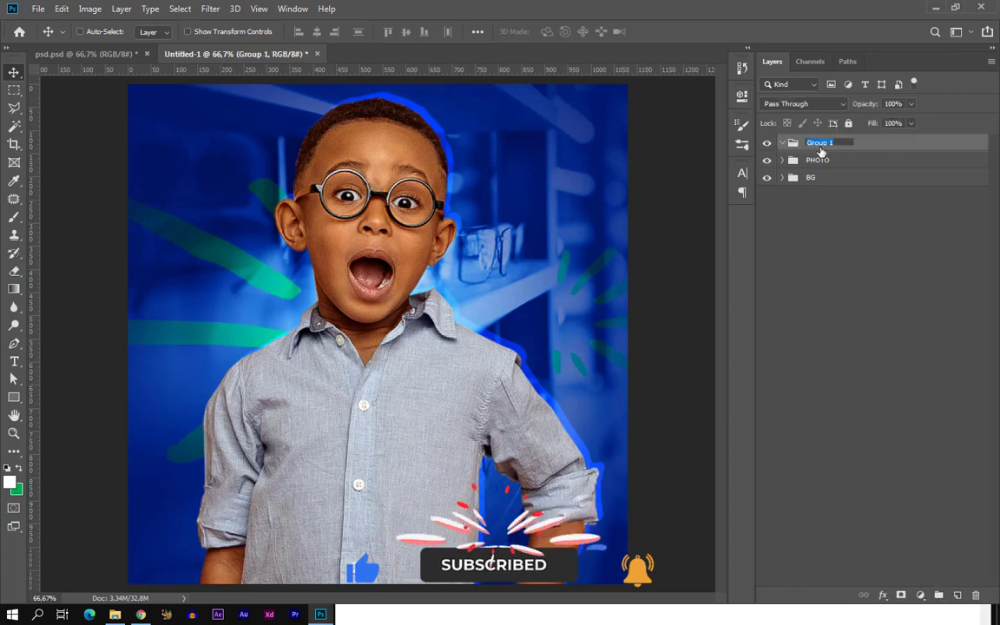
{"action": "type", "text": "ADJUSTMENTS"}
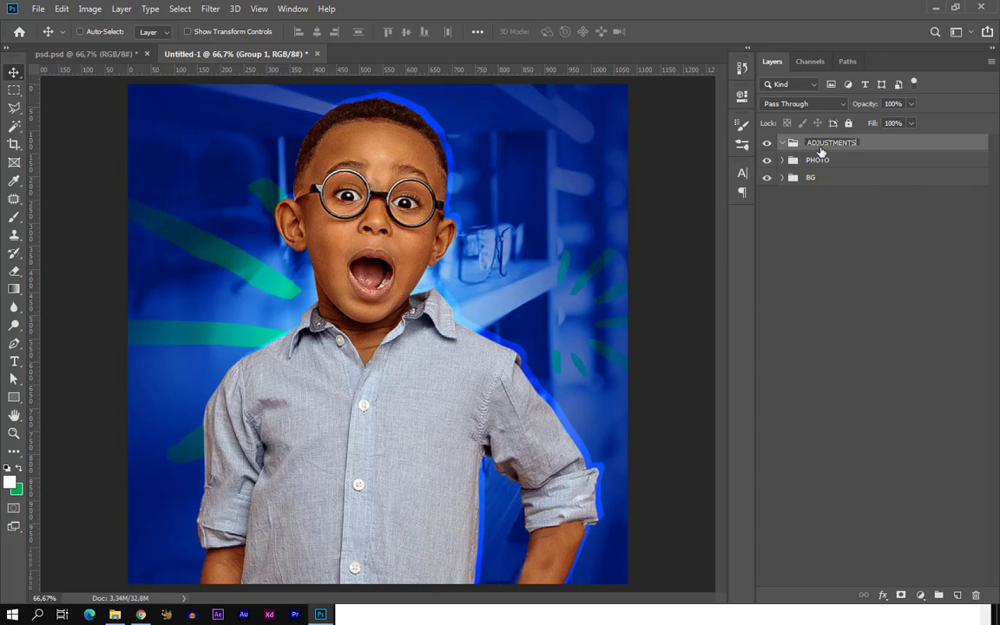
{"action": "key", "text": "Return"}
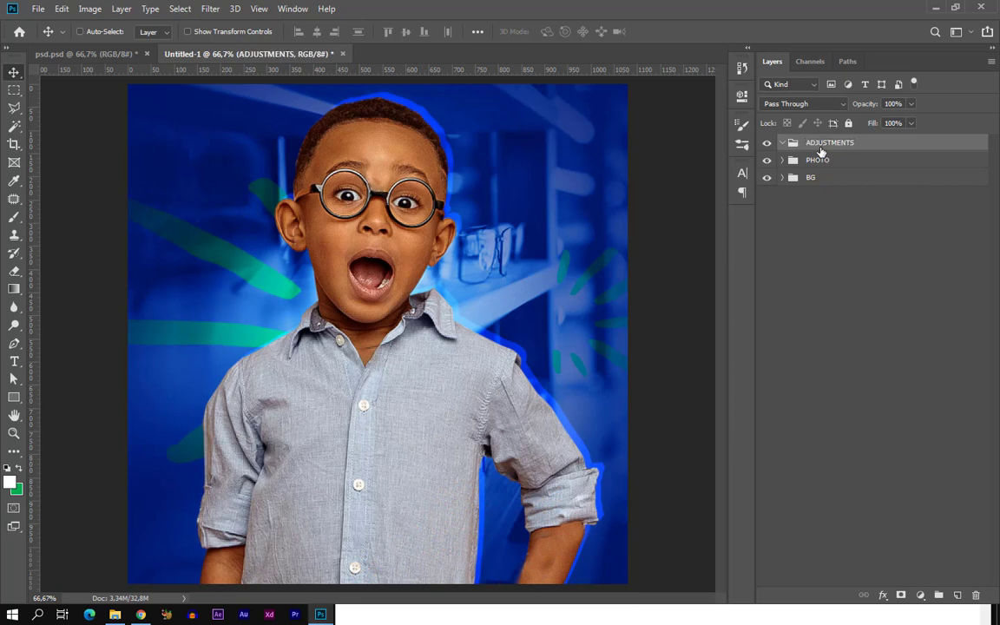
Add a Solid Color fill layer in navy #01165a
{"action": "left_click", "coordinate": [920, 595]}
{"action": "left_click", "coordinate": [907, 350]}
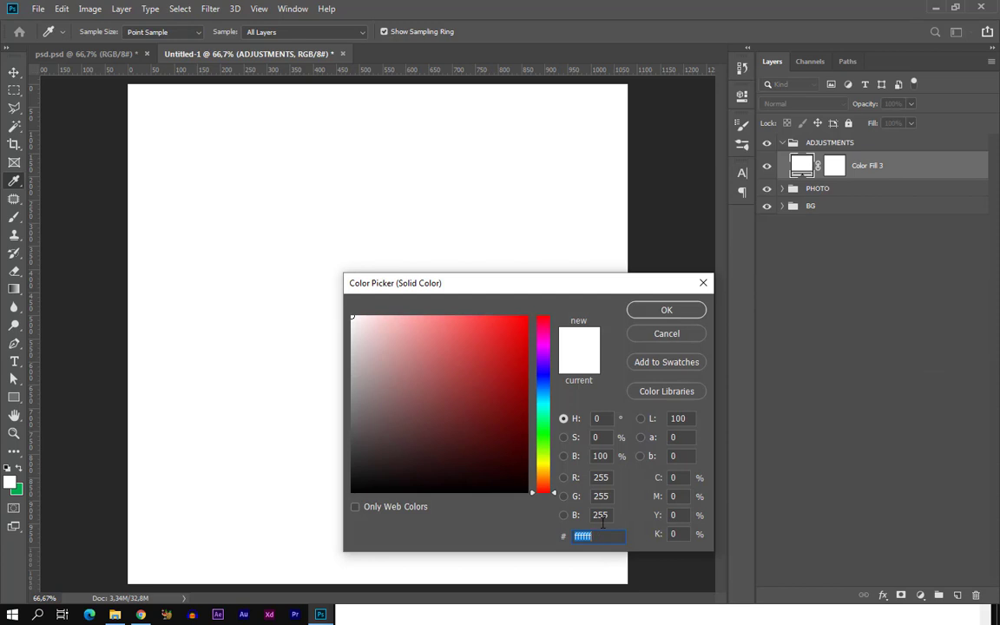
{"action": "type", "text": "01165"}
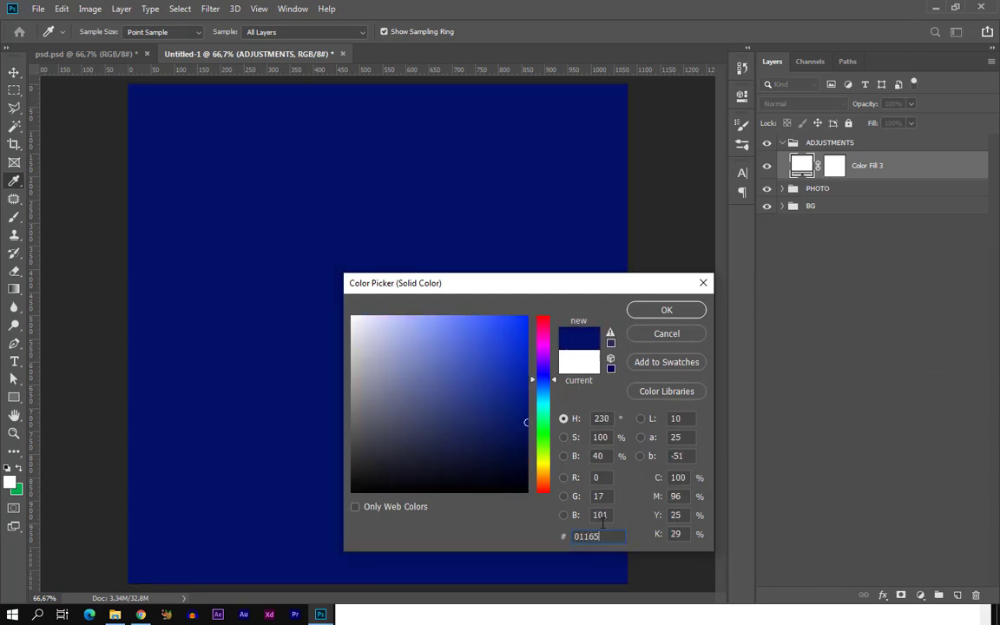
{"action": "type", "text": "a"}
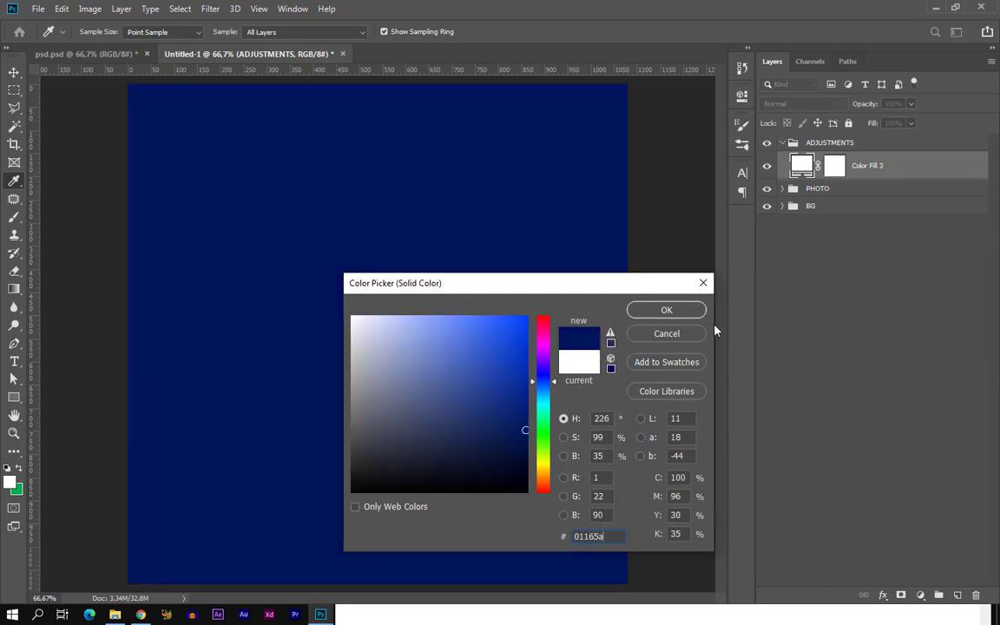
{"action": "left_click", "coordinate": [656, 310]}
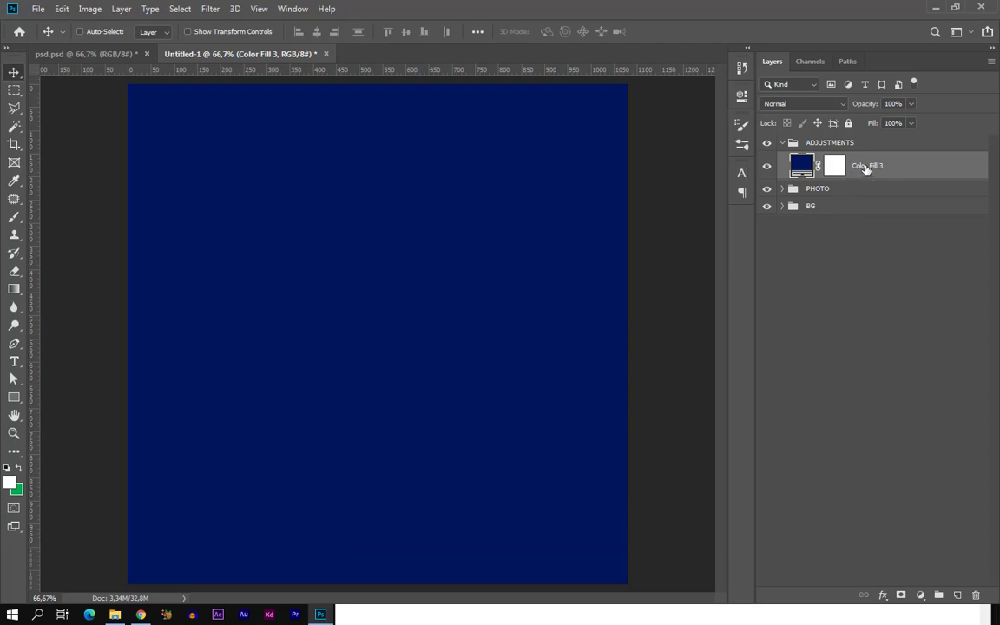
Paint black over the top of Color Fill 3's mask so the navy darkens only the bottom
{"action": "right_click", "coordinate": [866, 167]}
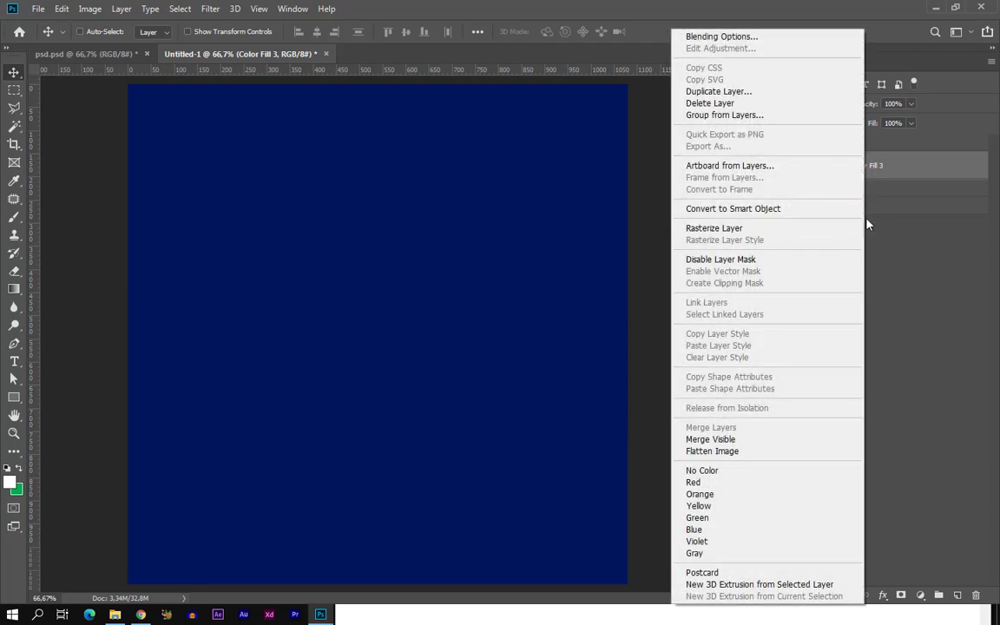
{"action": "left_click", "coordinate": [960, 176]}
{"action": "right_click", "coordinate": [856, 167]}
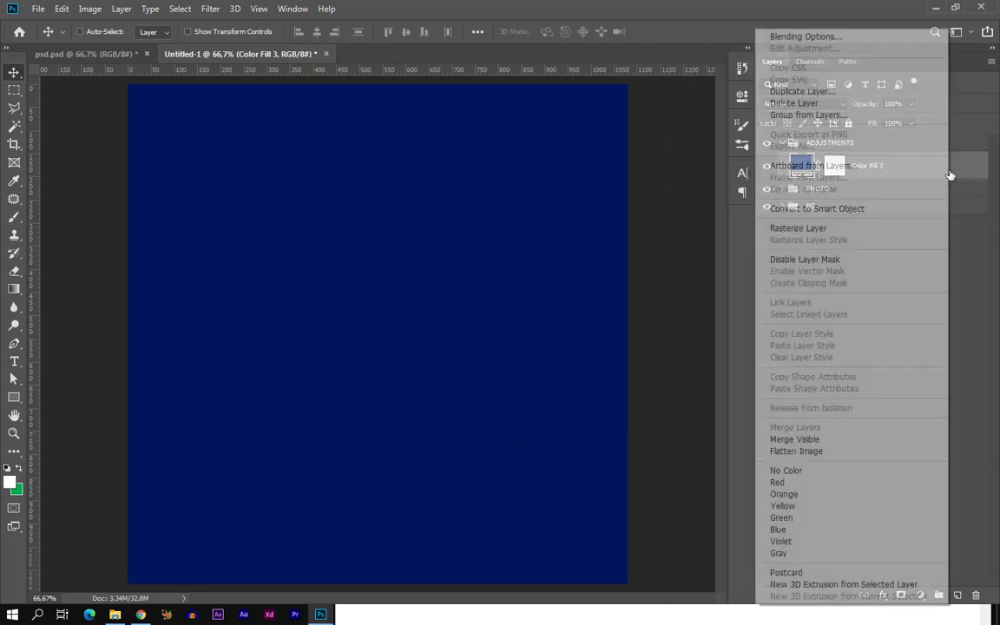
{"action": "left_click", "coordinate": [828, 165]}
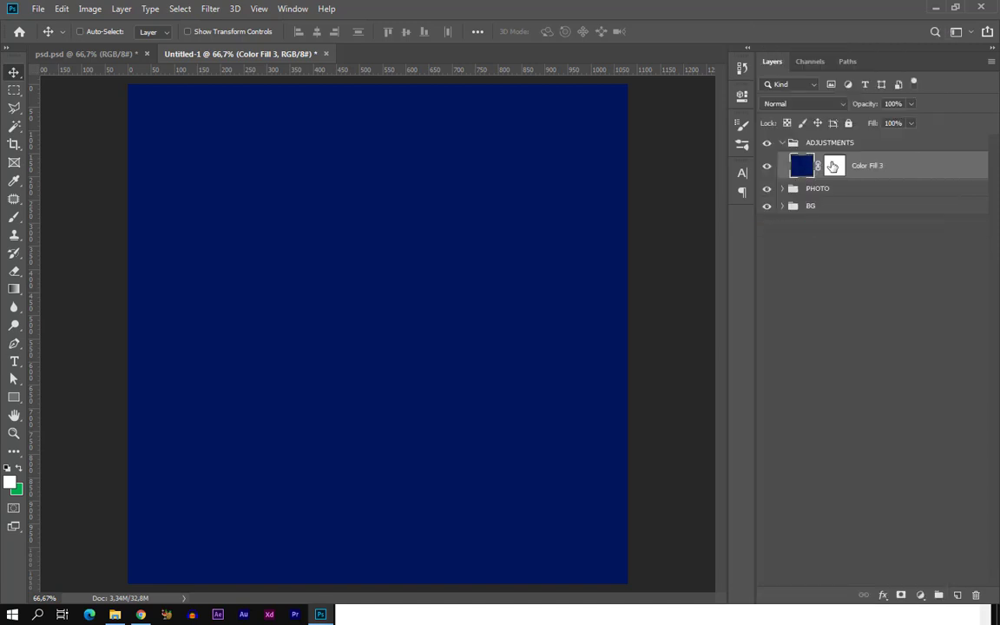
{"action": "left_click", "coordinate": [833, 165]}
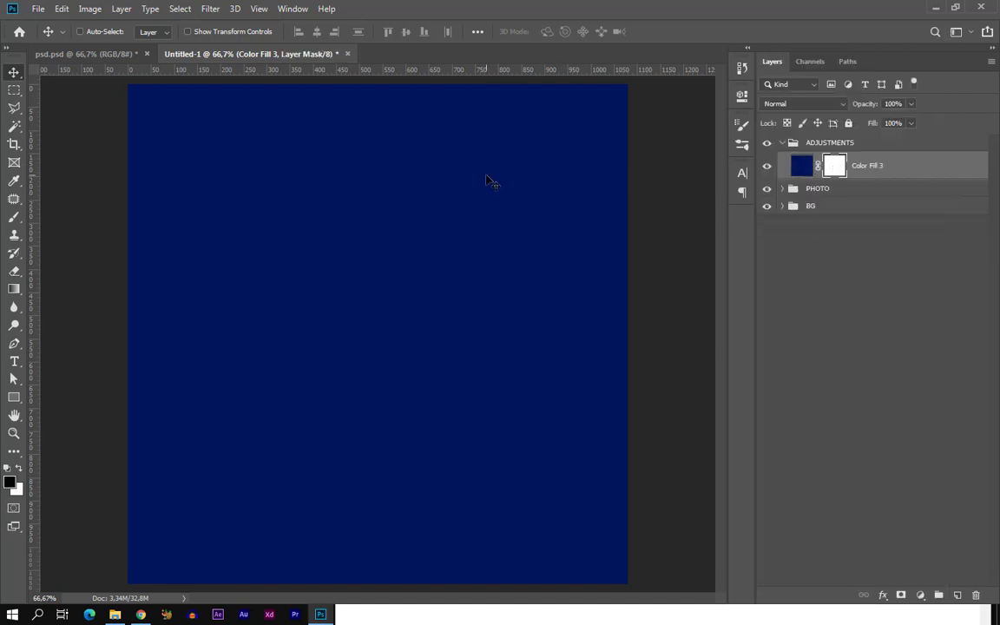
{"action": "key", "text": "b"}
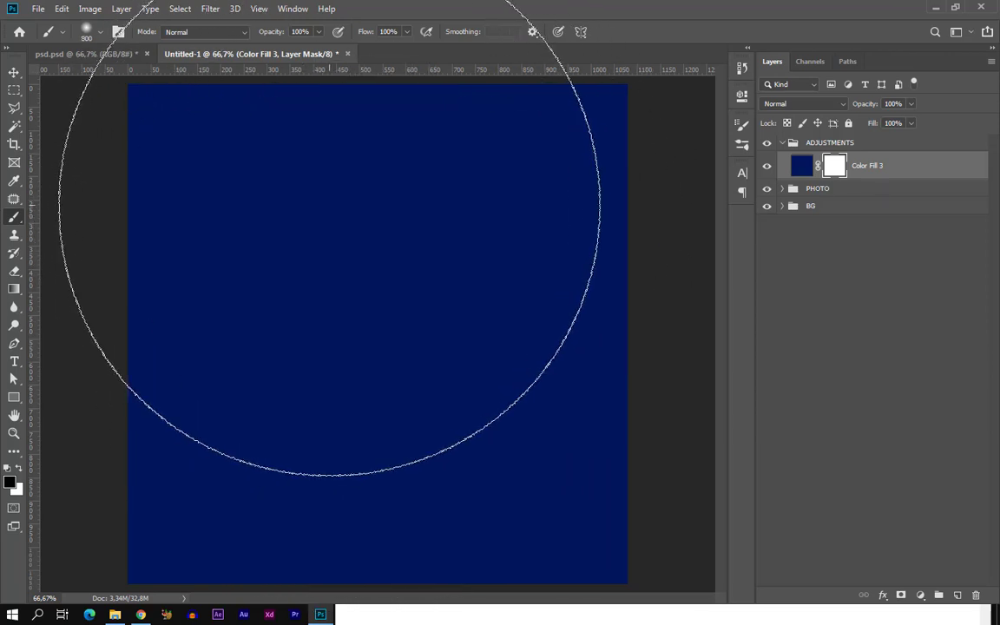
{"action": "key", "text": "bracketleft"}
{"action": "key", "text": "bracketleft"}
{"action": "key", "text": "bracketleft"}
{"action": "key", "text": "bracketleft"}
{"action": "mouse_move", "coordinate": [112, 200]}
{"action": "left_mouse_down"}
{"action": "mouse_move", "coordinate": [167, 223]}
{"action": "mouse_move", "coordinate": [585, 196]}
{"action": "mouse_move", "coordinate": [152, 279]}
{"action": "mouse_move", "coordinate": [645, 313]}
{"action": "mouse_move", "coordinate": [585, 183]}
{"action": "mouse_move", "coordinate": [212, 212]}
{"action": "mouse_move", "coordinate": [168, 340]}
{"action": "mouse_move", "coordinate": [573, 192]}
{"action": "mouse_move", "coordinate": [134, 168]}
{"action": "mouse_move", "coordinate": [603, 230]}
{"action": "mouse_move", "coordinate": [601, 257]}
{"action": "left_mouse_up"}
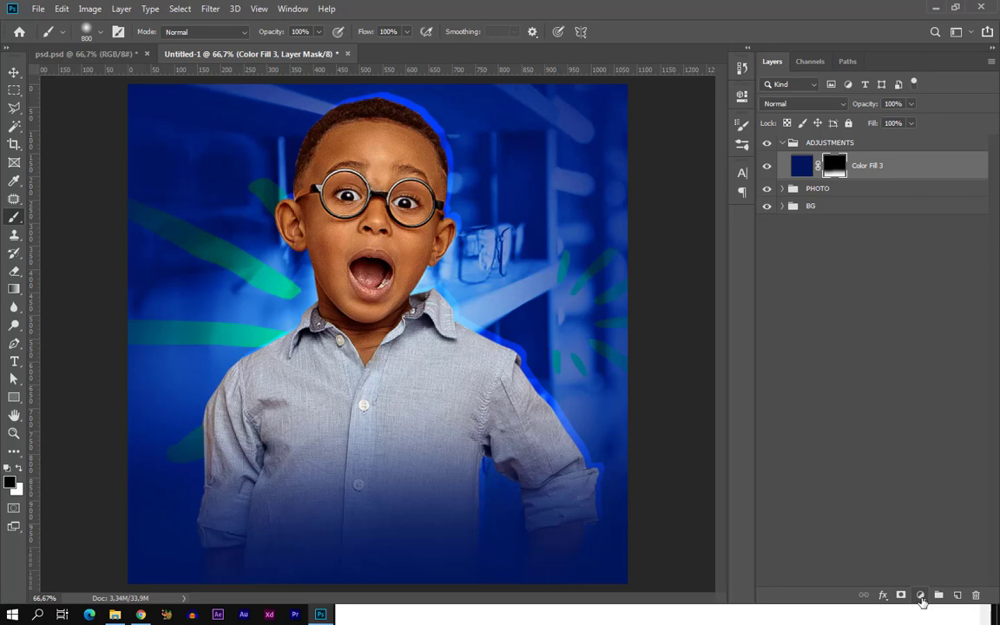
{"action": "left_click", "coordinate": [922, 597]}
Add a black Color Fill 4 and mask it away over the upper image
{"action": "left_click", "coordinate": [904, 353]}
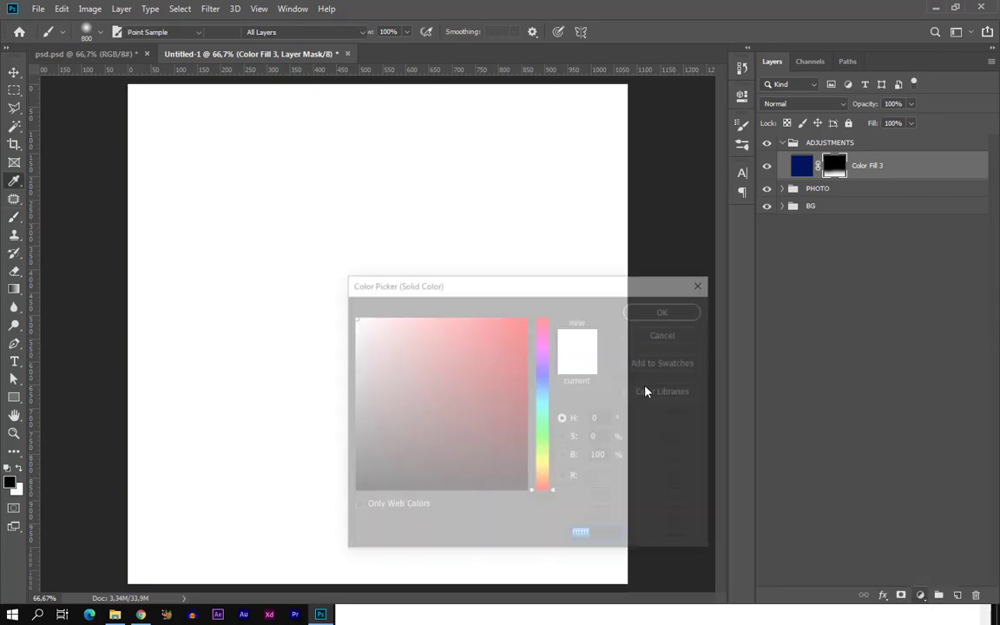
{"action": "left_click_drag", "start_coordinate": [474, 468], "coordinate": [592, 564]}
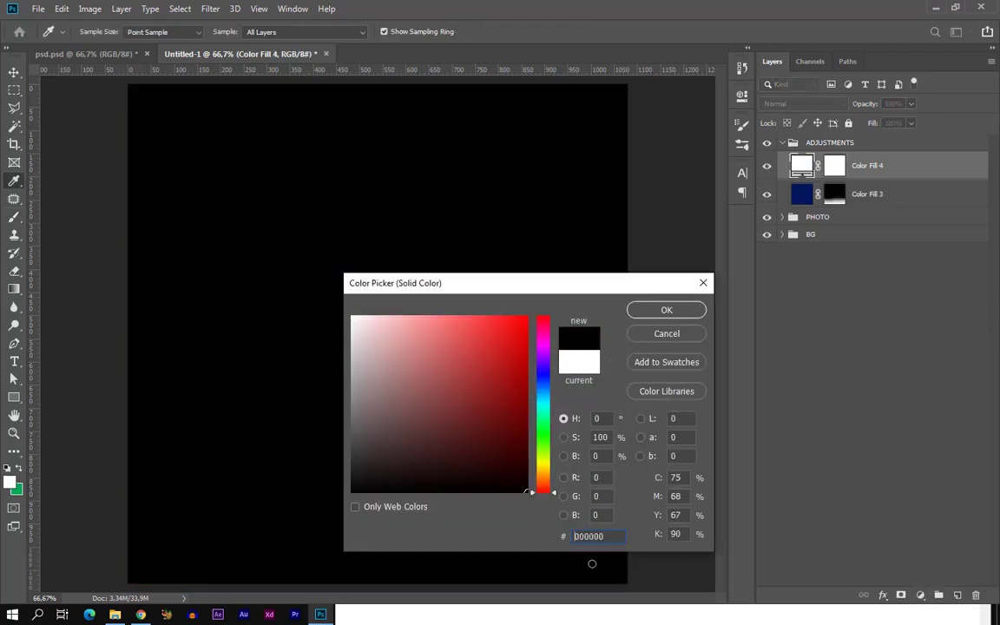
{"action": "left_click", "coordinate": [667, 310]}
{"action": "right_click", "coordinate": [899, 176]}
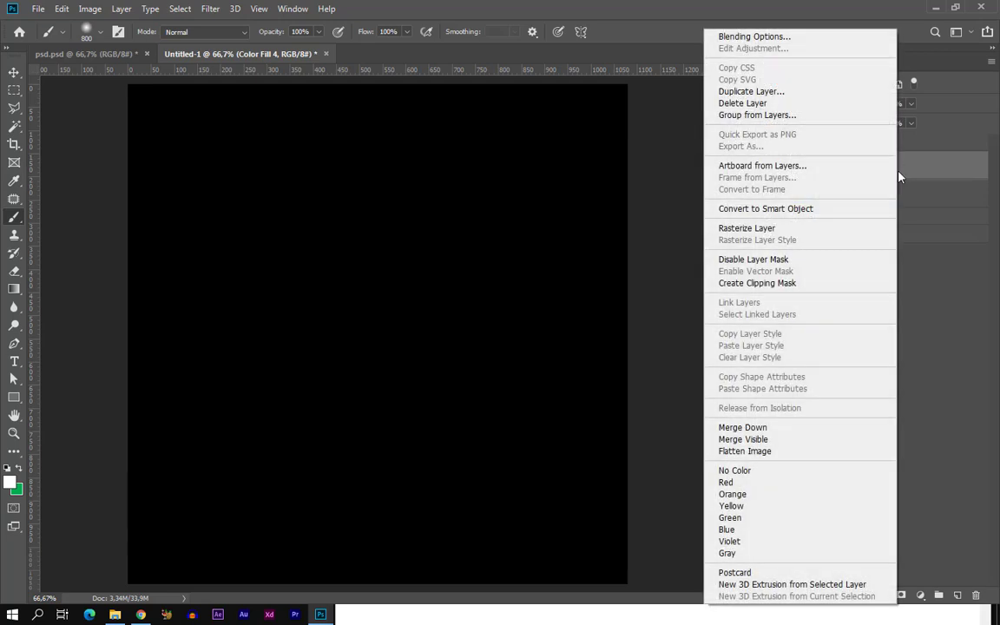
{"action": "left_click", "coordinate": [819, 229]}
{"action": "left_click", "coordinate": [842, 174]}
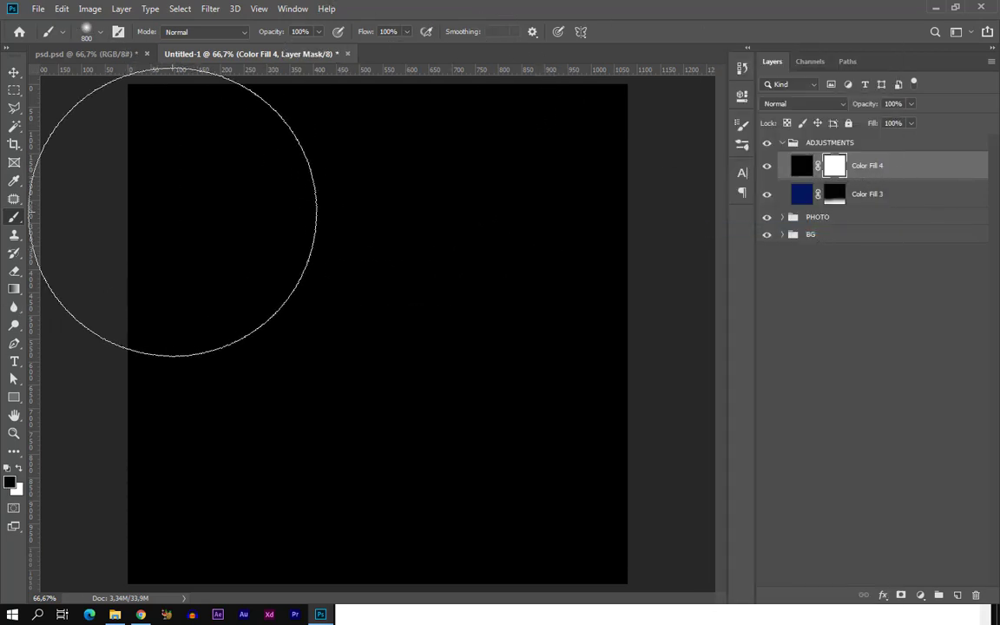
{"action": "mouse_move", "coordinate": [168, 214]}
{"action": "left_mouse_down"}
{"action": "mouse_move", "coordinate": [637, 228]}
{"action": "mouse_move", "coordinate": [585, 253]}
{"action": "mouse_move", "coordinate": [126, 306]}
{"action": "mouse_move", "coordinate": [499, 317]}
{"action": "mouse_move", "coordinate": [575, 355]}
{"action": "mouse_move", "coordinate": [582, 215]}
{"action": "mouse_move", "coordinate": [464, 184]}
{"action": "mouse_move", "coordinate": [136, 185]}
{"action": "mouse_move", "coordinate": [595, 187]}
{"action": "mouse_move", "coordinate": [573, 304]}
{"action": "mouse_move", "coordinate": [283, 313]}
{"action": "mouse_move", "coordinate": [194, 279]}
{"action": "left_mouse_up"}
Apply the layer masks of Color Fill 3 and Color Fill 4
{"action": "left_click", "coordinate": [14, 72]}
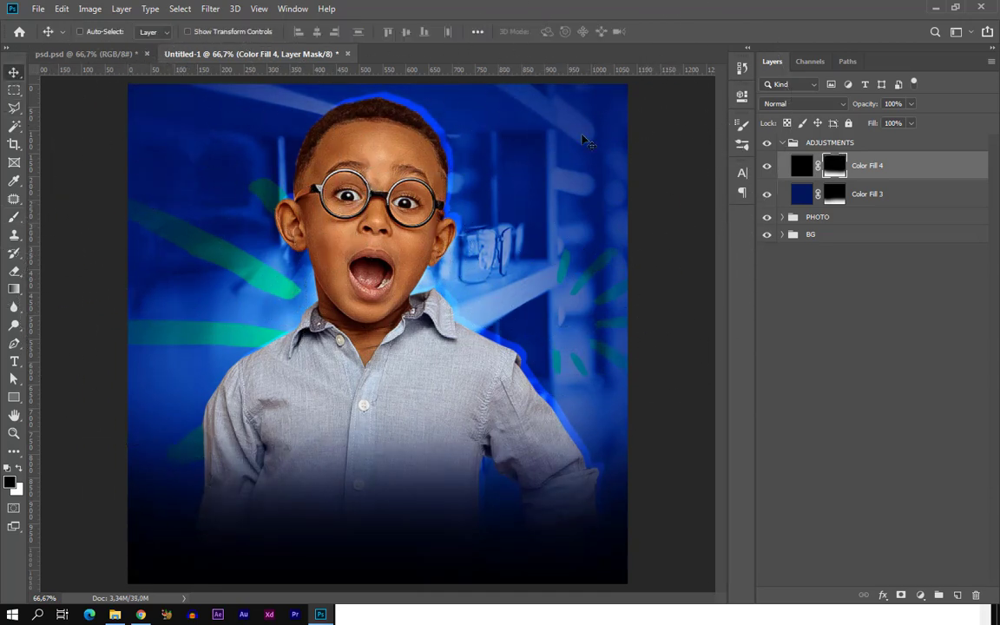
{"action": "left_click", "coordinate": [835, 194]}
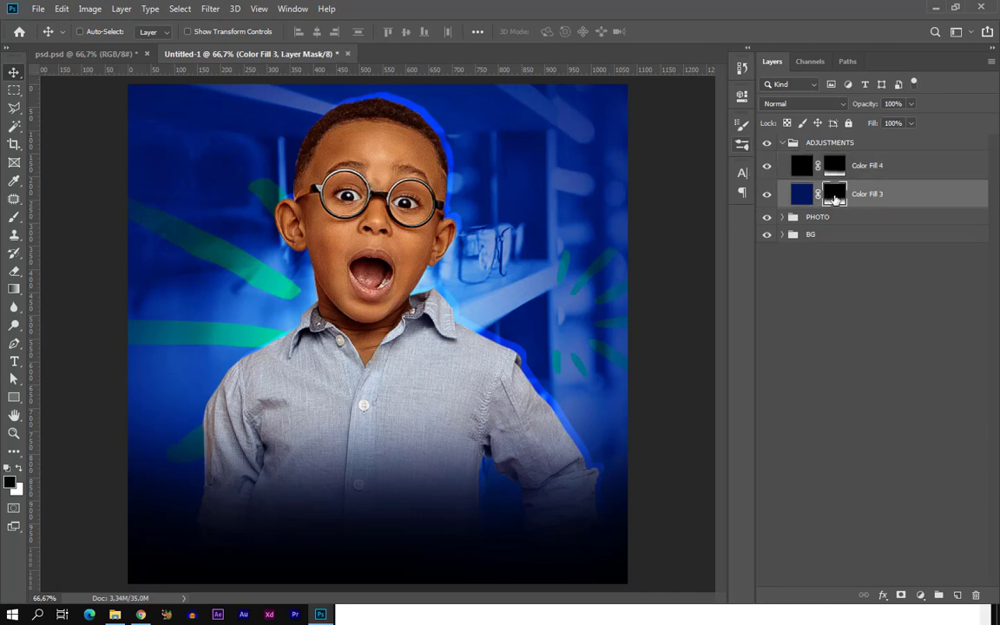
{"action": "right_click", "coordinate": [836, 199]}
{"action": "left_click", "coordinate": [879, 238]}
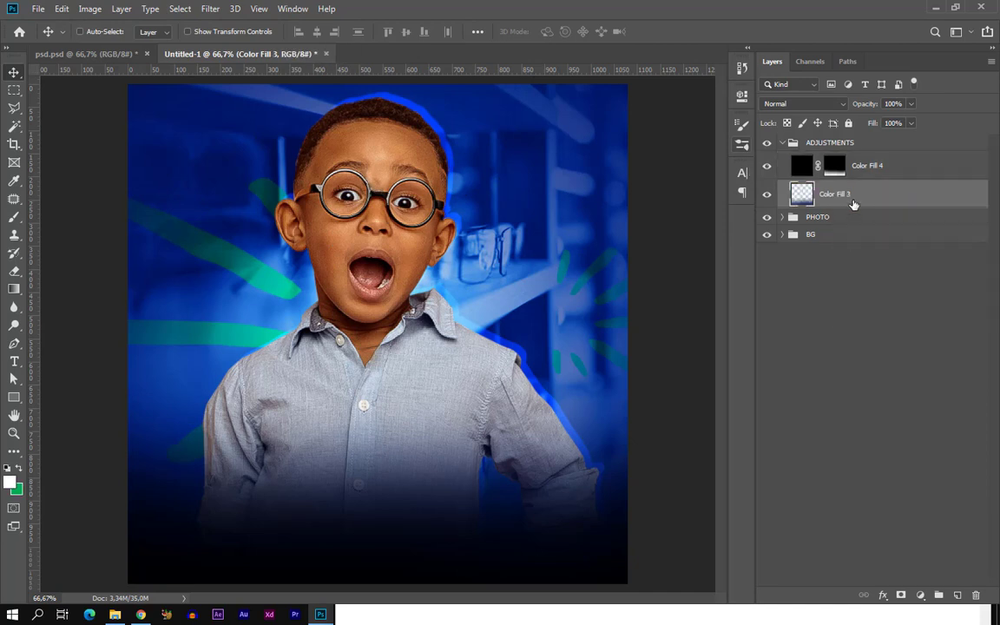
{"action": "right_click", "coordinate": [833, 172]}
{"action": "left_click", "coordinate": [857, 210]}
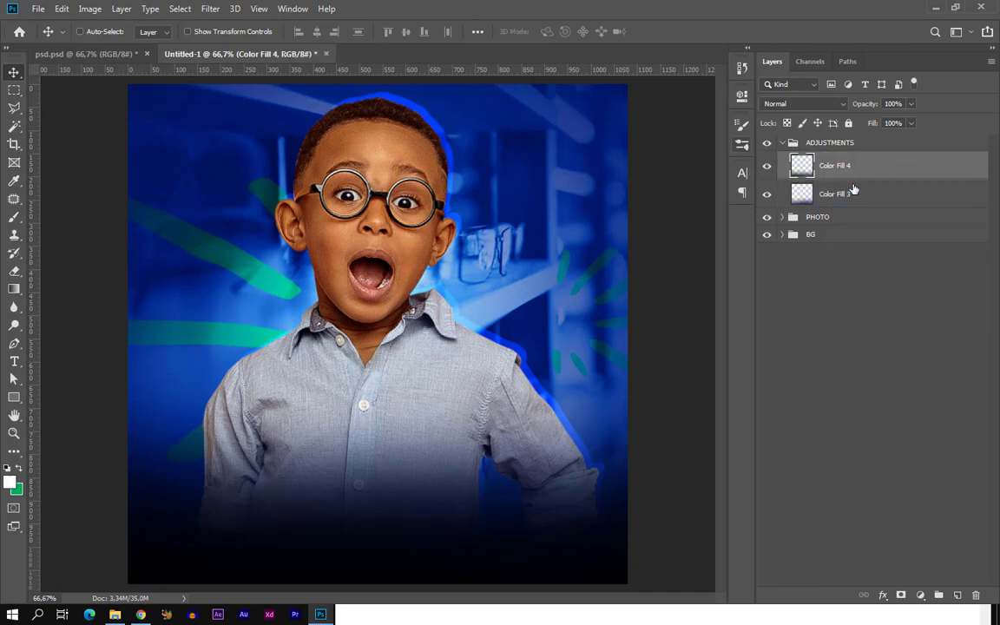
{"action": "scroll", "coordinate": [871, 273], "scroll_direction": "down", "scroll_amount": 1}
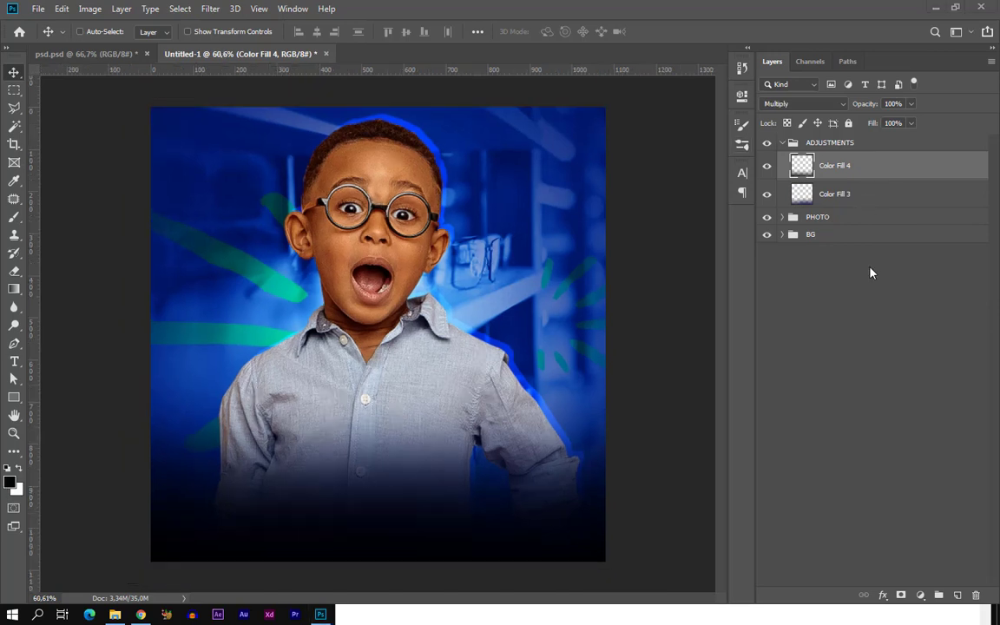
Add a navy #01165a Solid Color fill layer, Color Fill 5
{"action": "left_click", "coordinate": [921, 596]}
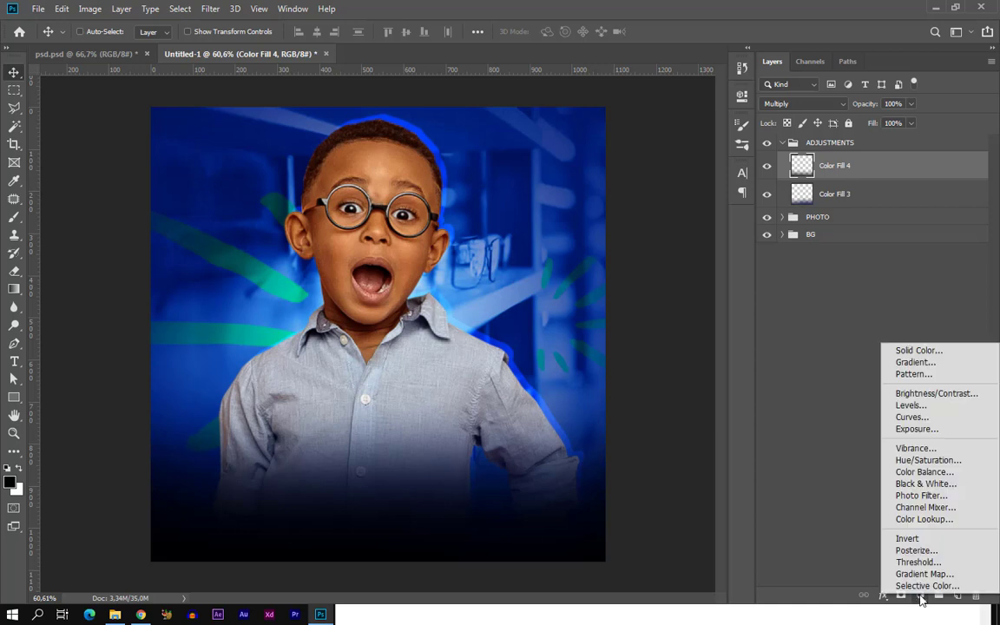
{"action": "left_click", "coordinate": [943, 351]}
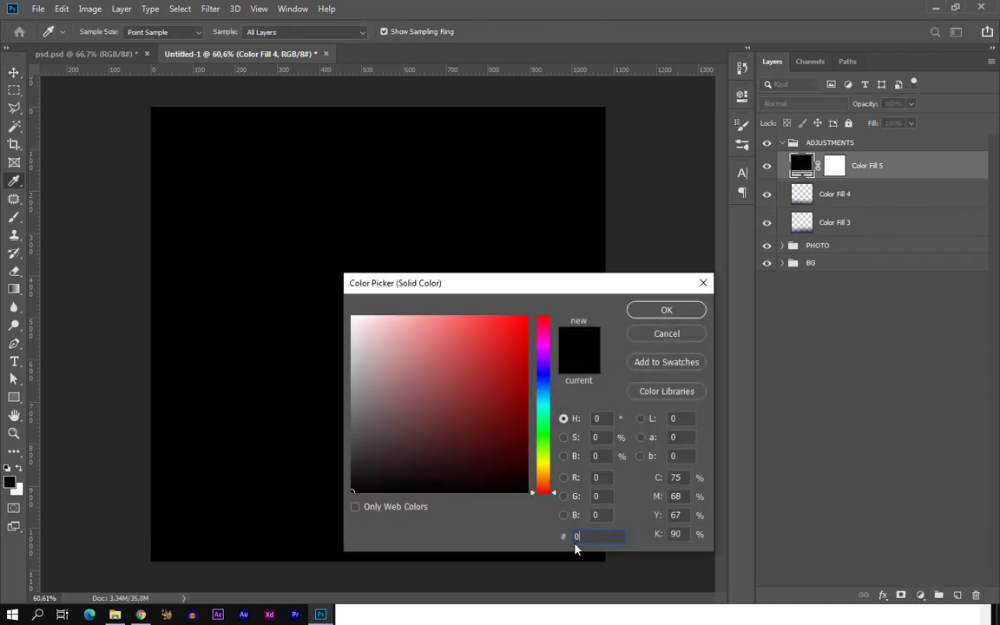
{"action": "type", "text": "01165a"}
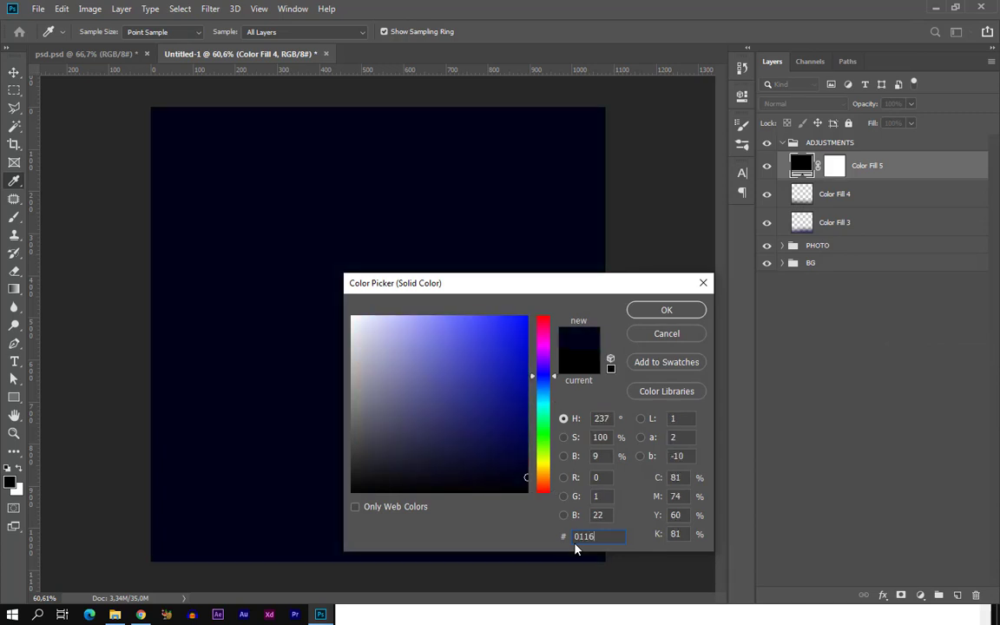
{"action": "left_click", "coordinate": [695, 311]}
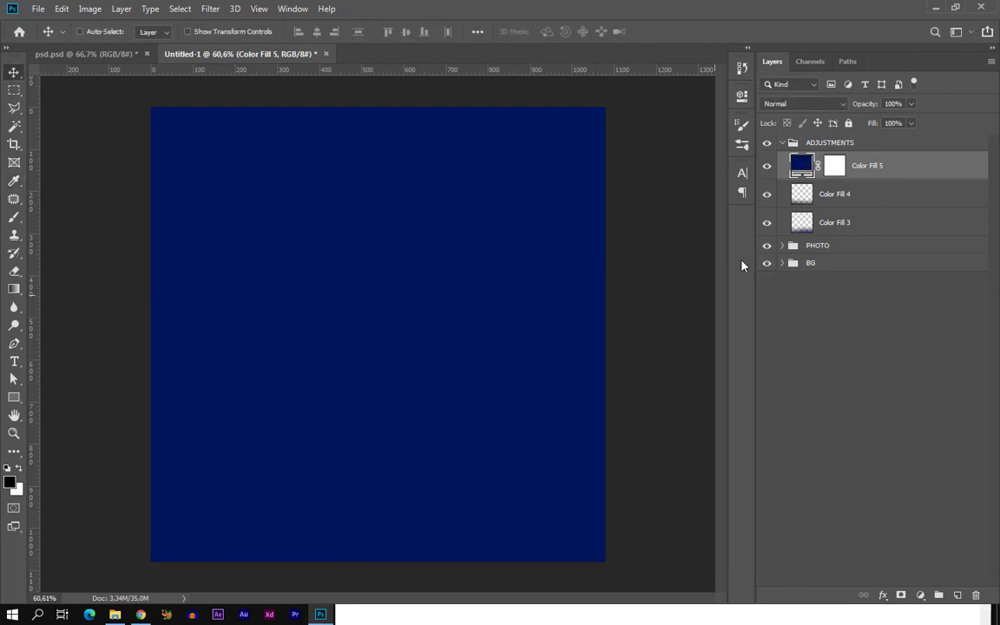
Brush Color Fill 5's mask over the boy's head, face and upper body to reveal him
{"action": "left_click", "coordinate": [833, 165]}
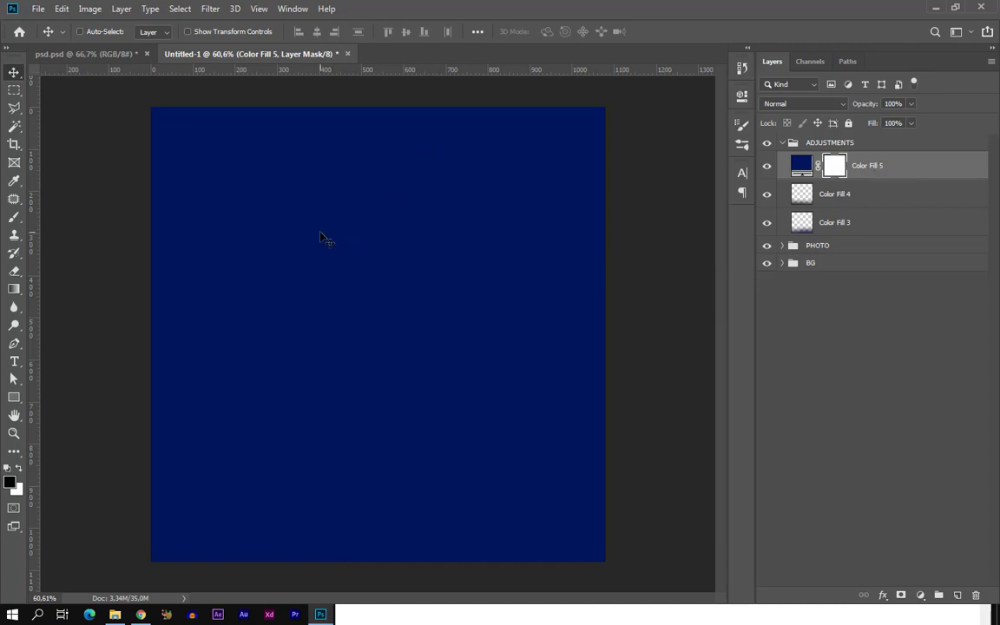
{"action": "key", "text": "b"}
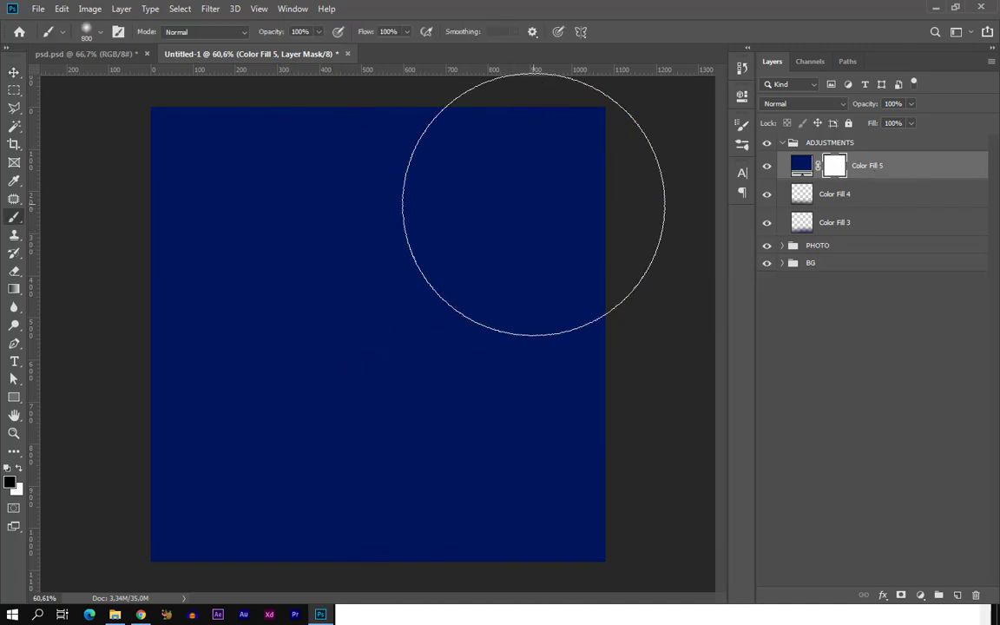
{"action": "mouse_move", "coordinate": [533, 204]}
{"action": "left_mouse_down"}
{"action": "mouse_move", "coordinate": [538, 238]}
{"action": "mouse_move", "coordinate": [542, 218]}
{"action": "mouse_move", "coordinate": [556, 212]}
{"action": "mouse_move", "coordinate": [557, 364]}
{"action": "mouse_move", "coordinate": [486, 413]}
{"action": "mouse_move", "coordinate": [439, 506]}
{"action": "mouse_move", "coordinate": [453, 525]}
{"action": "mouse_move", "coordinate": [548, 504]}
{"action": "mouse_move", "coordinate": [464, 347]}
{"action": "left_mouse_up"}
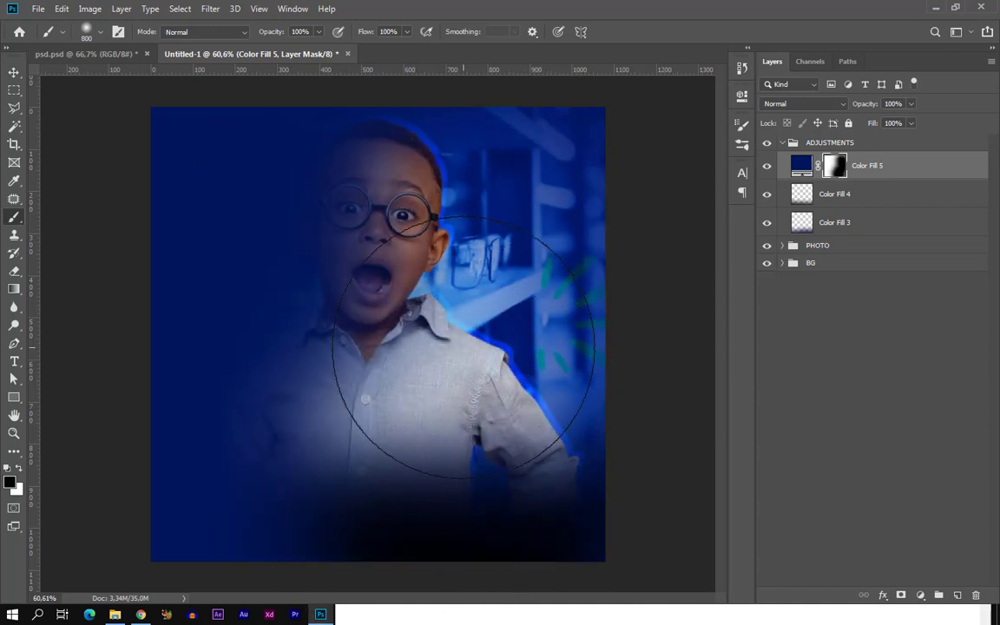
{"action": "scroll", "coordinate": [464, 348], "scroll_direction": "down", "scroll_amount": 2}
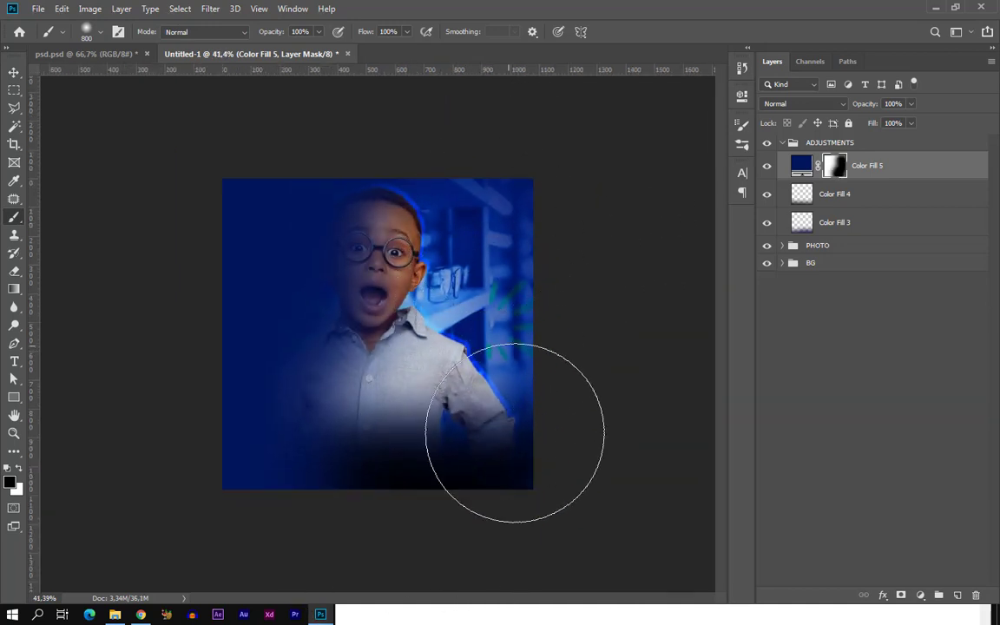
{"action": "mouse_move", "coordinate": [515, 433]}
{"action": "left_mouse_down"}
{"action": "mouse_move", "coordinate": [396, 175]}
{"action": "mouse_move", "coordinate": [233, 182]}
{"action": "mouse_move", "coordinate": [490, 356]}
{"action": "mouse_move", "coordinate": [431, 501]}
{"action": "mouse_move", "coordinate": [392, 514]}
{"action": "mouse_move", "coordinate": [197, 519]}
{"action": "mouse_move", "coordinate": [308, 492]}
{"action": "left_mouse_up"}
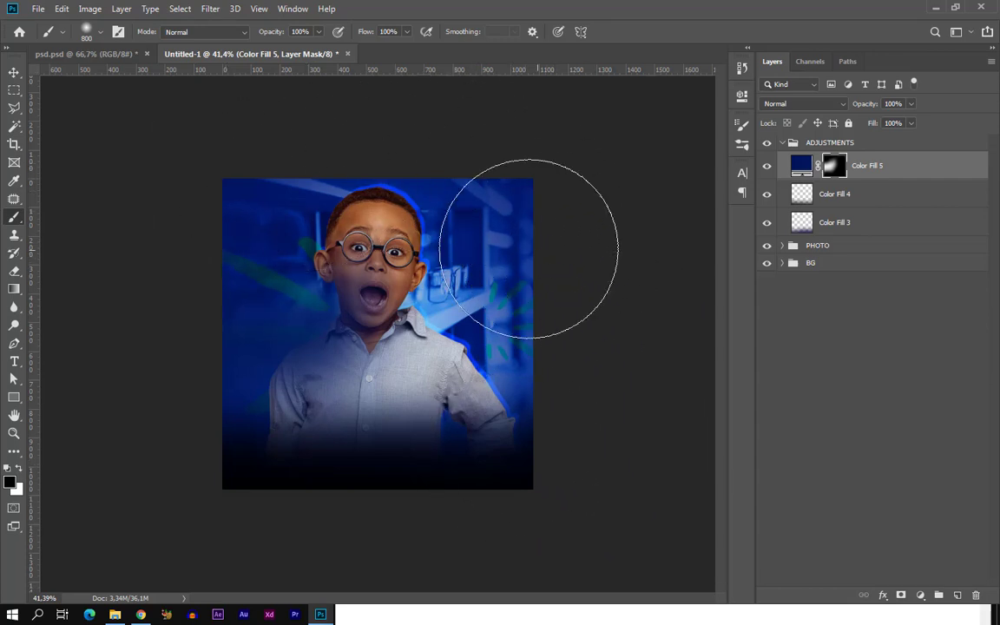
{"action": "mouse_move", "coordinate": [389, 266]}
{"action": "left_mouse_down"}
{"action": "mouse_move", "coordinate": [324, 335]}
{"action": "mouse_move", "coordinate": [356, 347]}
{"action": "left_mouse_up"}
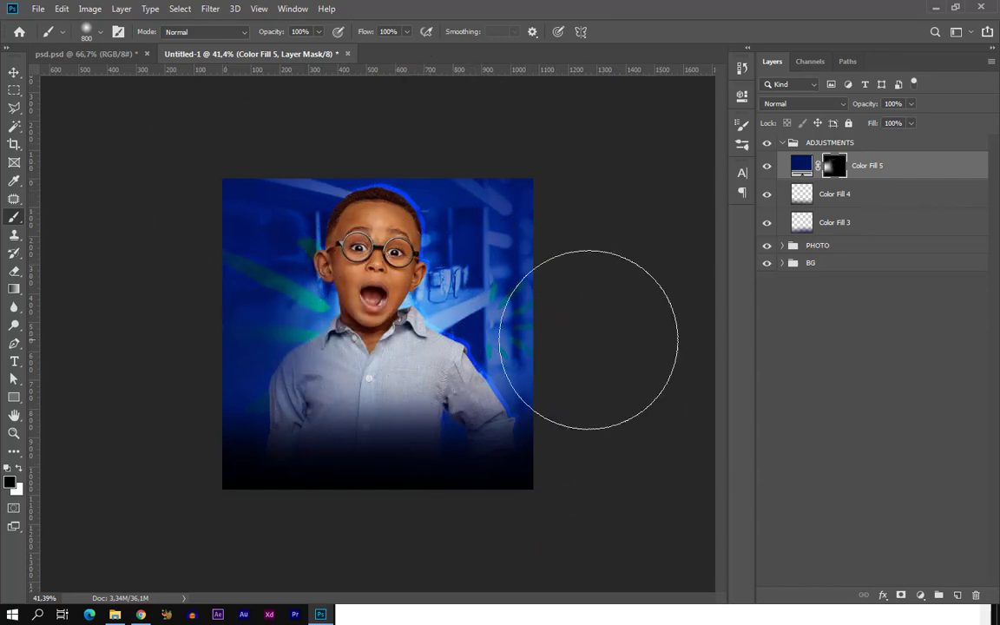
Rasterize Color Fill 5 and apply its painted layer mask
{"action": "right_click", "coordinate": [839, 171]}
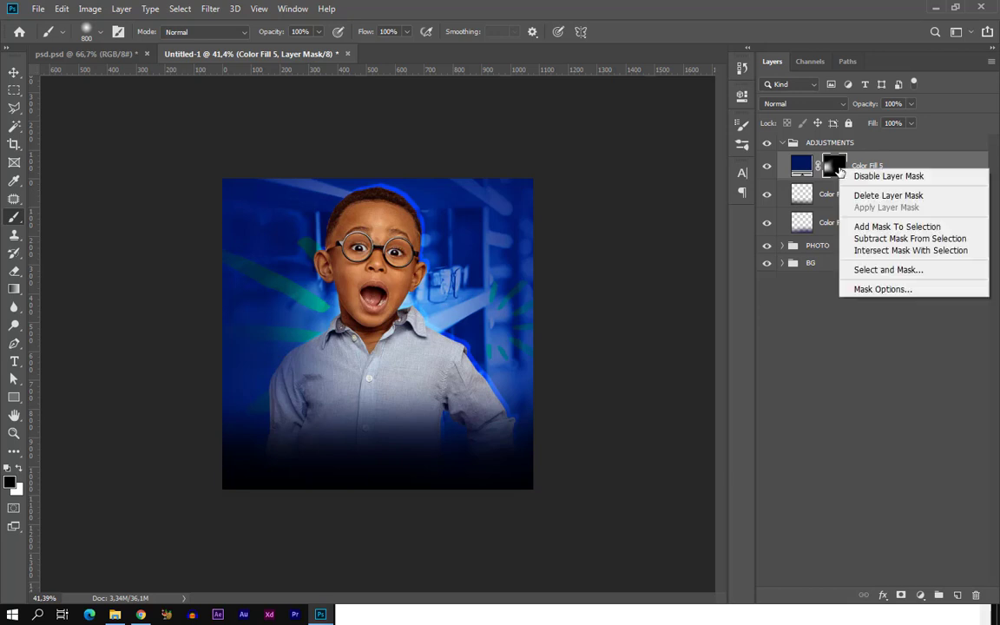
{"action": "key", "text": "Escape"}
{"action": "right_click", "coordinate": [908, 167]}
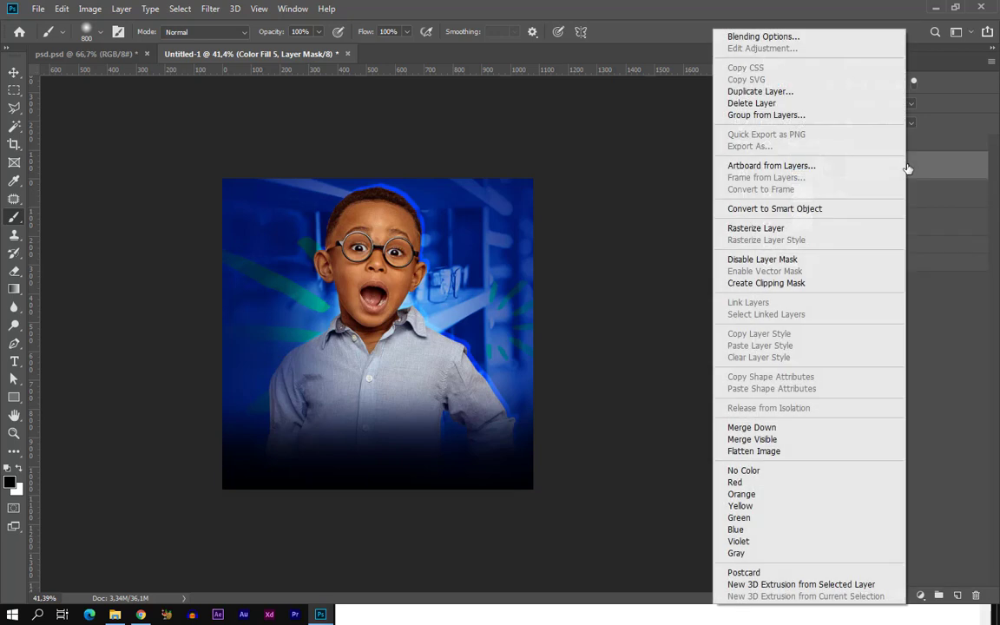
{"action": "left_click", "coordinate": [790, 228]}
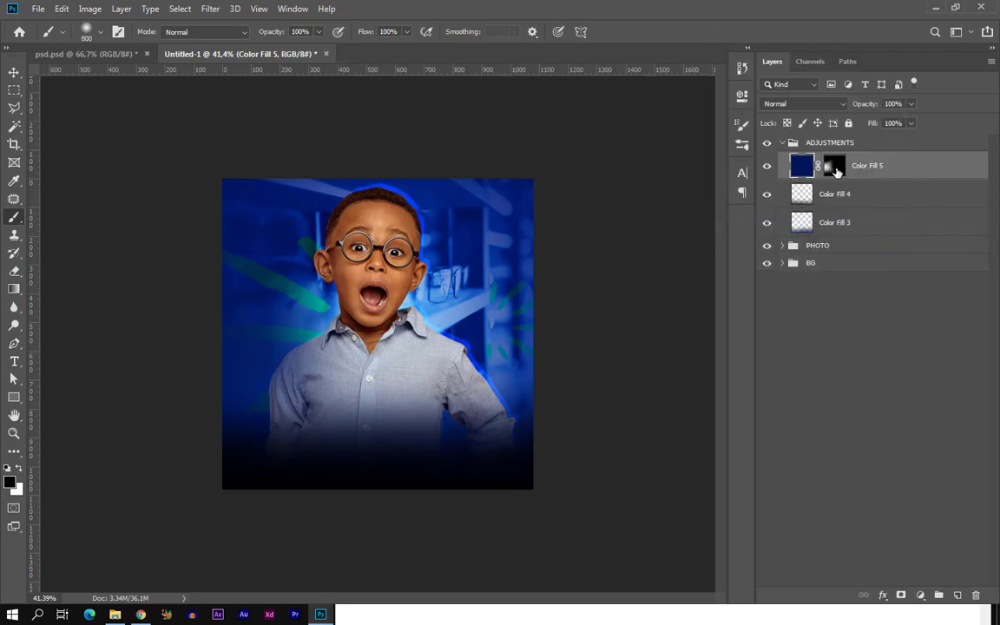
{"action": "right_click", "coordinate": [835, 167]}
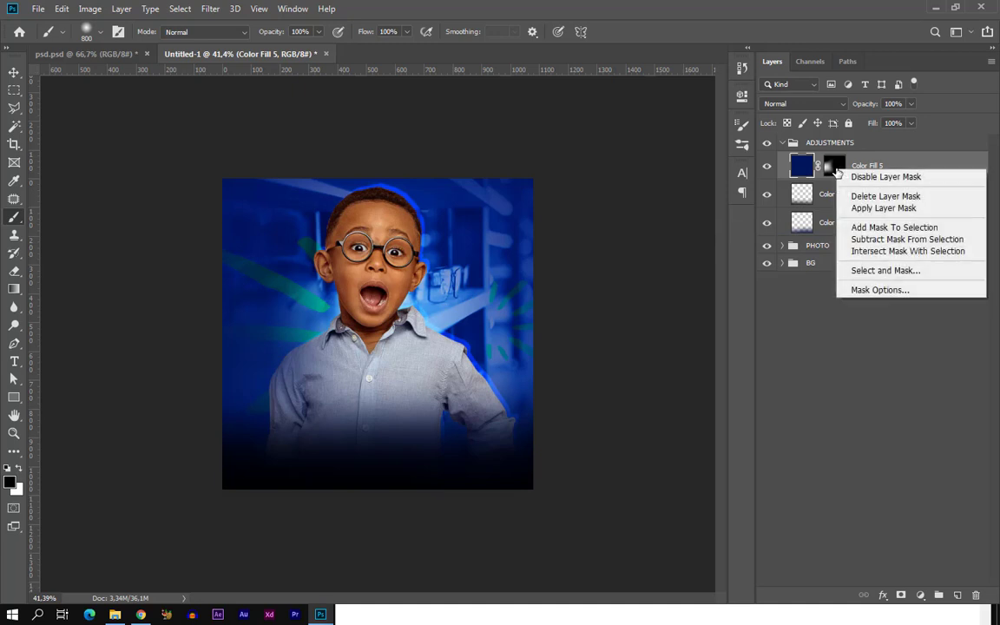
{"action": "left_click", "coordinate": [888, 209]}
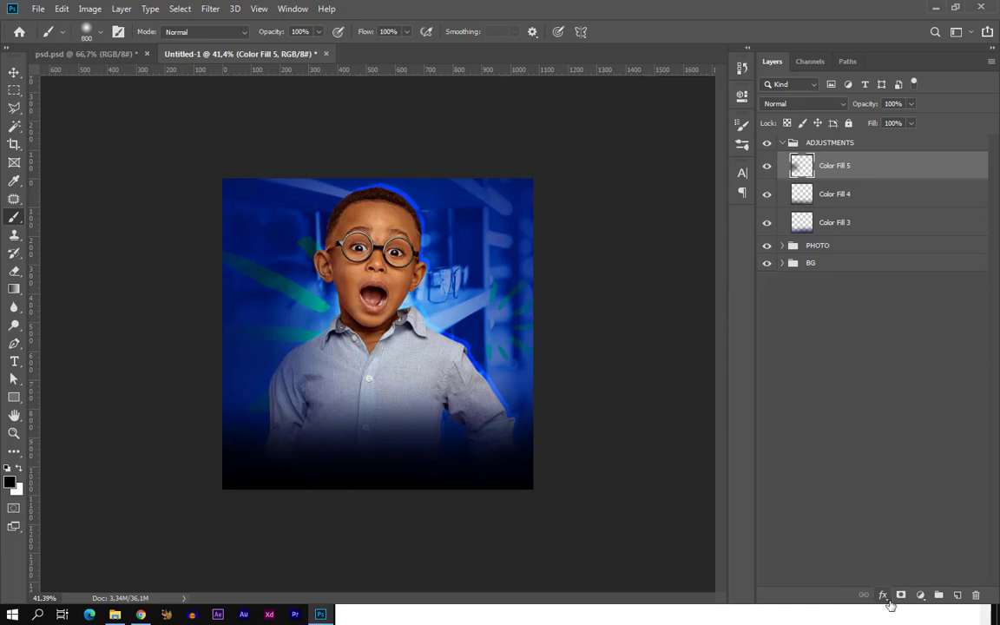
{"action": "left_click", "coordinate": [921, 596]}
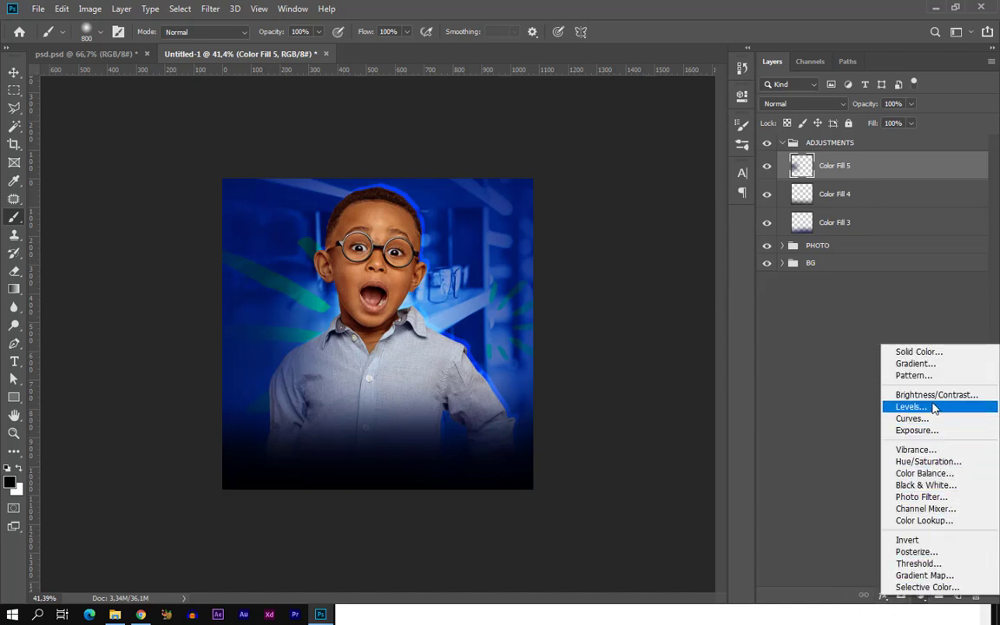
Add navy #01165a Color Fill 6 and paint its mask away over the boy
{"action": "left_click", "coordinate": [936, 352]}
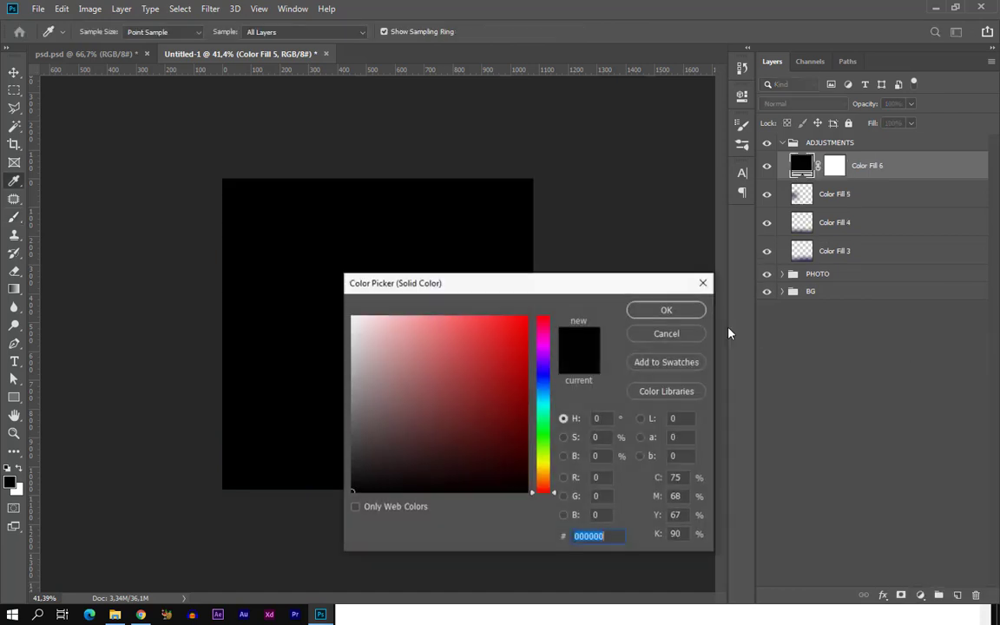
{"action": "type", "text": "0115"}
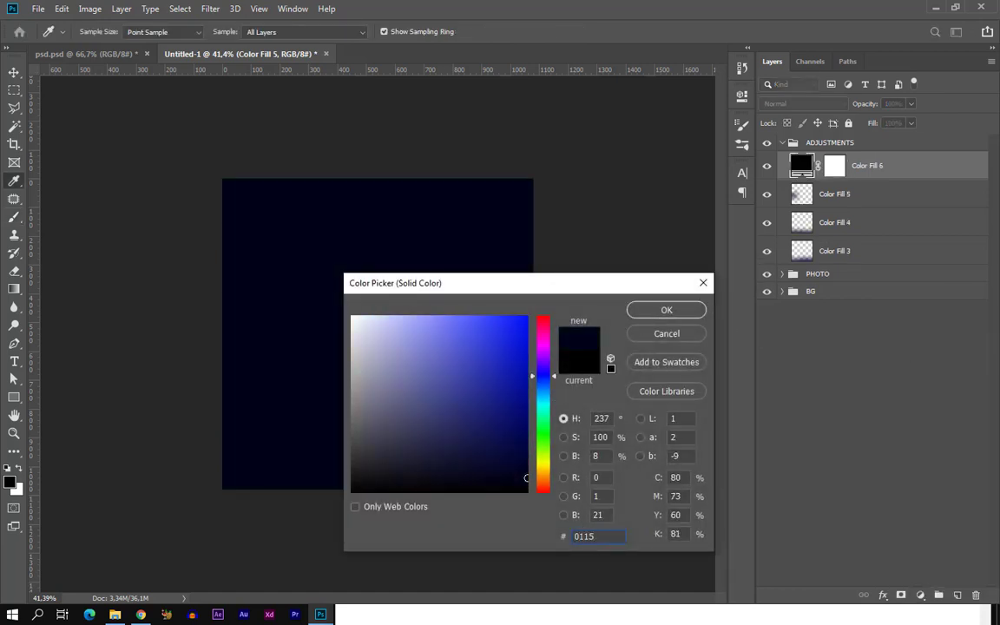
{"action": "key", "text": "BackSpace"}
{"action": "type", "text": "65a"}
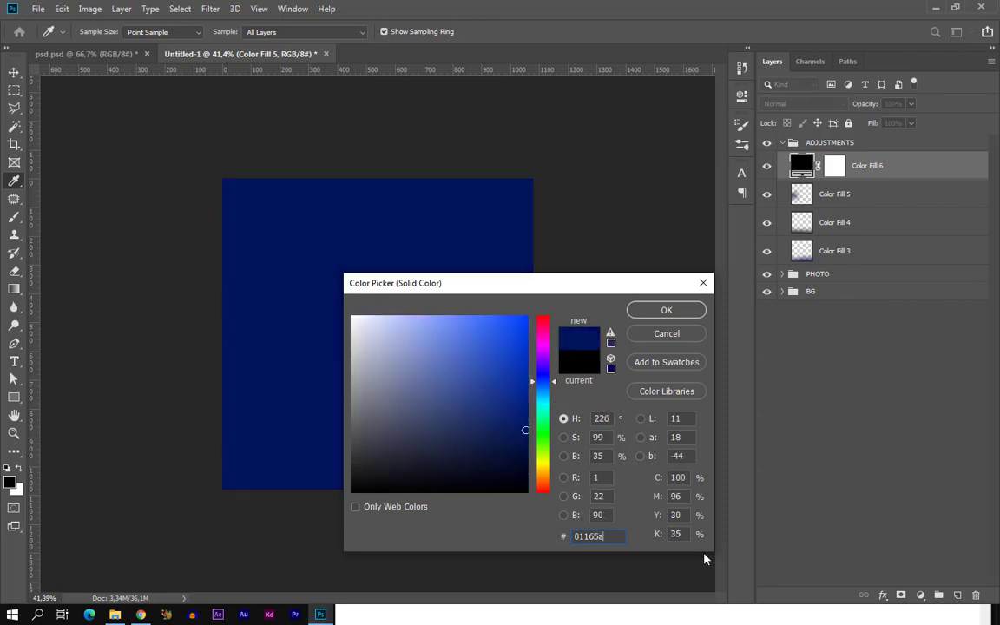
{"action": "left_click", "coordinate": [667, 310]}
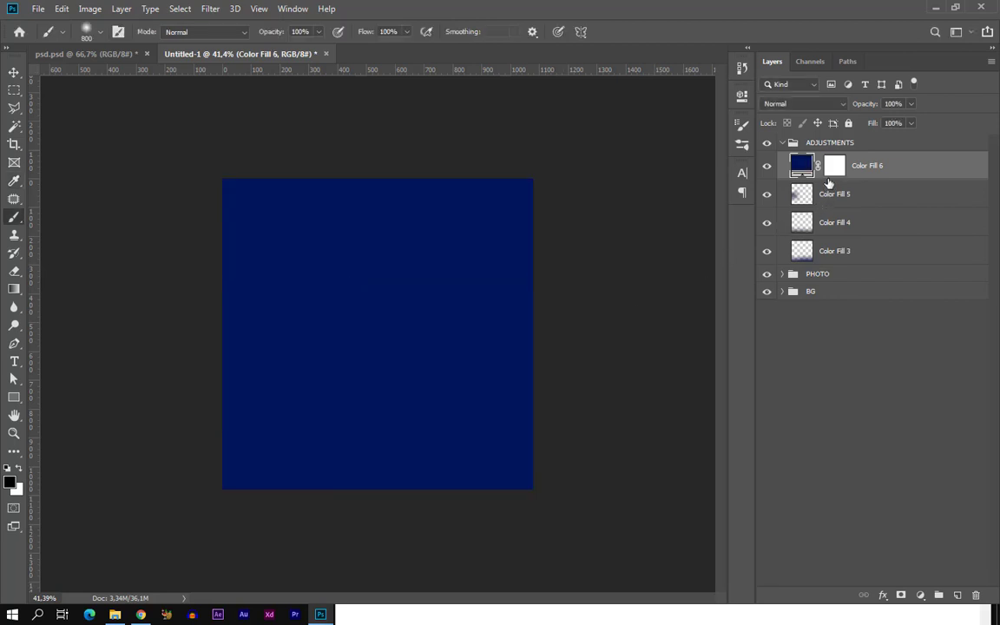
{"action": "left_click", "coordinate": [840, 168]}
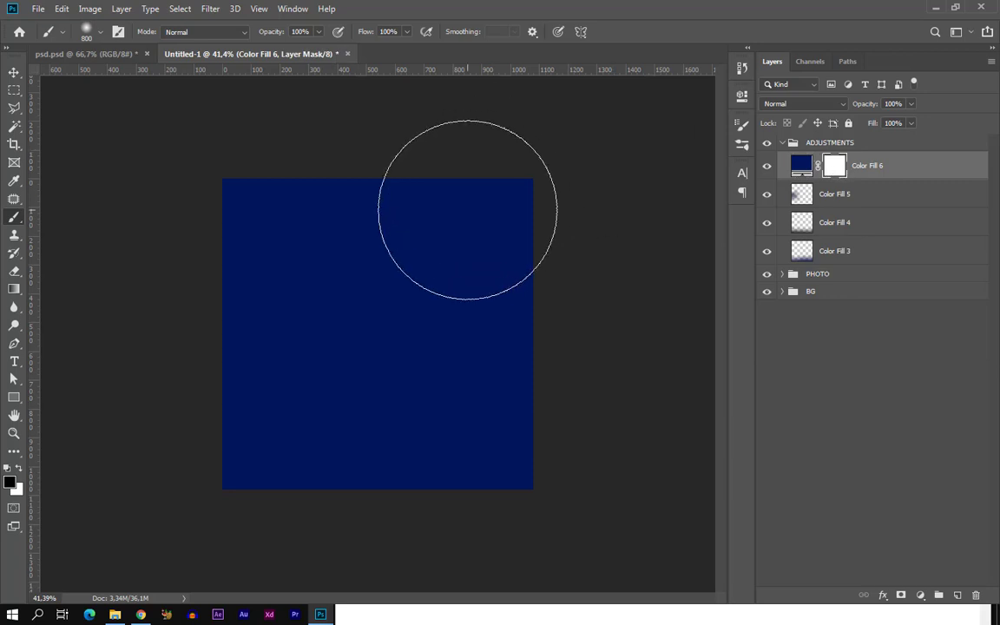
{"action": "mouse_move", "coordinate": [294, 227]}
{"action": "left_mouse_down"}
{"action": "mouse_move", "coordinate": [302, 338]}
{"action": "mouse_move", "coordinate": [272, 245]}
{"action": "mouse_move", "coordinate": [244, 471]}
{"action": "mouse_move", "coordinate": [264, 376]}
{"action": "mouse_move", "coordinate": [297, 457]}
{"action": "mouse_move", "coordinate": [326, 346]}
{"action": "mouse_move", "coordinate": [356, 453]}
{"action": "mouse_move", "coordinate": [370, 240]}
{"action": "mouse_move", "coordinate": [389, 205]}
{"action": "mouse_move", "coordinate": [371, 243]}
{"action": "mouse_move", "coordinate": [362, 239]}
{"action": "mouse_move", "coordinate": [382, 532]}
{"action": "mouse_move", "coordinate": [329, 230]}
{"action": "left_mouse_up"}
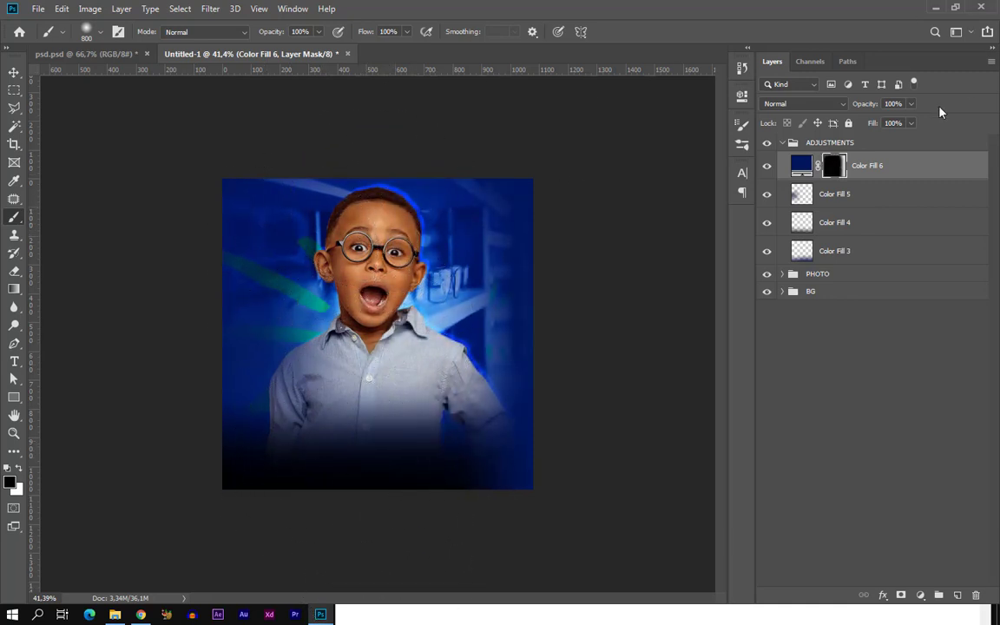
Rasterize Color Fill 6 and apply its painted layer mask
{"action": "right_click", "coordinate": [843, 175]}
{"action": "left_click", "coordinate": [903, 167]}
{"action": "right_click", "coordinate": [902, 168]}
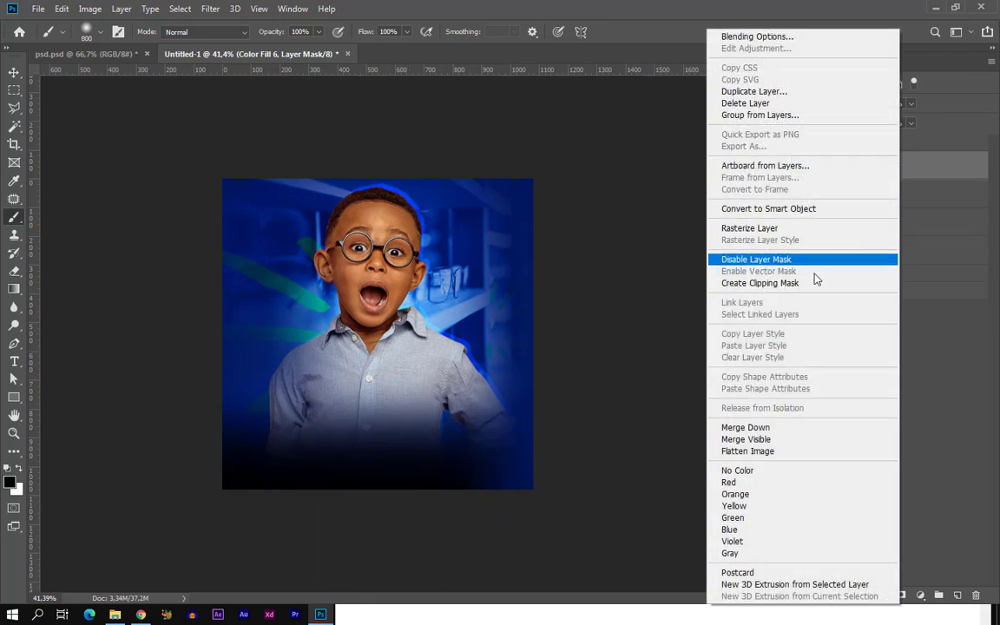
{"action": "left_click", "coordinate": [945, 170]}
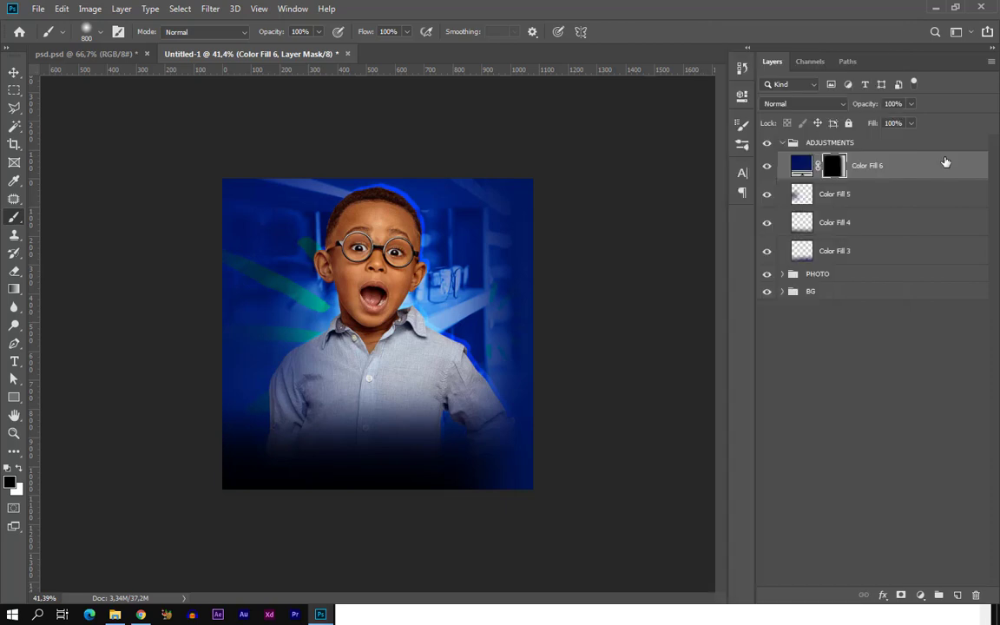
{"action": "right_click", "coordinate": [926, 165]}
{"action": "key", "text": "Escape"}
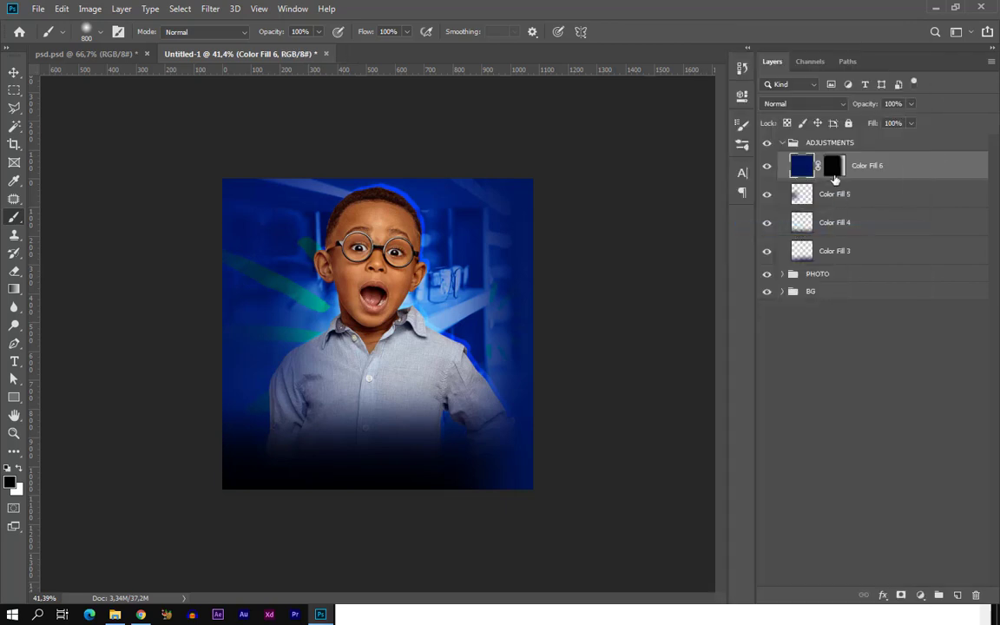
{"action": "right_click", "coordinate": [836, 170]}
{"action": "left_click", "coordinate": [874, 209]}
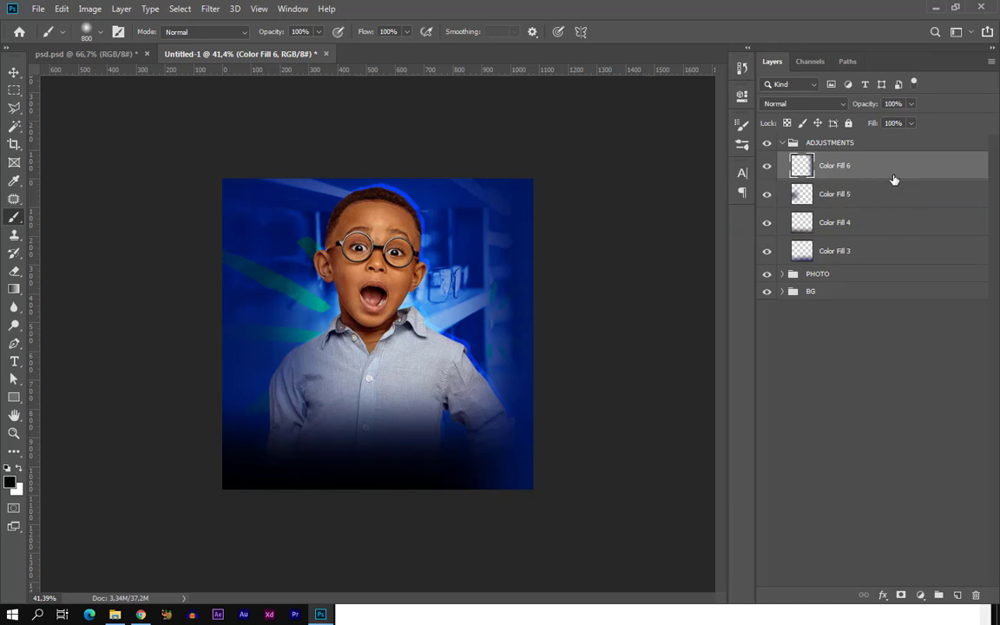
Set Color Fill 6's blend mode to Linear Dodge (Add)
{"action": "left_click", "coordinate": [815, 105]}
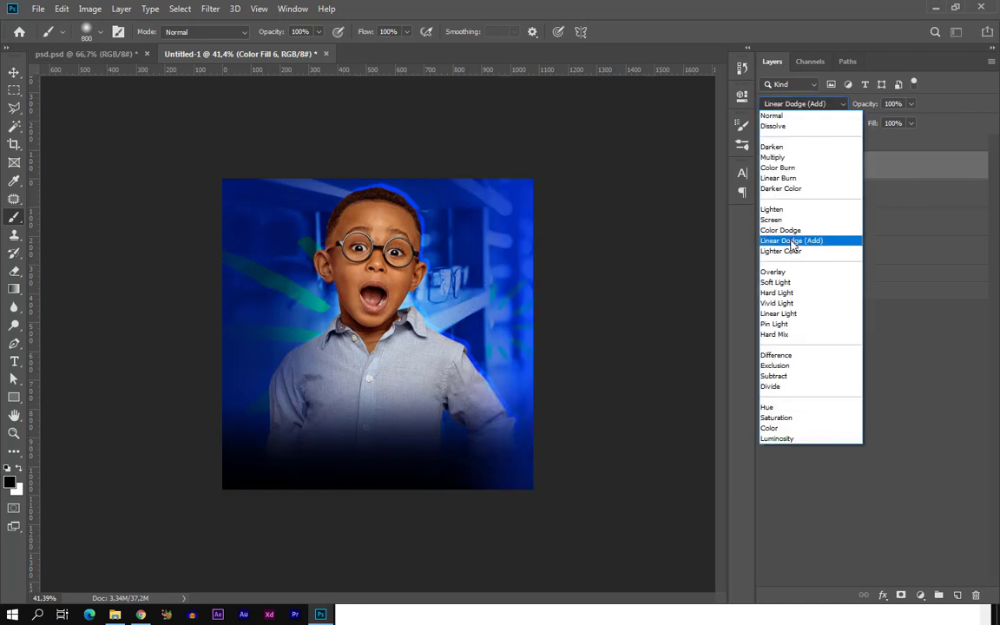
{"action": "left_click", "coordinate": [793, 241]}
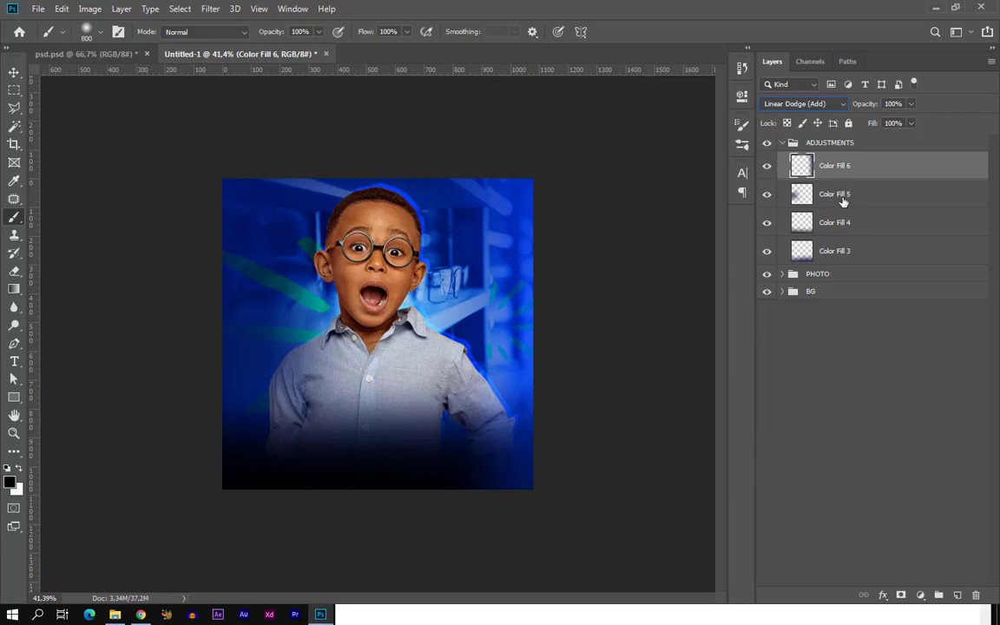
{"action": "left_click", "coordinate": [804, 194]}
Set Color Fill 5 to Linear Dodge (Add) and collapse the ADJUSTMENTS group
{"action": "left_click", "coordinate": [839, 108]}
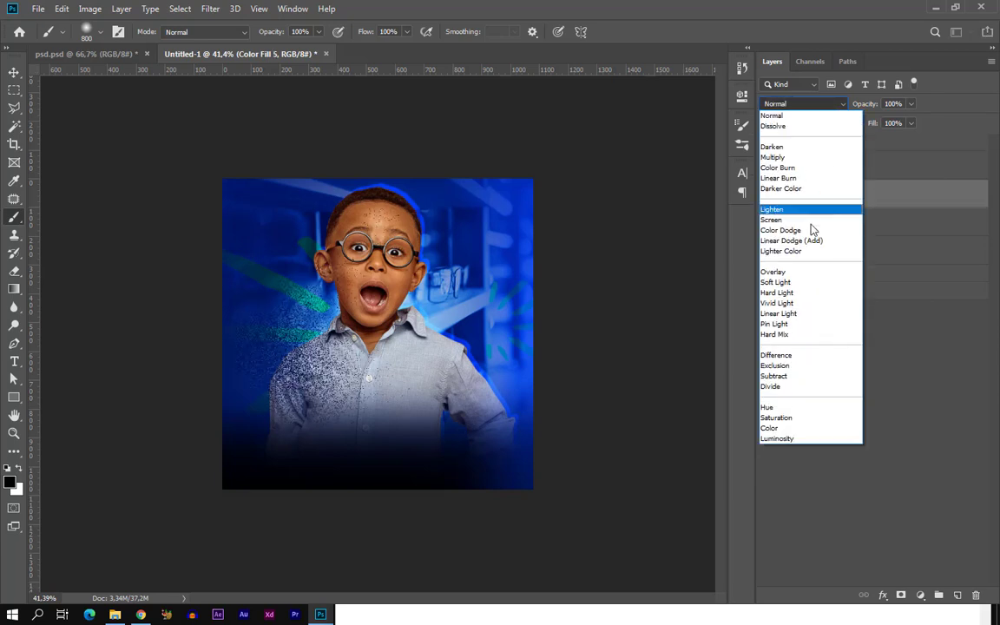
{"action": "left_click", "coordinate": [795, 242]}
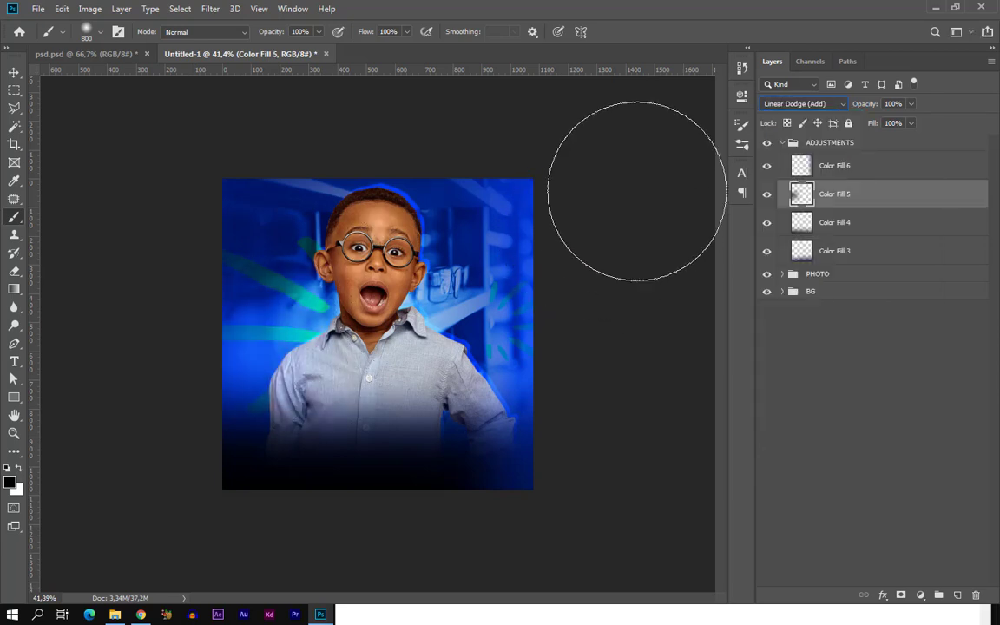
{"action": "key", "text": "v"}
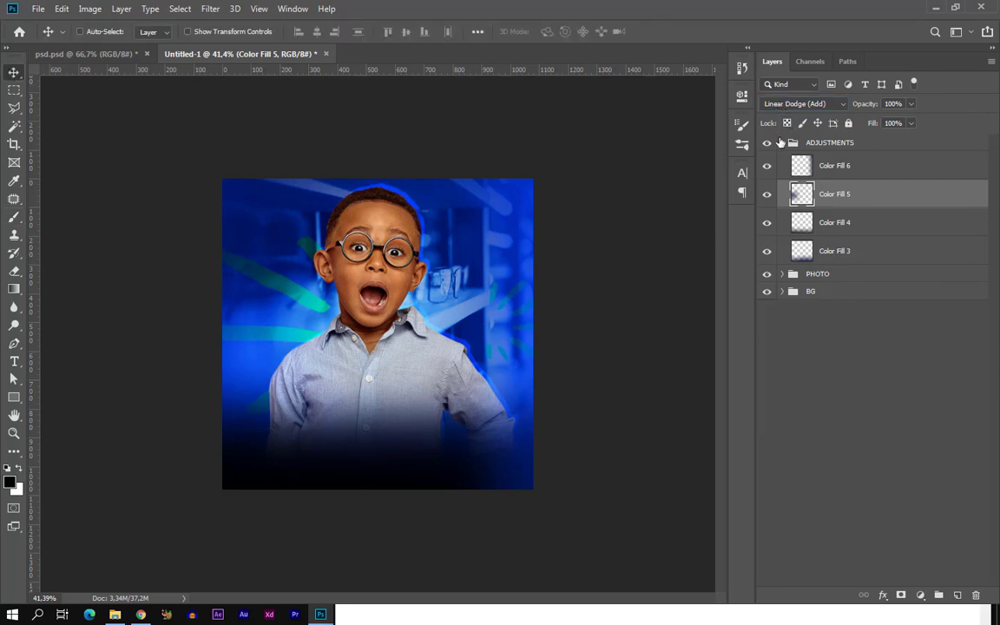
{"action": "left_click", "coordinate": [782, 143]}
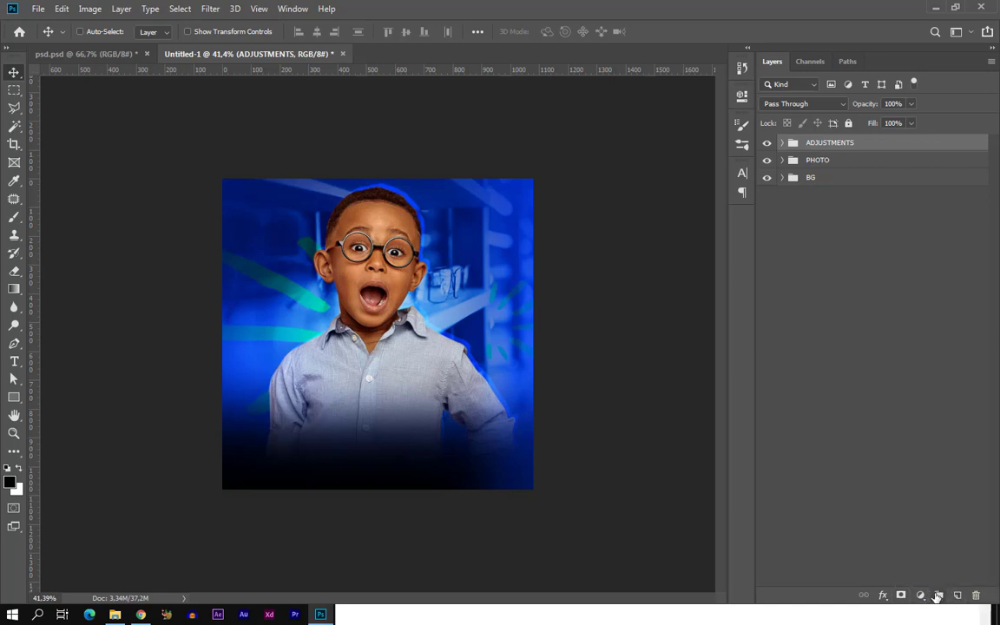
Create a new layer group above ADJUSTMENTS and name it PROMO
{"action": "left_click", "coordinate": [939, 597]}
{"action": "double_click", "coordinate": [813, 143]}
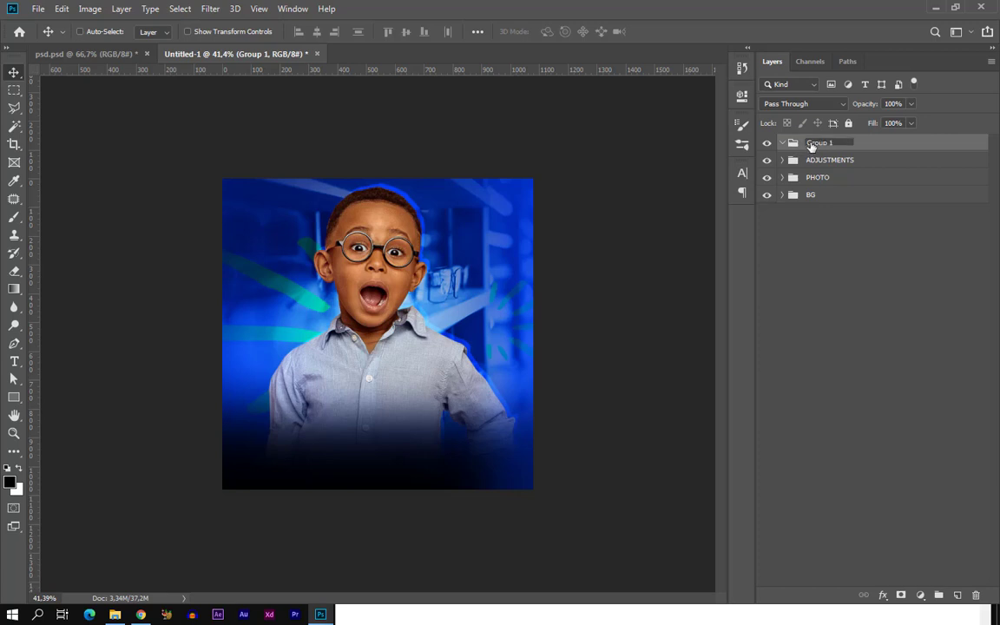
{"action": "type", "text": "PROMO"}
{"action": "key", "text": "Return"}
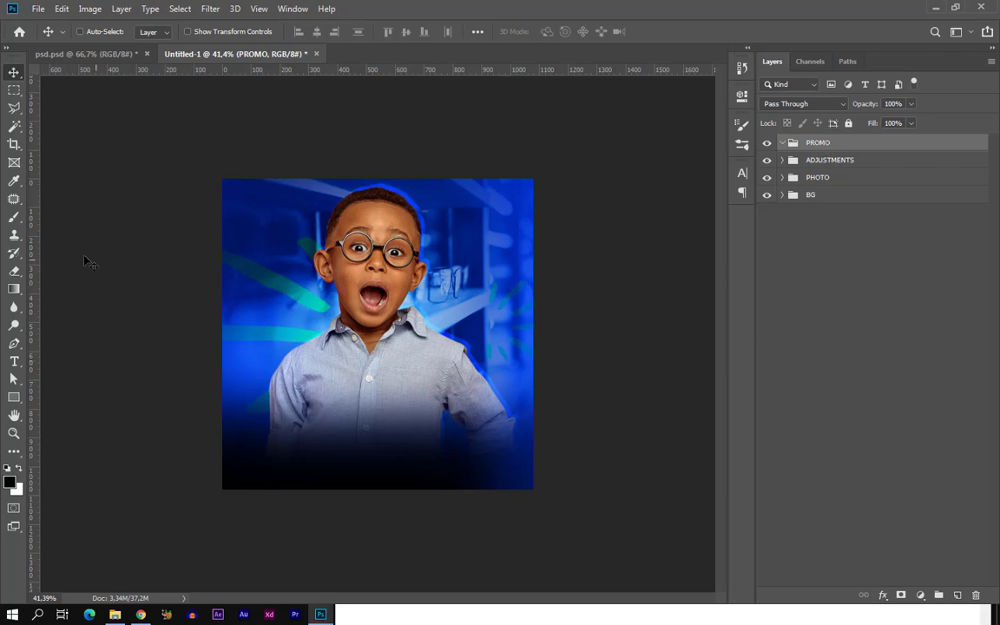
Draw a thin white-filled rectangle bar across the boy's chest
{"action": "left_click", "coordinate": [11, 399]}
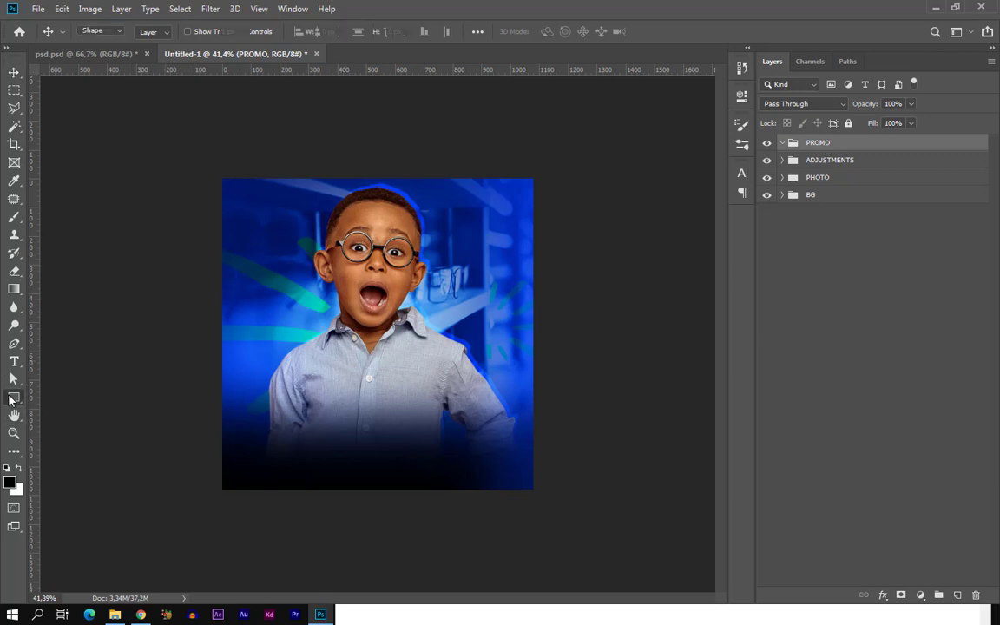
{"action": "left_click", "coordinate": [97, 399]}
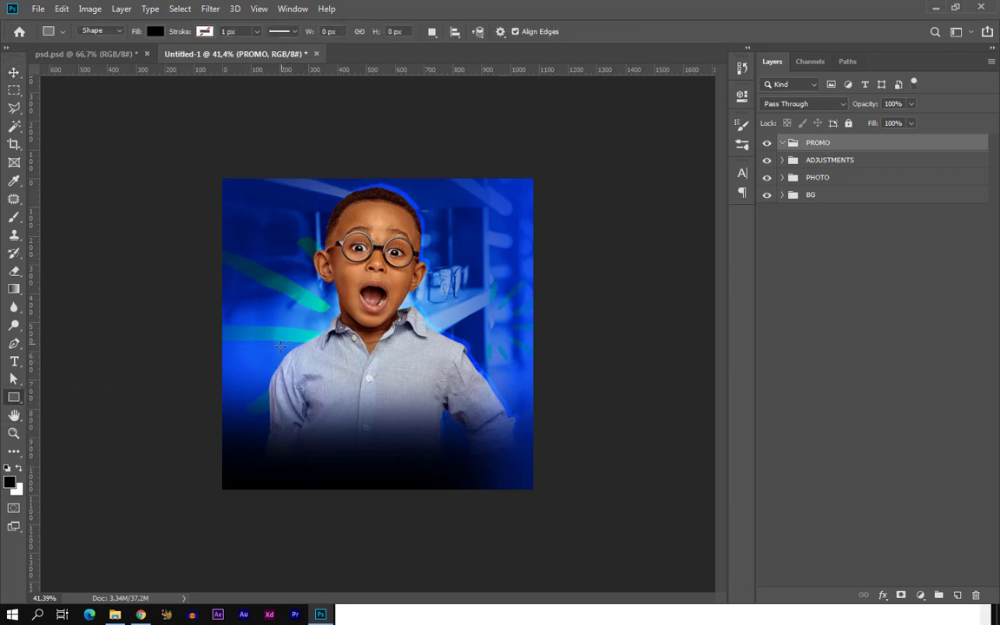
{"action": "left_click_drag", "start_coordinate": [282, 359], "coordinate": [432, 361]}
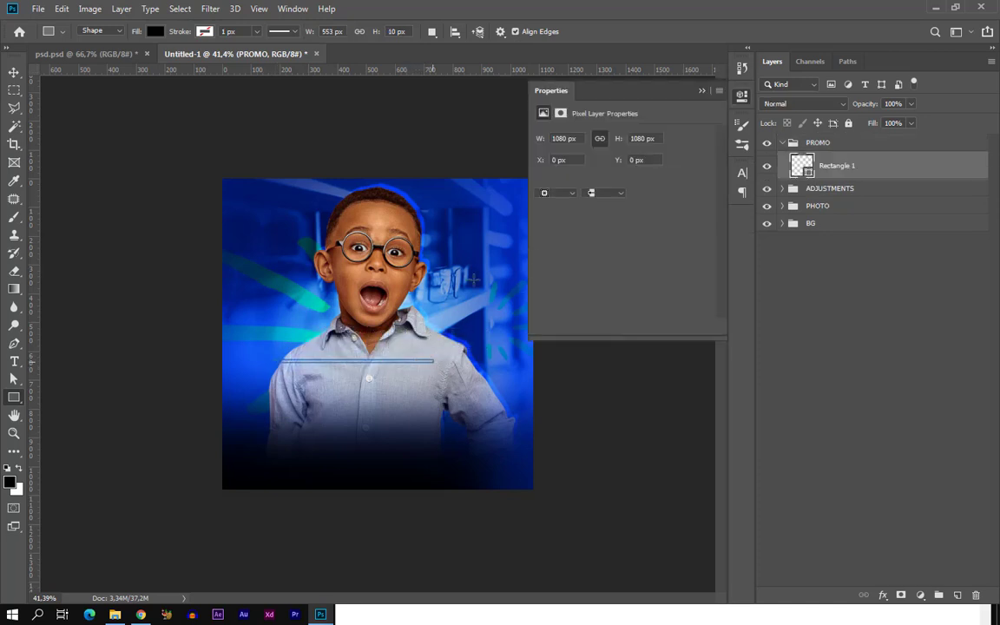
{"action": "left_click", "coordinate": [551, 180]}
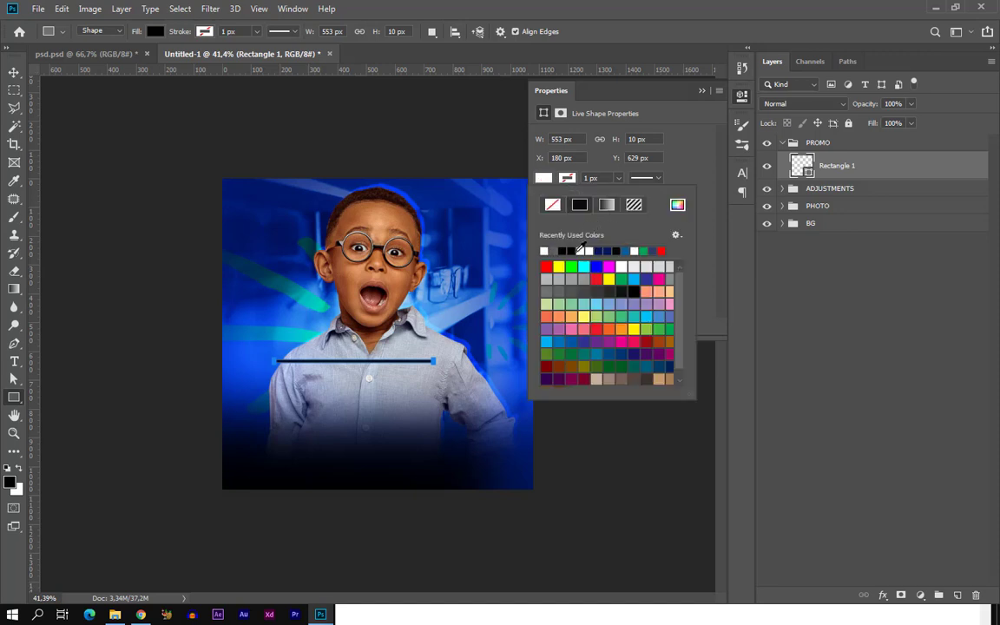
{"action": "left_click", "coordinate": [580, 250]}
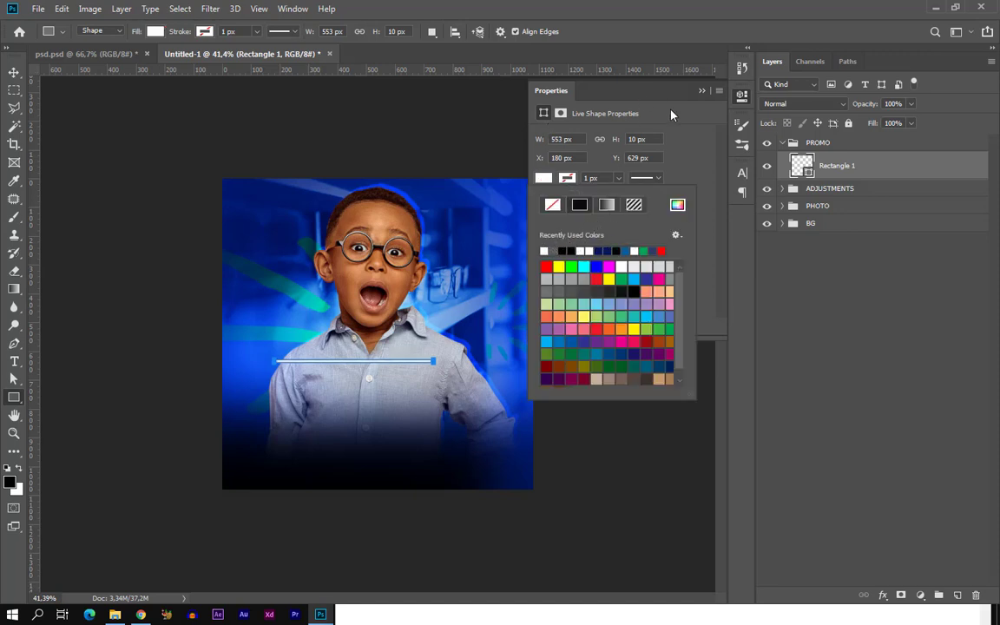
{"action": "left_click", "coordinate": [701, 90]}
Shorten the white bar to 360 px wide
{"action": "scroll", "coordinate": [364, 327], "scroll_direction": "up", "scroll_amount": 4}
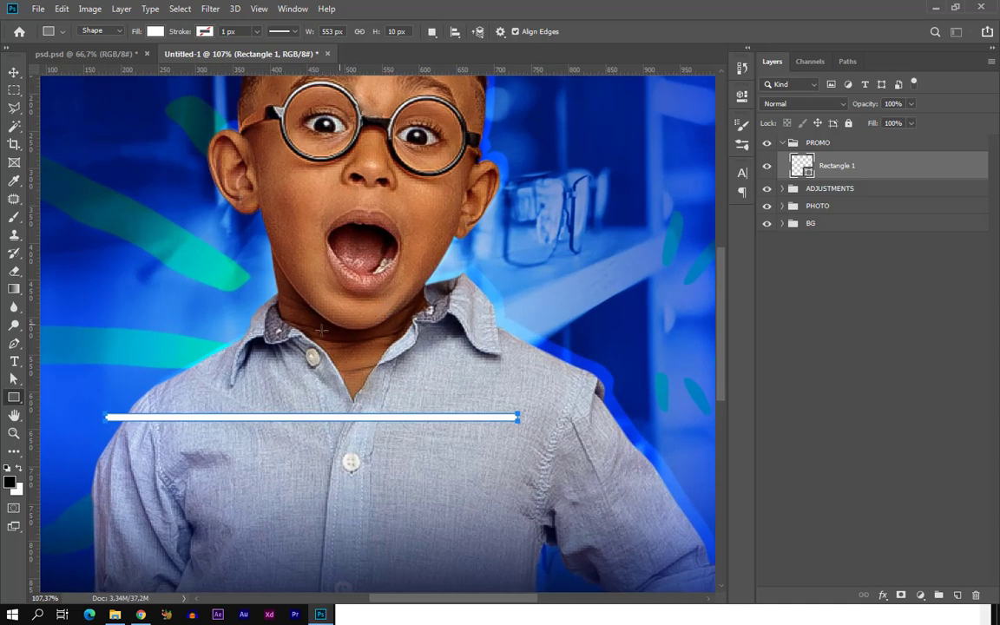
{"action": "key", "text": "ctrl+t"}
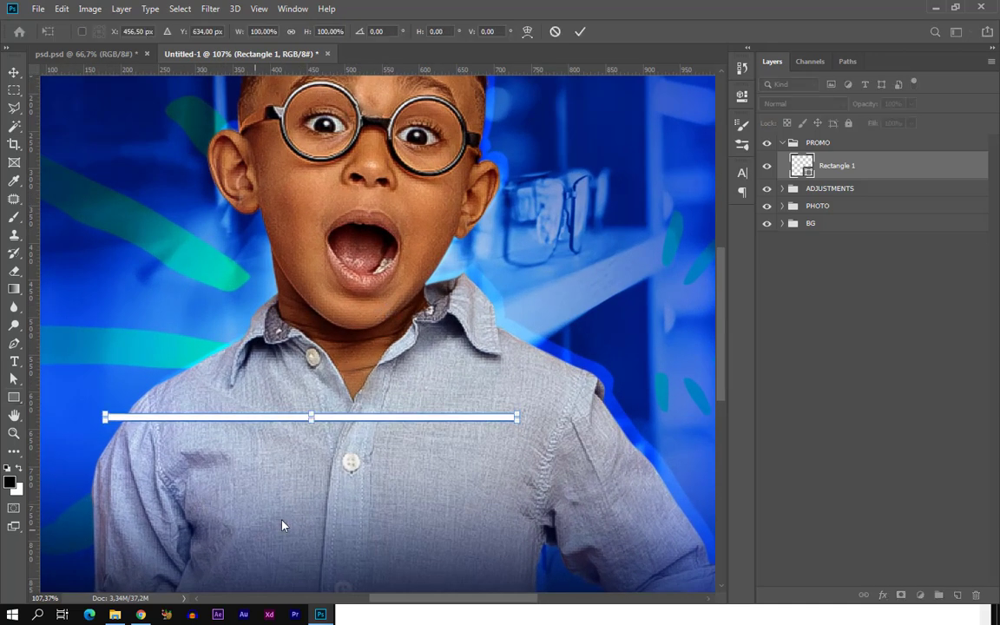
{"action": "left_click_drag", "start_coordinate": [523, 418], "coordinate": [377, 406]}
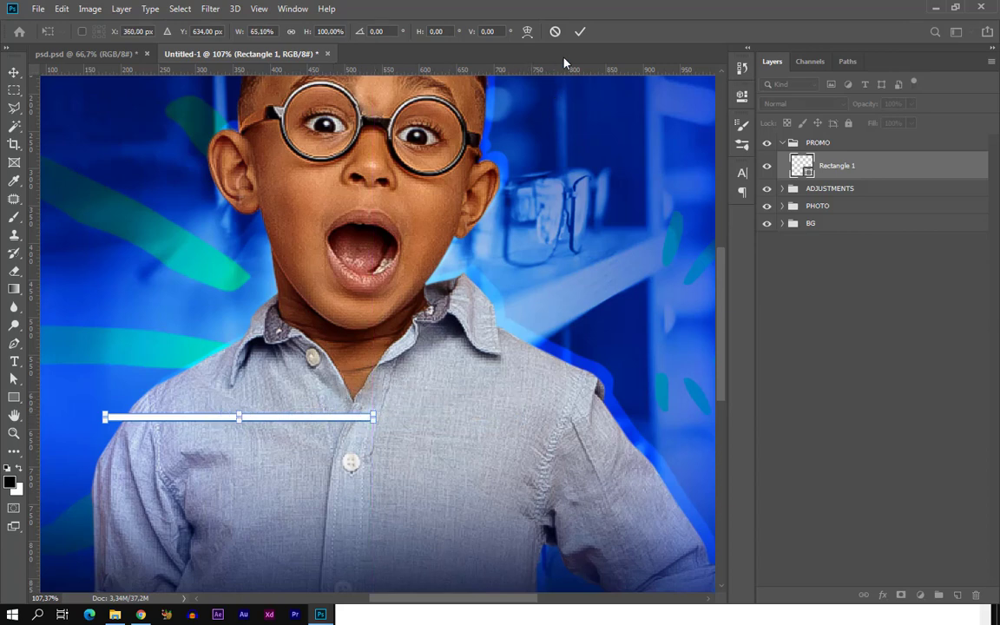
{"action": "left_click", "coordinate": [577, 37]}
{"action": "scroll", "coordinate": [397, 310], "scroll_direction": "down", "scroll_amount": 5}
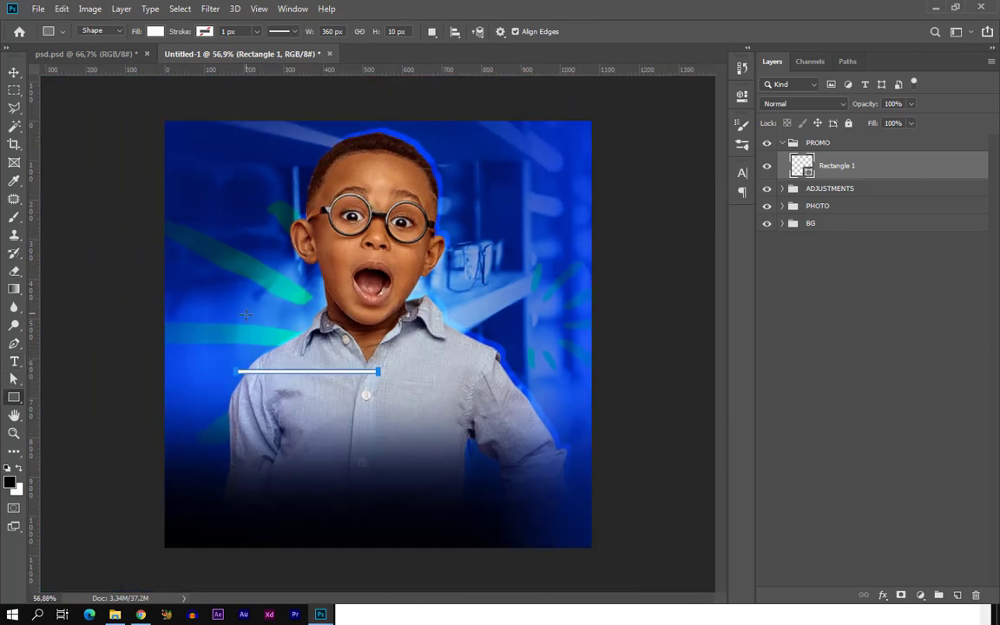
Type KIDS PROMO in a text box below the white bar and select it for recolouring
{"action": "left_click", "coordinate": [14, 72]}
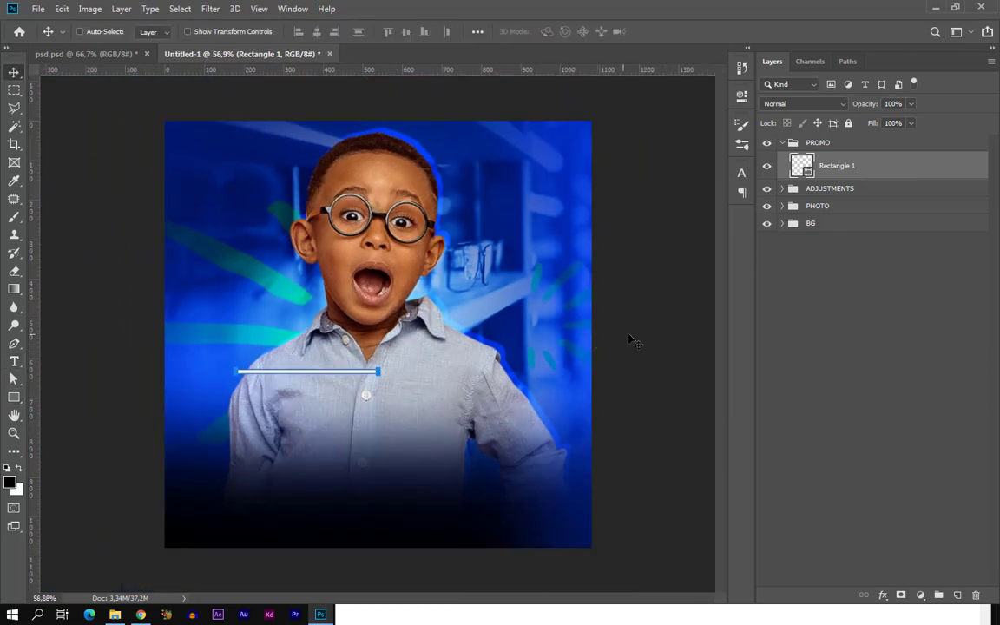
{"action": "key", "text": "t"}
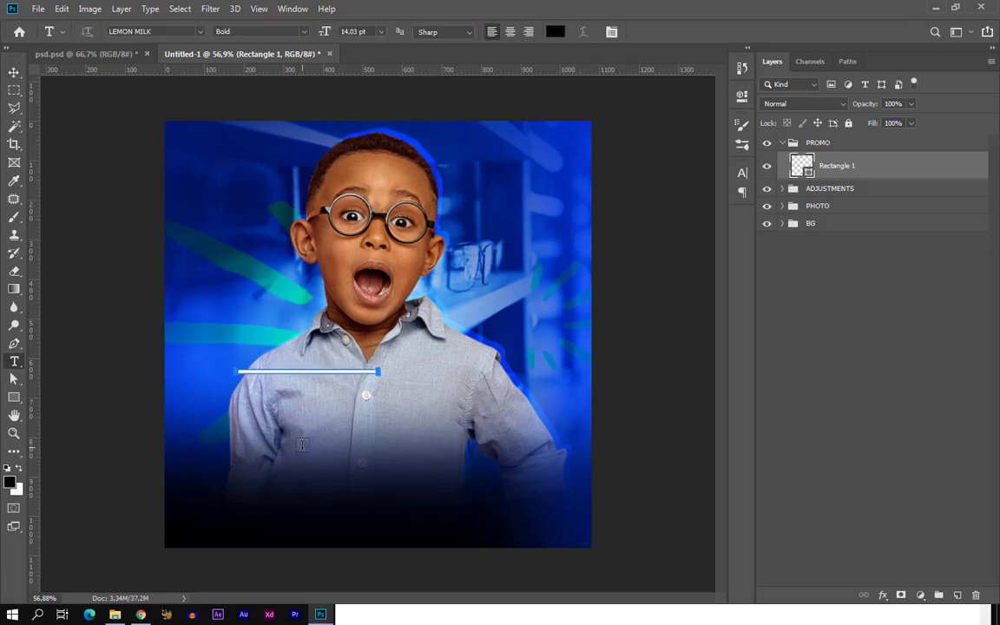
{"action": "left_click_drag", "start_coordinate": [303, 453], "coordinate": [476, 428]}
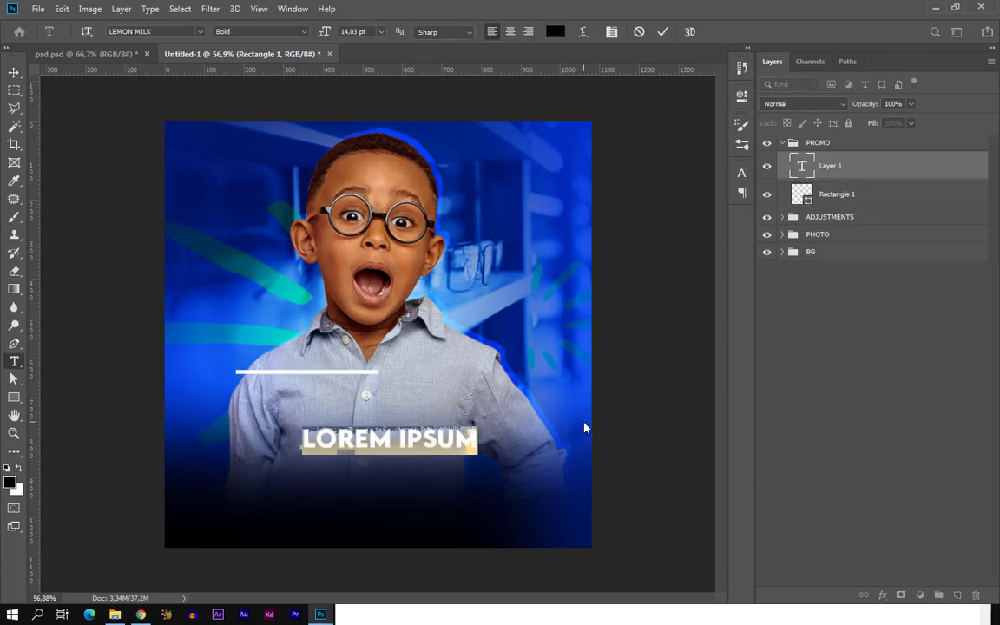
{"action": "type", "text": "KIDS"}
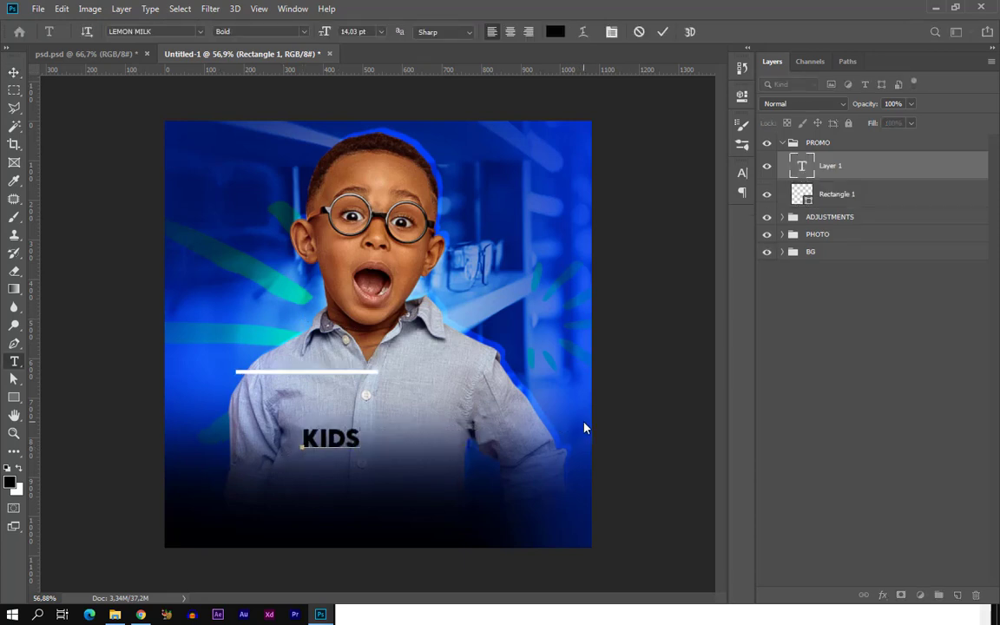
{"action": "type", "text": " PROM"}
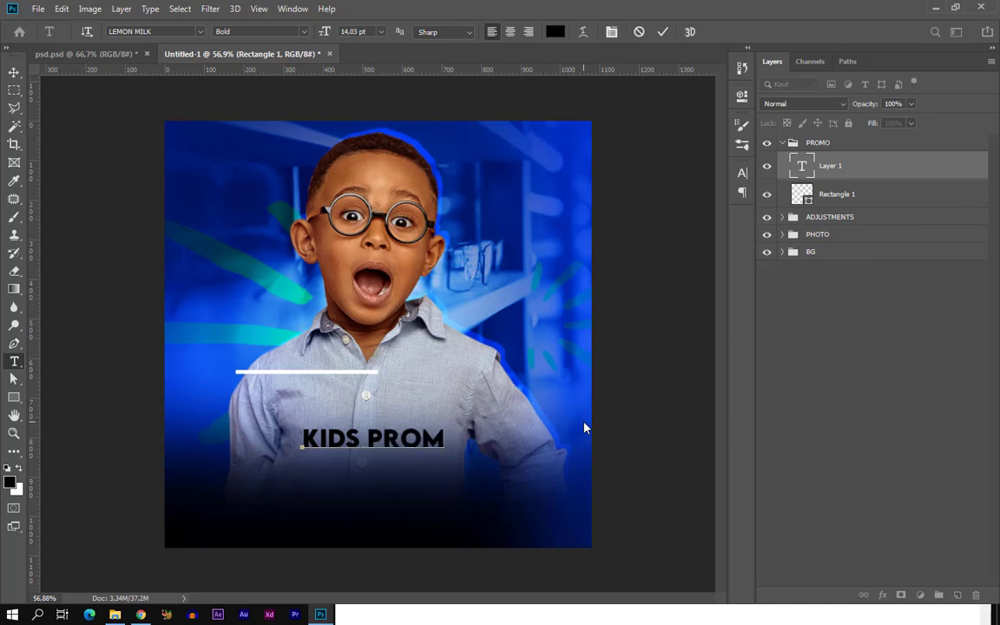
{"action": "type", "text": "O"}
{"action": "key", "text": "ctrl+a"}
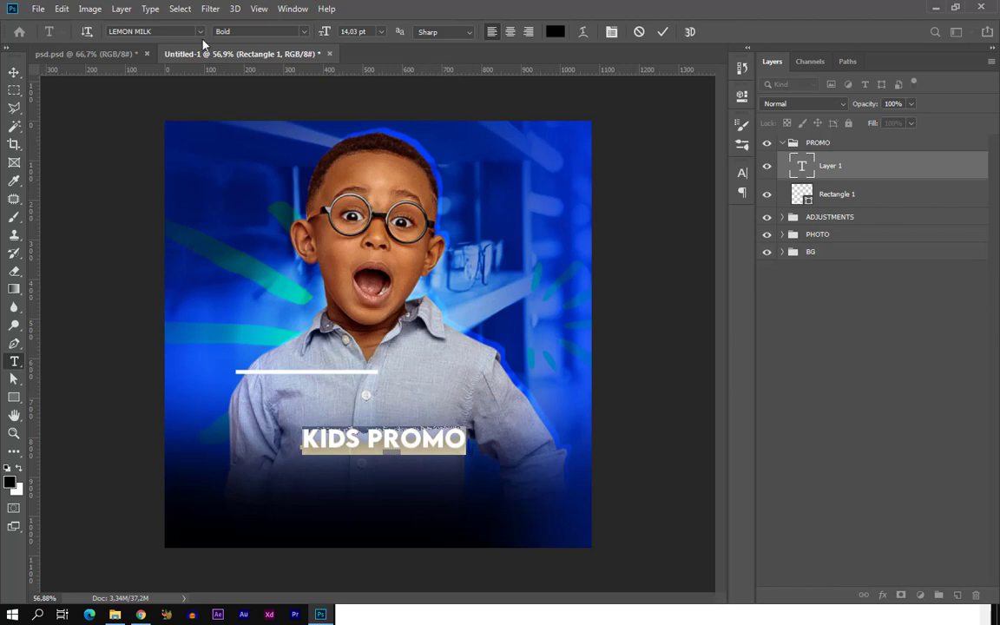
{"action": "left_click", "coordinate": [555, 31]}
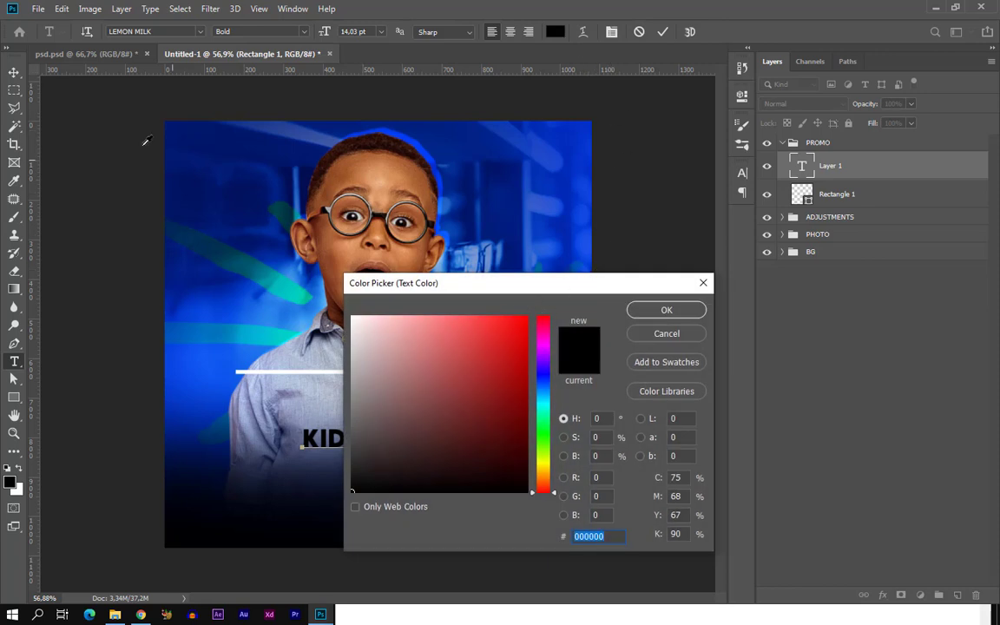
Colour the KIDS PROMO text dark blue #01186f and commit it
{"action": "type", "text": "01186f"}
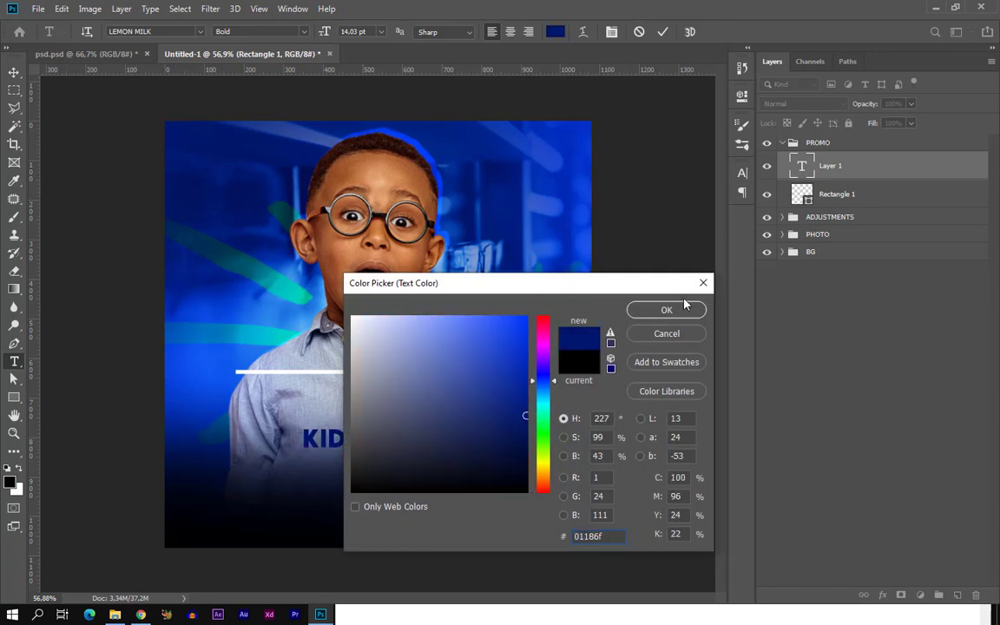
{"action": "left_click", "coordinate": [666, 311]}
{"action": "left_click", "coordinate": [668, 34]}
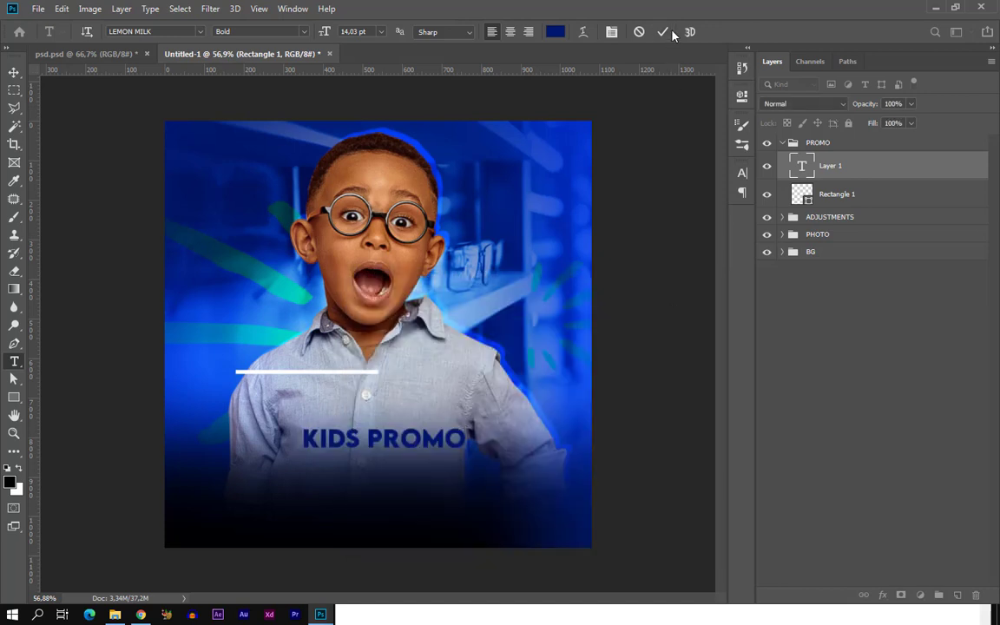
{"action": "left_click", "coordinate": [663, 32]}
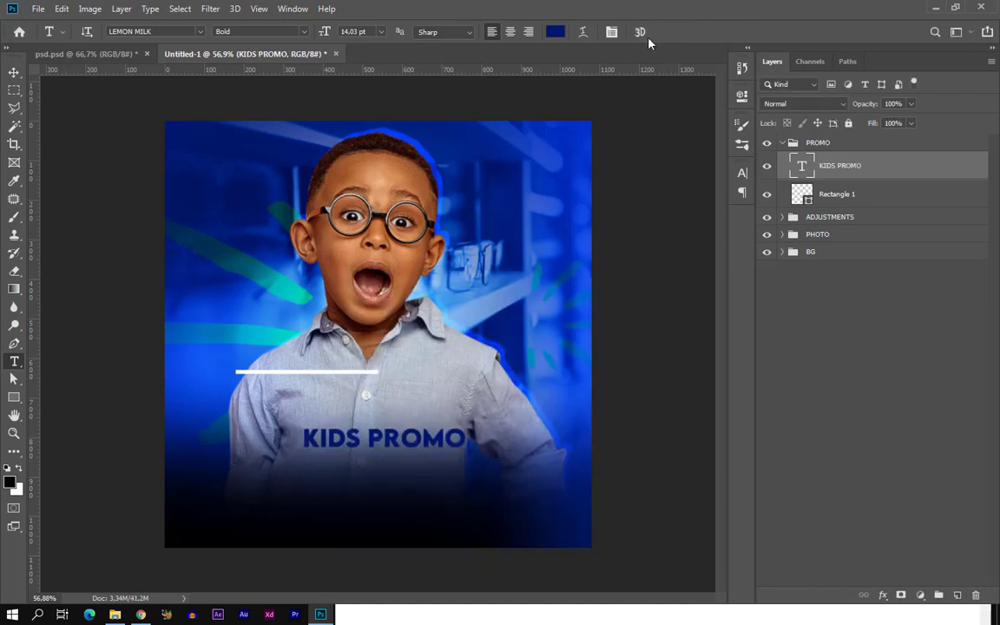
{"action": "left_click", "coordinate": [14, 72]}
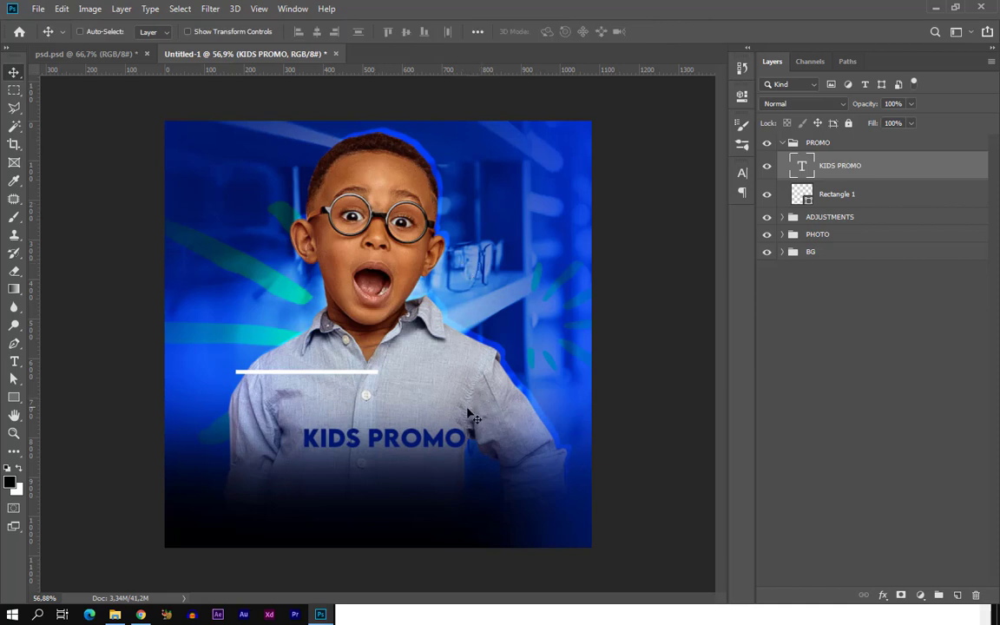
Move KIDS PROMO up beside the white bar and shorten the bar to about 68% width
{"action": "left_click_drag", "start_coordinate": [442, 430], "coordinate": [512, 375]}
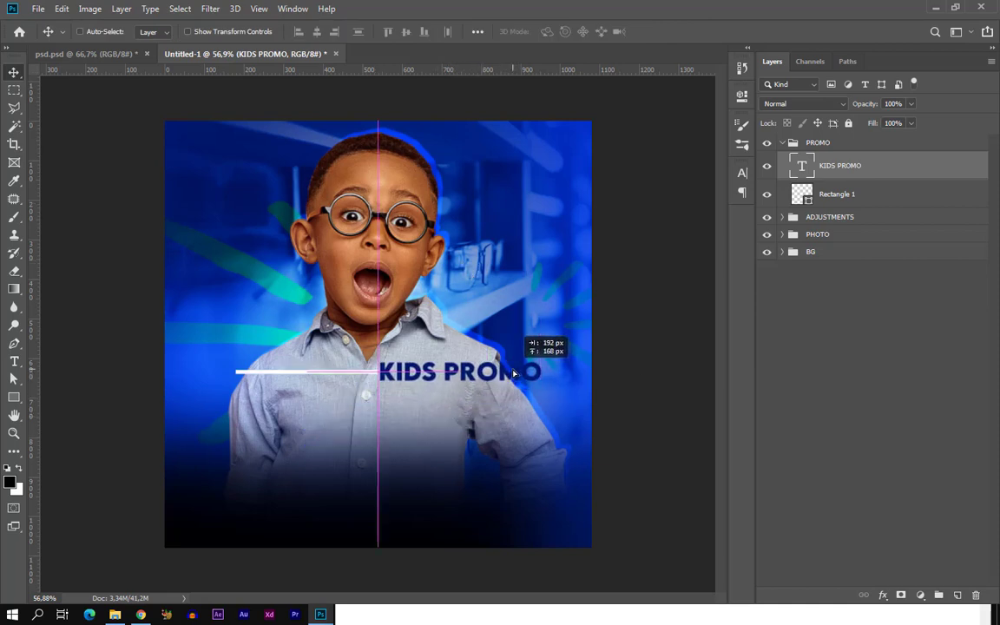
{"action": "key", "text": "ctrl"}
{"action": "left_click", "coordinate": [334, 380], "text": "ctrl"}
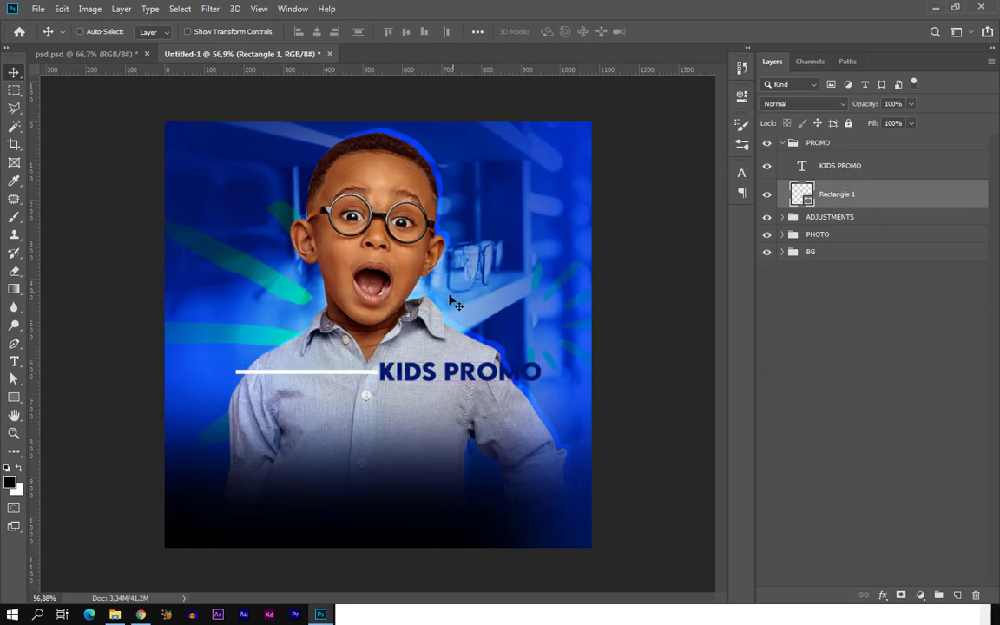
{"action": "key", "text": "ctrl+t"}
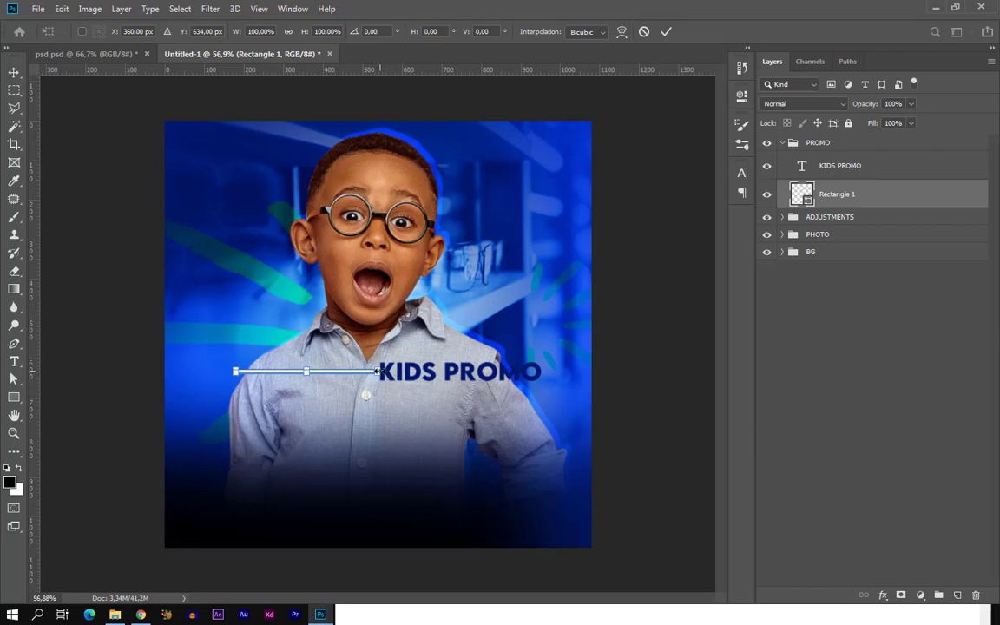
{"action": "left_click_drag", "start_coordinate": [377, 371], "coordinate": [332, 372]}
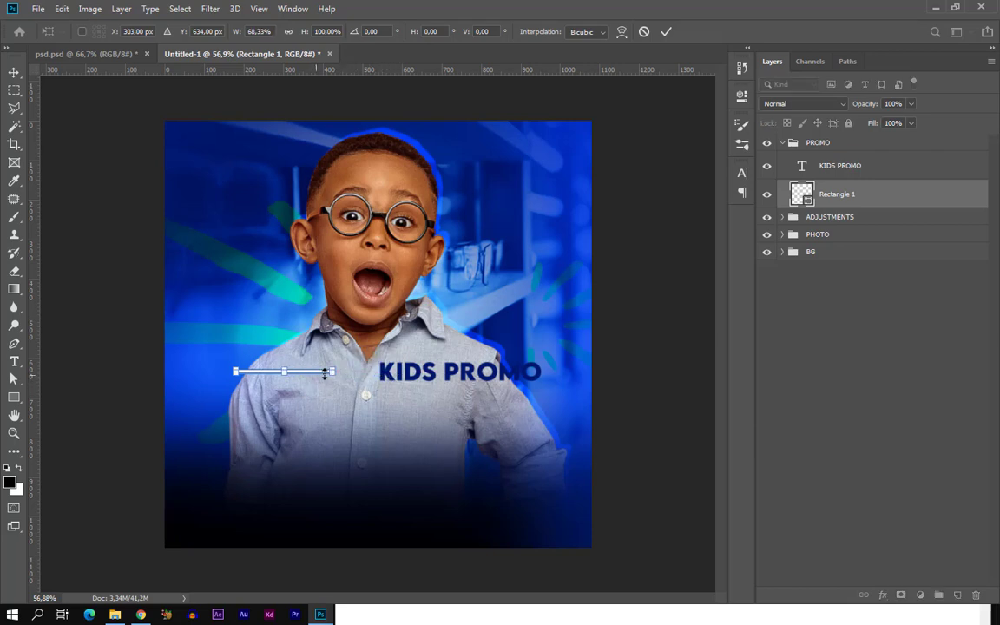
{"action": "left_click", "coordinate": [666, 32]}
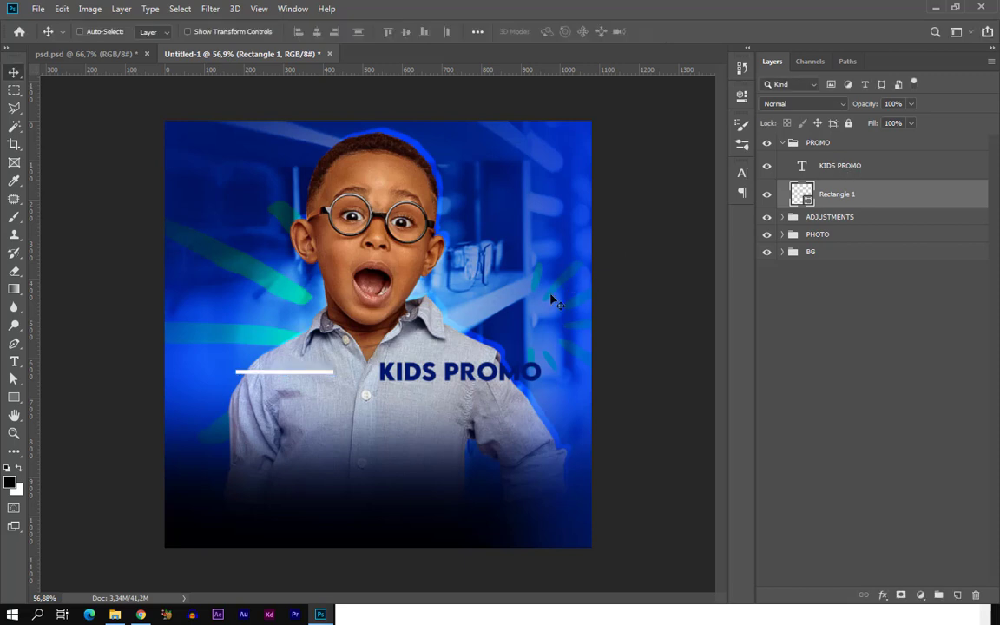
Slide KIDS PROMO left against the bar's end and duplicate it just below
{"action": "left_click", "coordinate": [484, 369]}
{"action": "left_click_drag", "start_coordinate": [475, 366], "coordinate": [440, 370]}
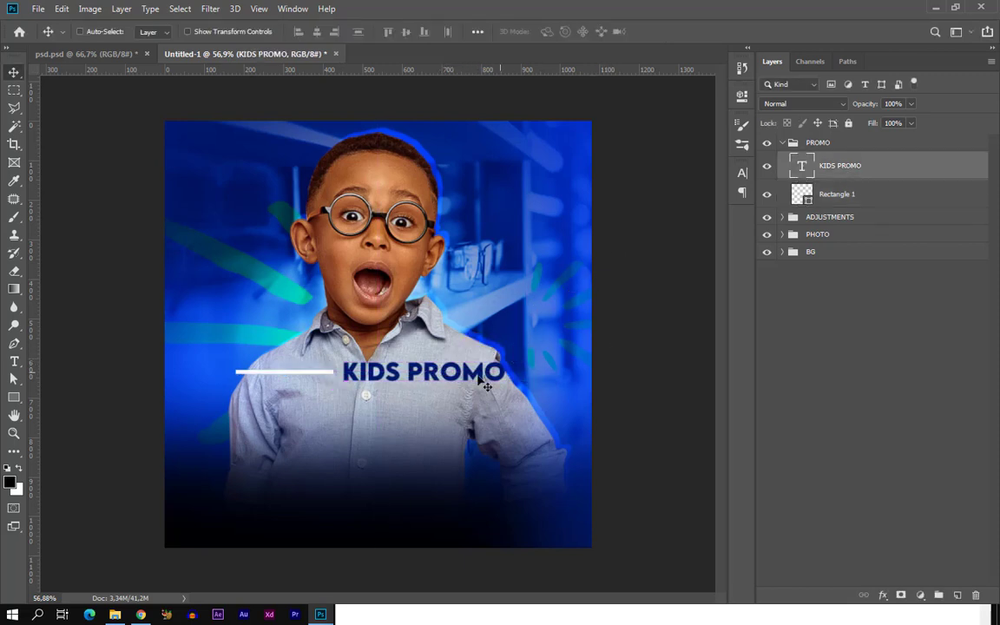
{"action": "left_click_drag", "start_coordinate": [366, 383], "coordinate": [357, 383]}
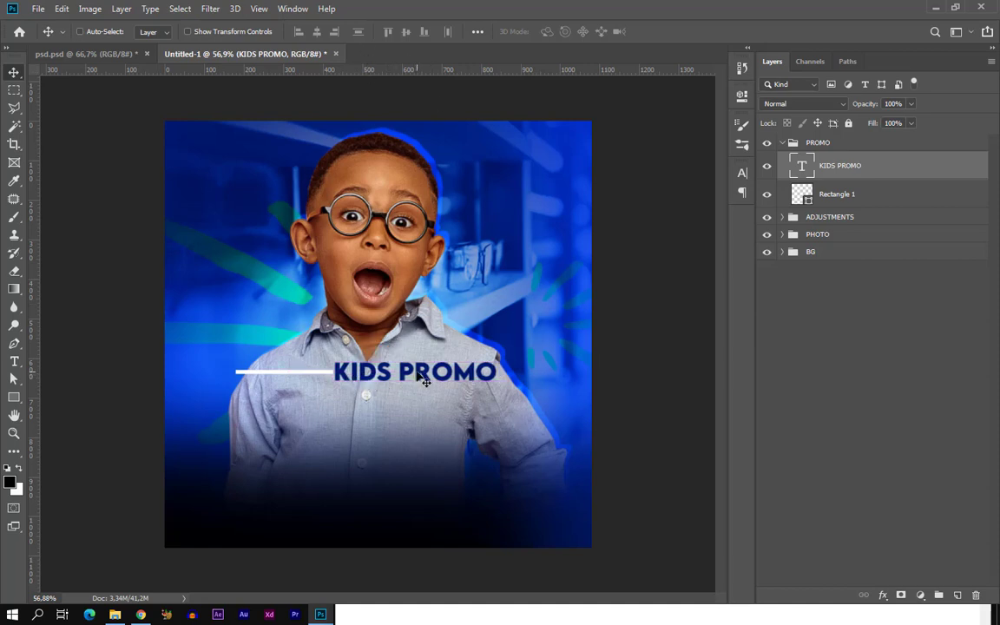
{"action": "left_click_drag", "start_coordinate": [418, 385], "coordinate": [418, 427]}
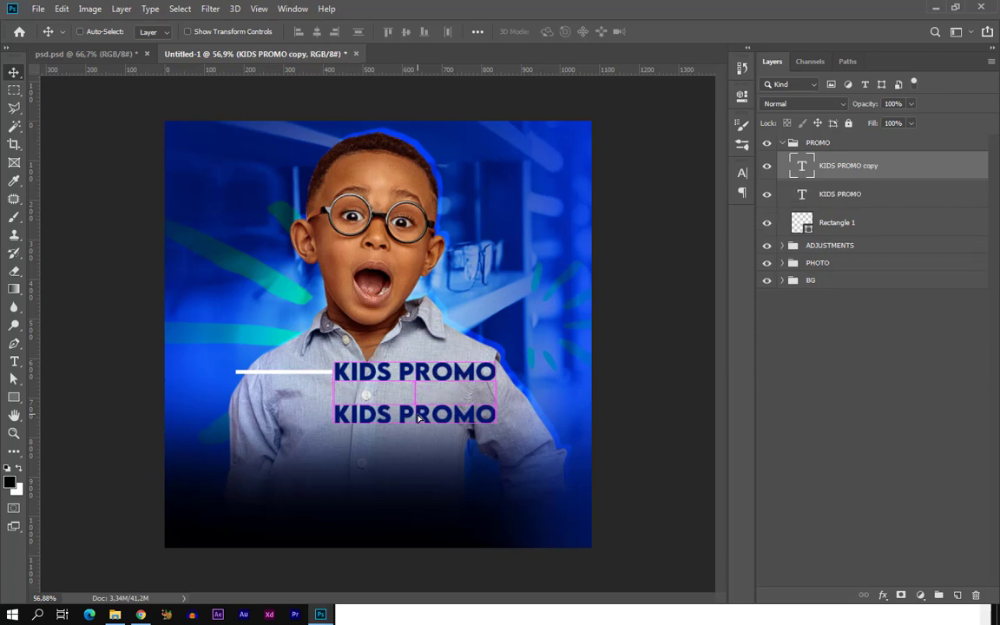
Retype the lower KIDS PROMO copy as SALE and select it for a font change
{"action": "key", "text": "t"}
{"action": "left_click", "coordinate": [419, 407]}
{"action": "key", "text": "ctrl+a"}
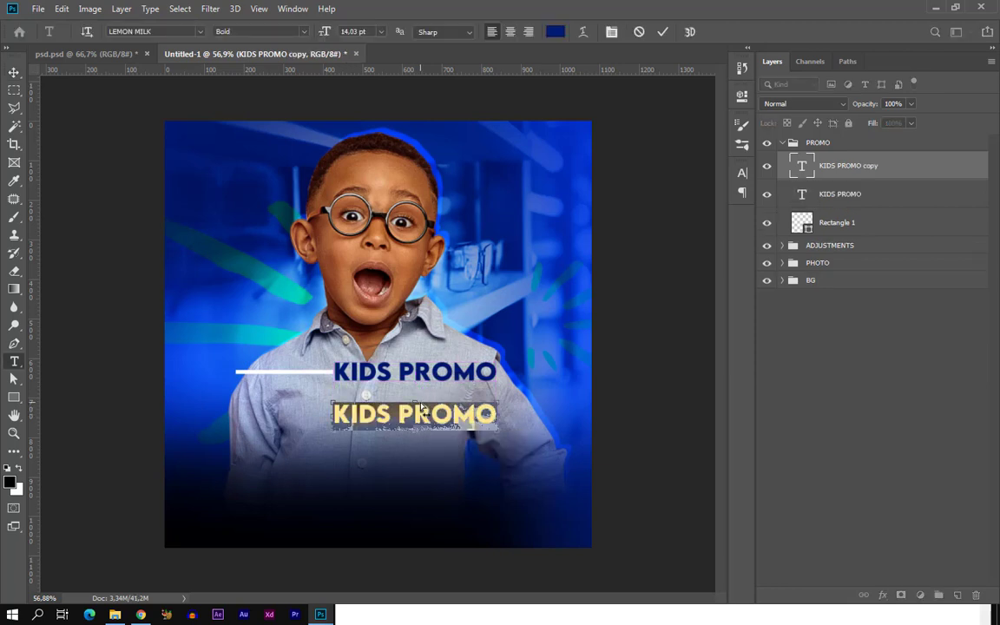
{"action": "type", "text": "SAL"}
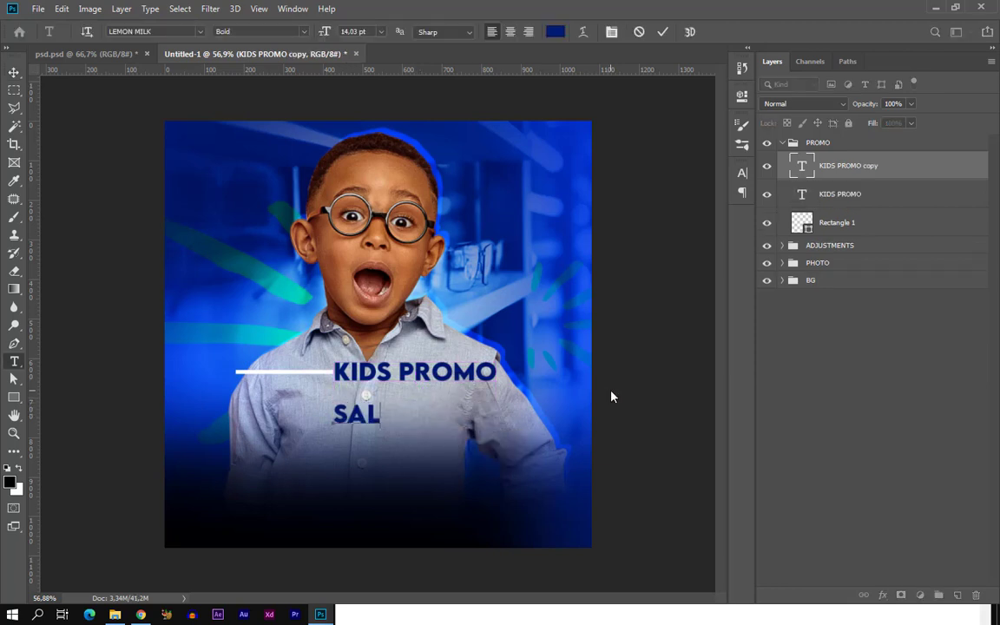
{"action": "type", "text": "E"}
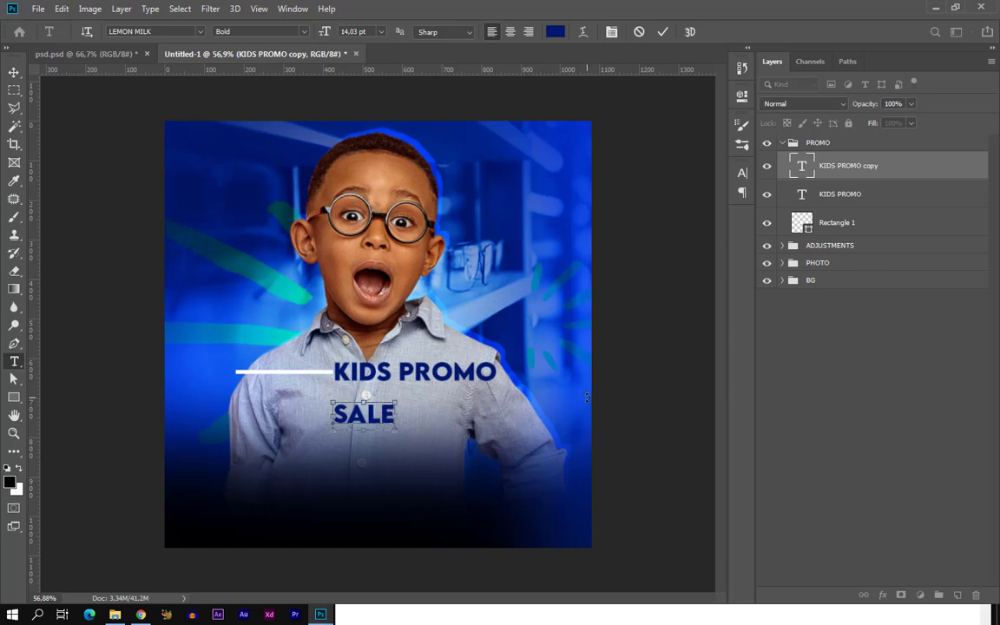
{"action": "key", "text": "ctrl+a"}
{"action": "left_click", "coordinate": [135, 32]}
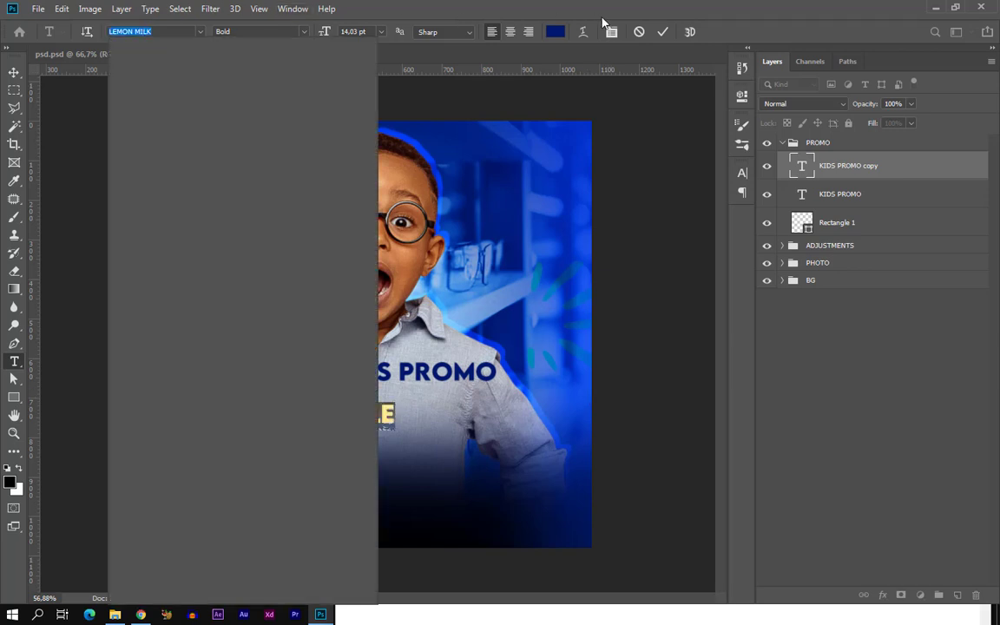
Set the SALE text font to Heavitas Regular
{"action": "type", "text": "heavi"}
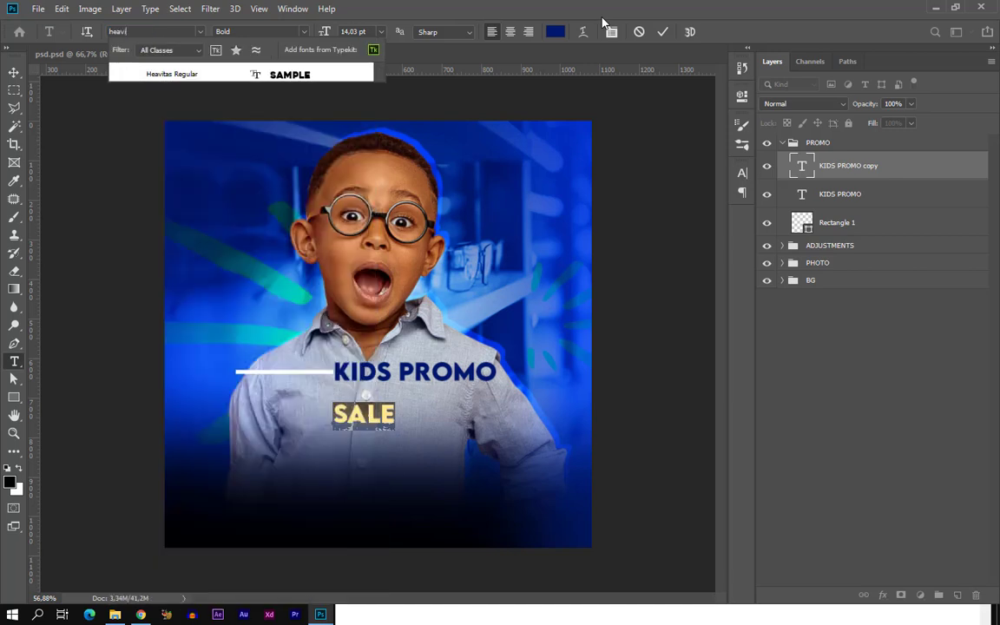
{"action": "key", "text": "Escape"}
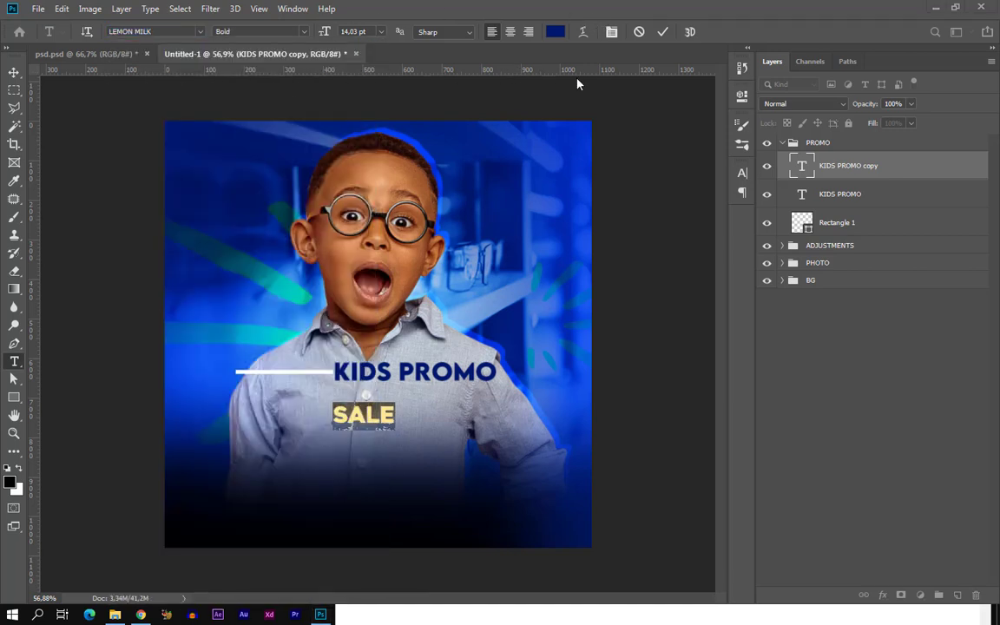
{"action": "left_click", "coordinate": [161, 31]}
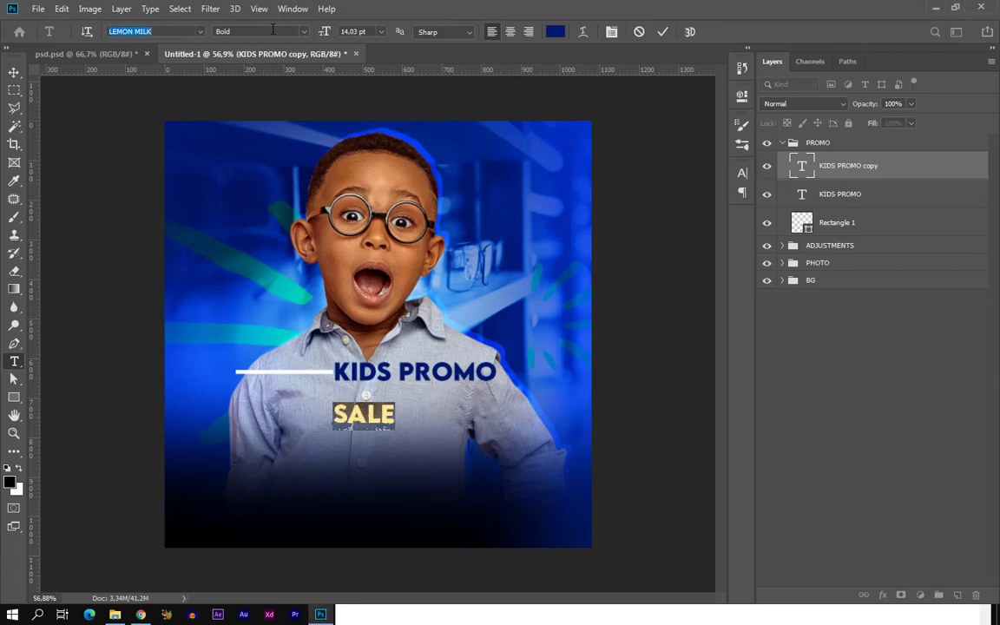
{"action": "type", "text": "h"}
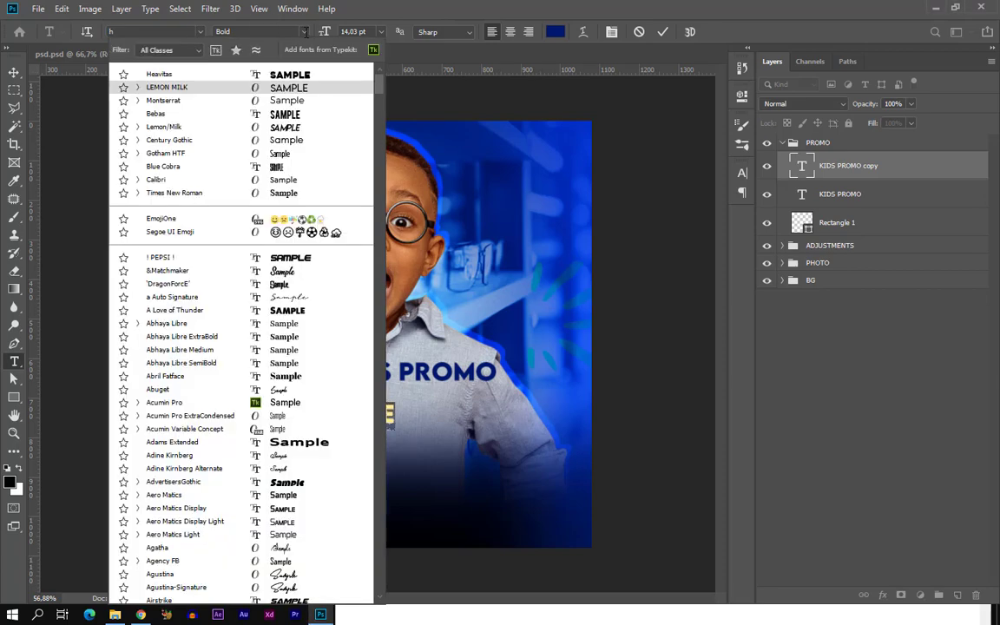
{"action": "type", "text": "eav"}
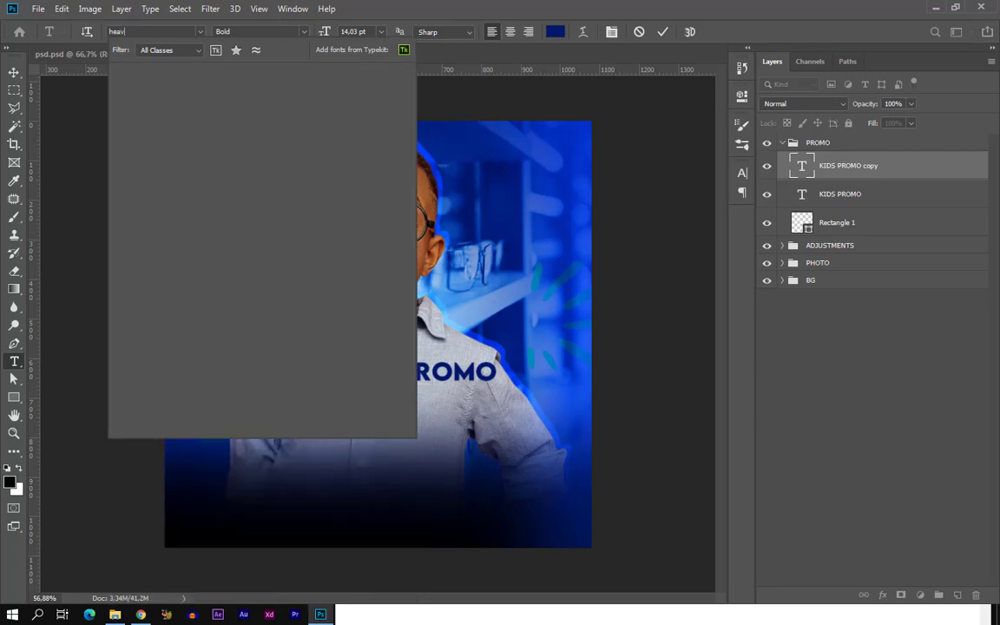
{"action": "type", "text": "it"}
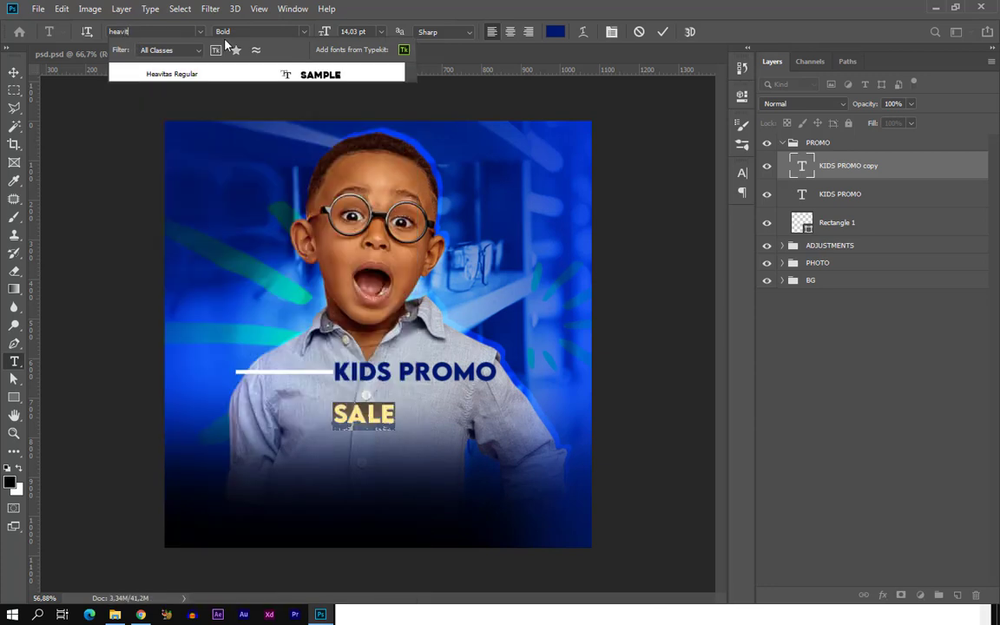
{"action": "left_click", "coordinate": [189, 77]}
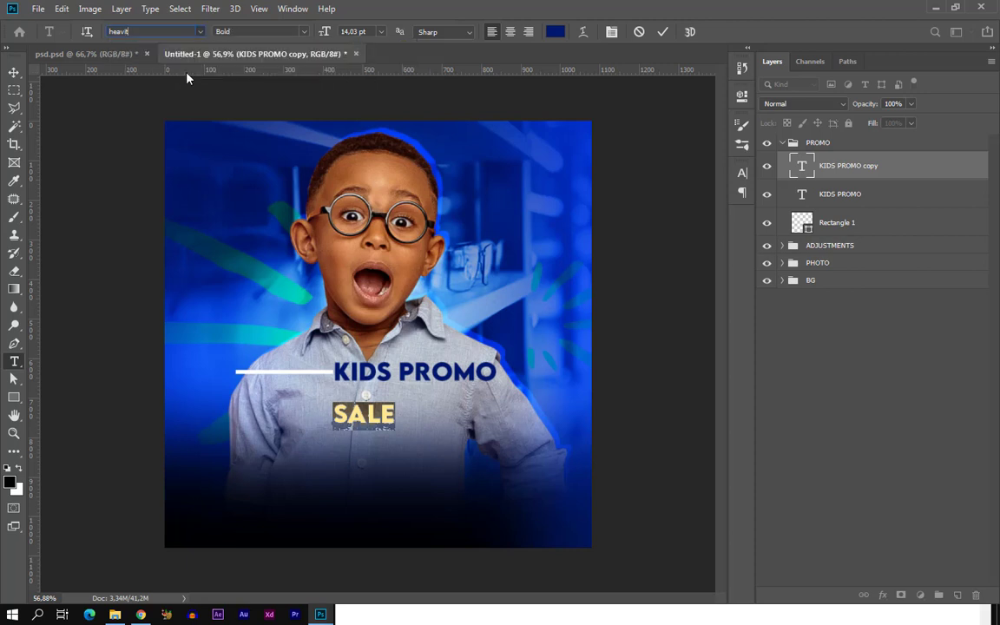
Colour SALE white (ffffff) and commit the text edit
{"action": "left_click", "coordinate": [554, 35]}
{"action": "type", "text": "ffffff"}
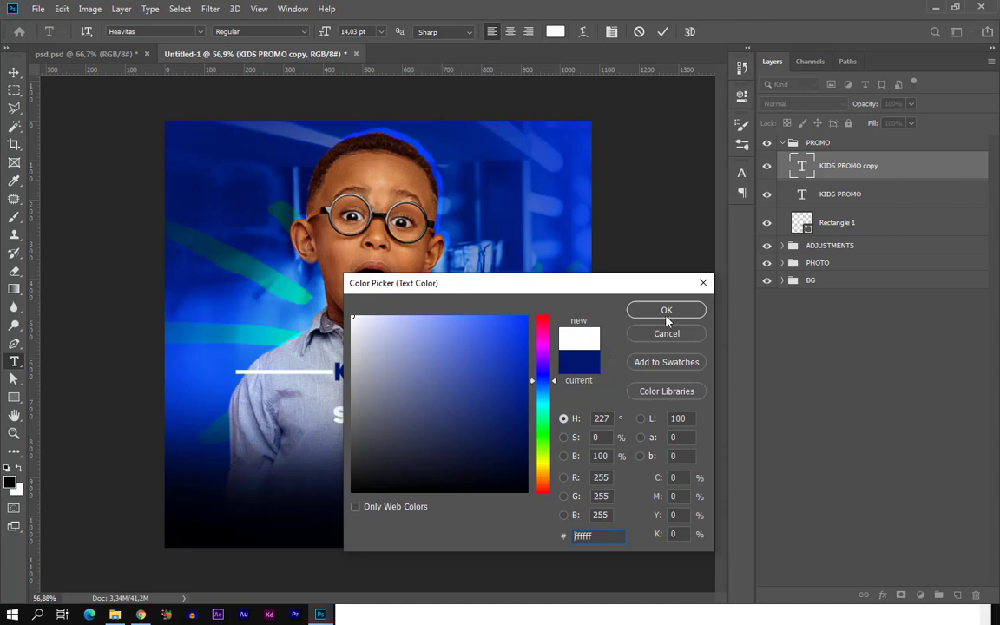
{"action": "left_click", "coordinate": [666, 310]}
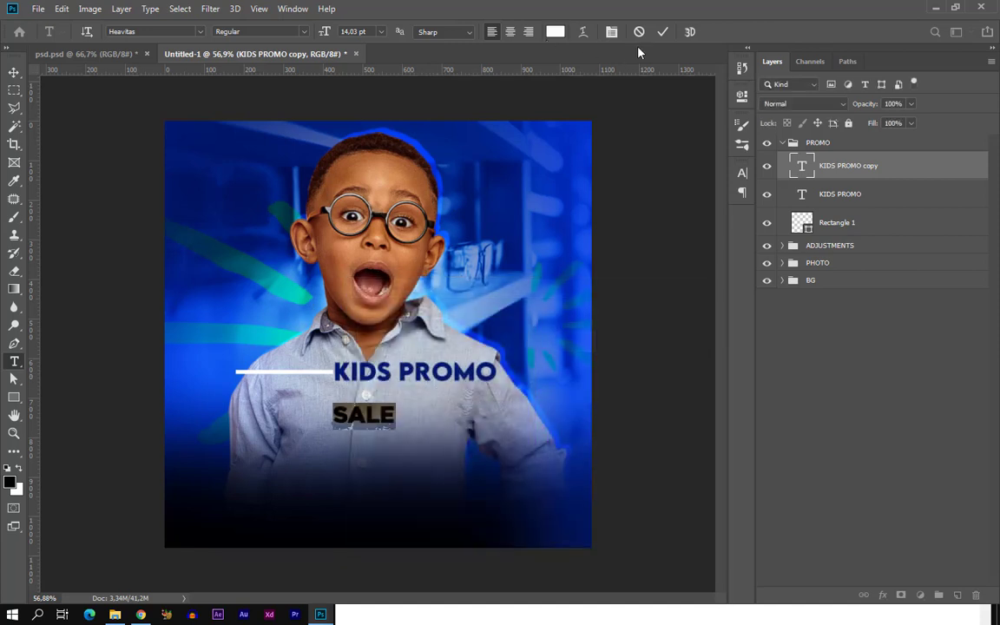
{"action": "left_click", "coordinate": [662, 32]}
Scale SALE up to about 346% and place it directly beneath KIDS PROMO
{"action": "key", "text": "ctrl+t"}
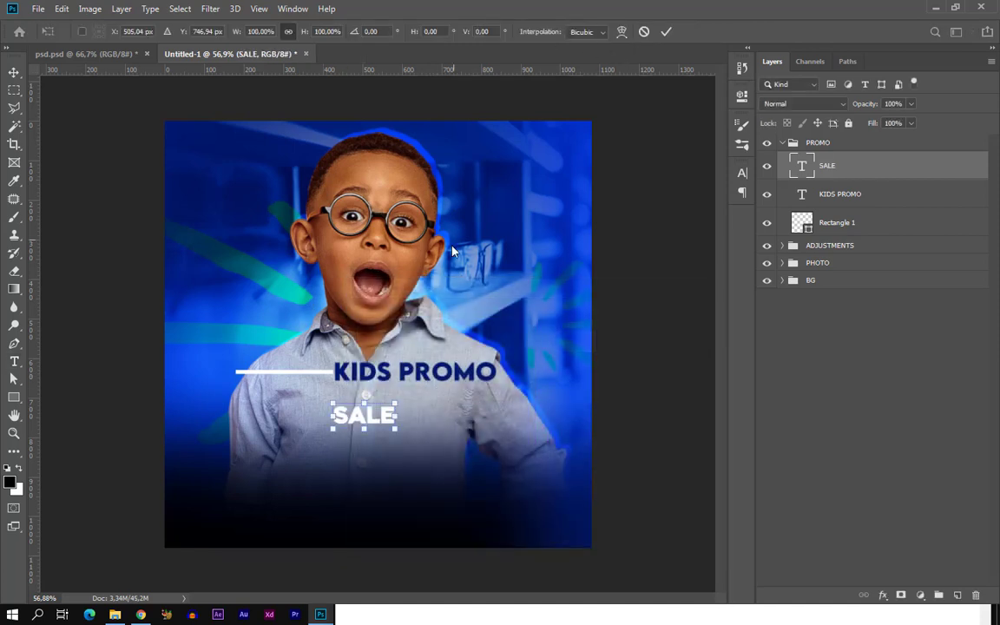
{"action": "left_click_drag", "start_coordinate": [392, 405], "coordinate": [548, 339]}
{"action": "left_click_drag", "start_coordinate": [469, 373], "coordinate": [410, 420]}
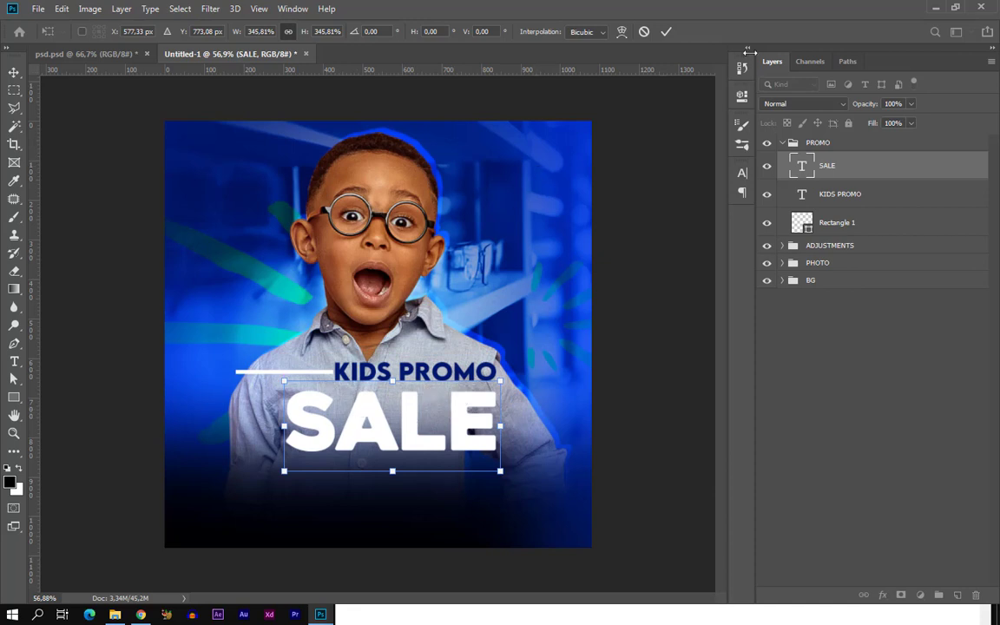
{"action": "left_click", "coordinate": [666, 31]}
{"action": "key", "text": "t"}
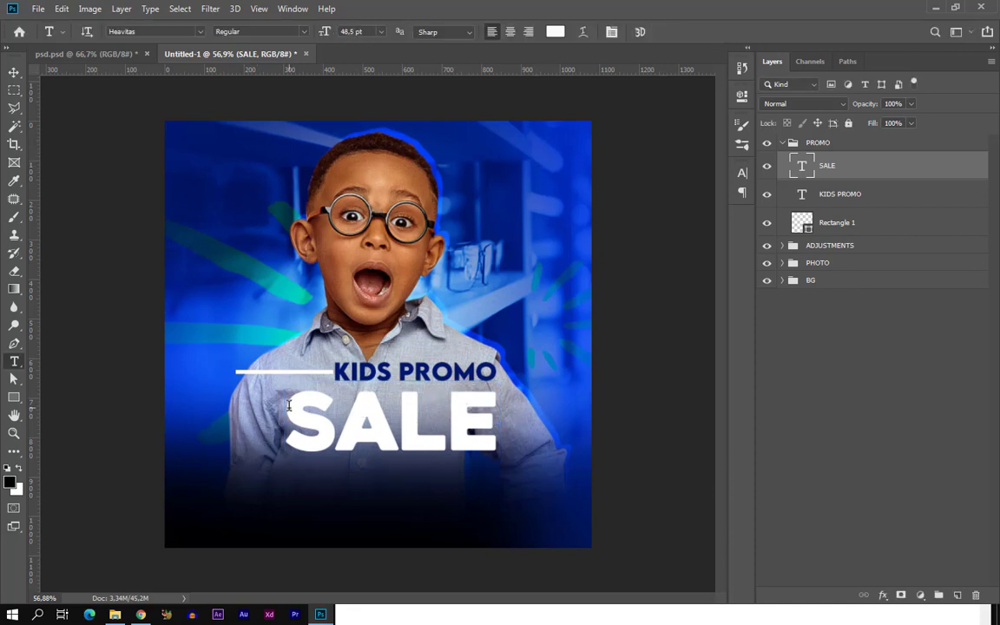
{"action": "left_click", "coordinate": [14, 72]}
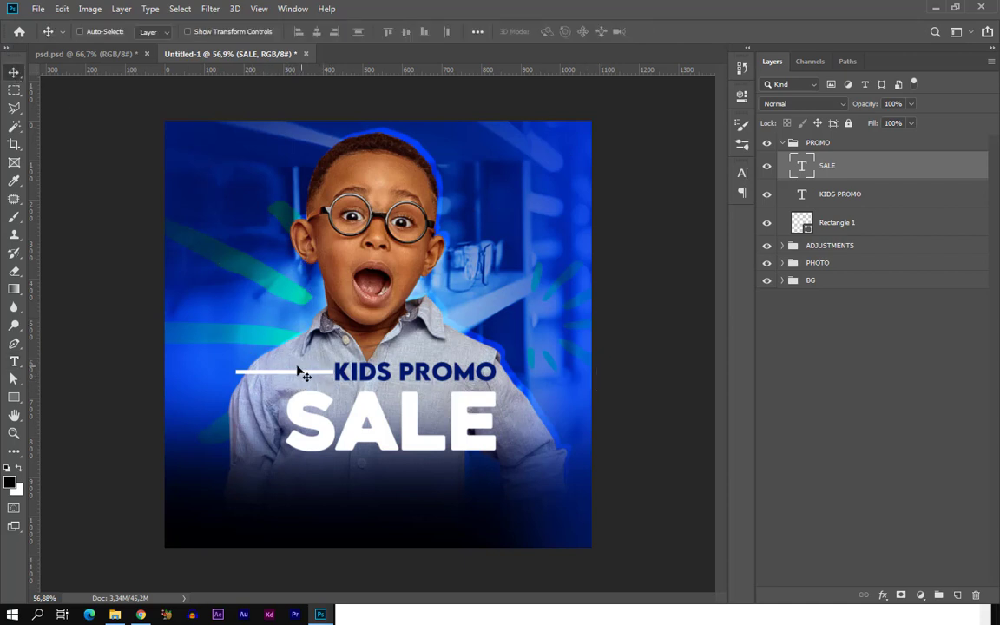
Shorten the Rectangle 1 white line from its left end
{"action": "left_click", "coordinate": [293, 373], "text": "ctrl"}
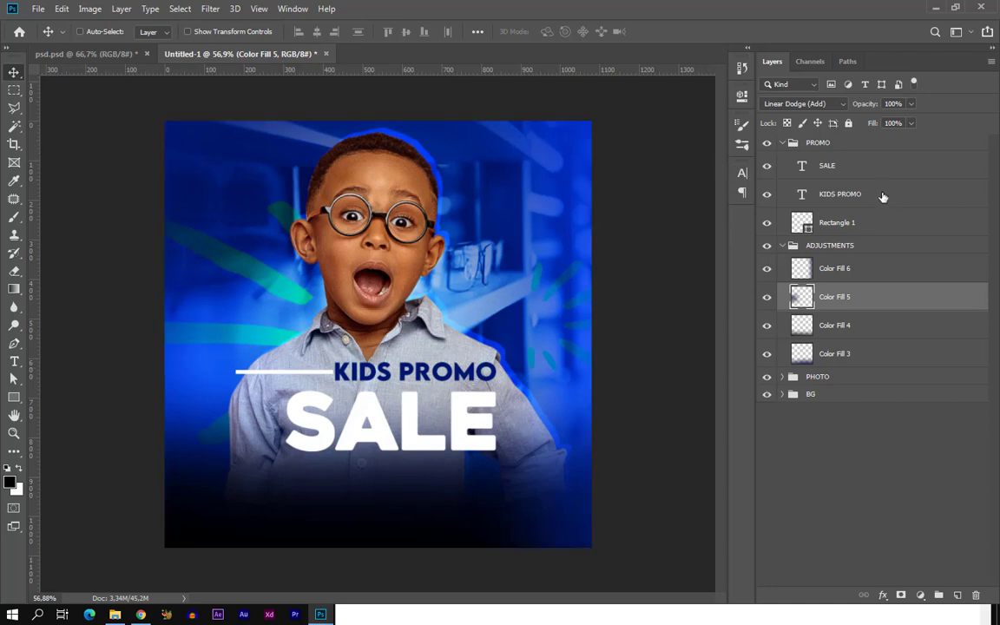
{"action": "left_click", "coordinate": [837, 224]}
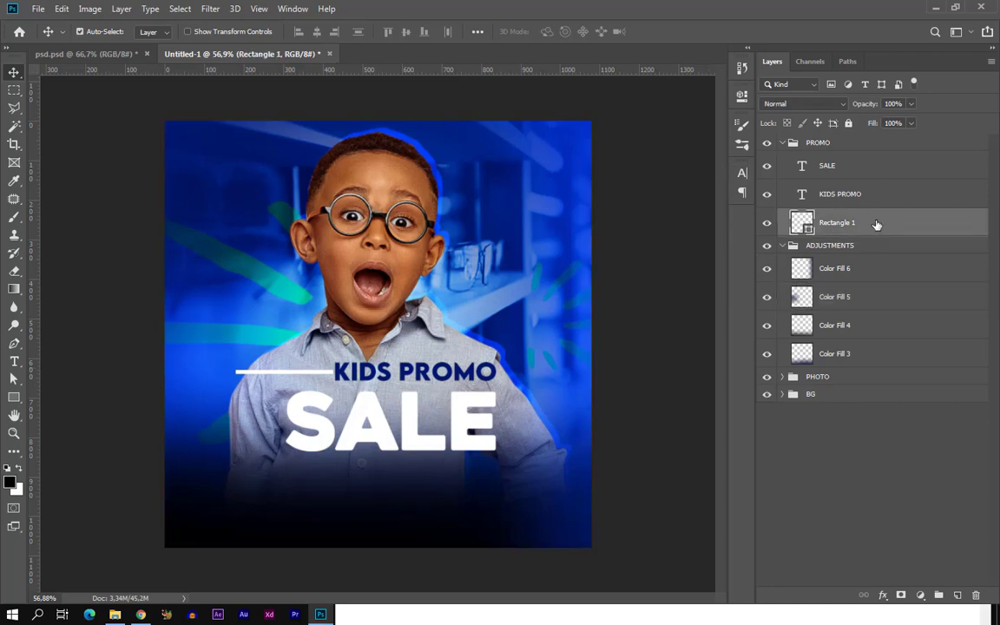
{"action": "key", "text": "ctrl+t"}
{"action": "scroll", "coordinate": [265, 375], "scroll_direction": "up", "scroll_amount": 5}
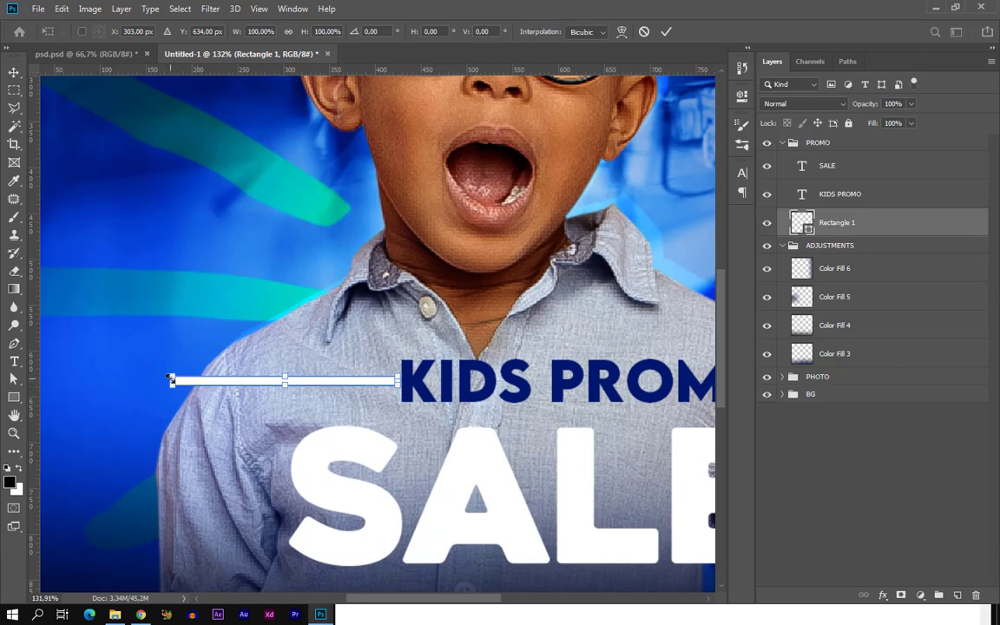
{"action": "left_click_drag", "start_coordinate": [171, 380], "coordinate": [248, 380]}
{"action": "left_click", "coordinate": [667, 32]}
{"action": "scroll", "coordinate": [563, 301], "scroll_direction": "down", "scroll_amount": 5}
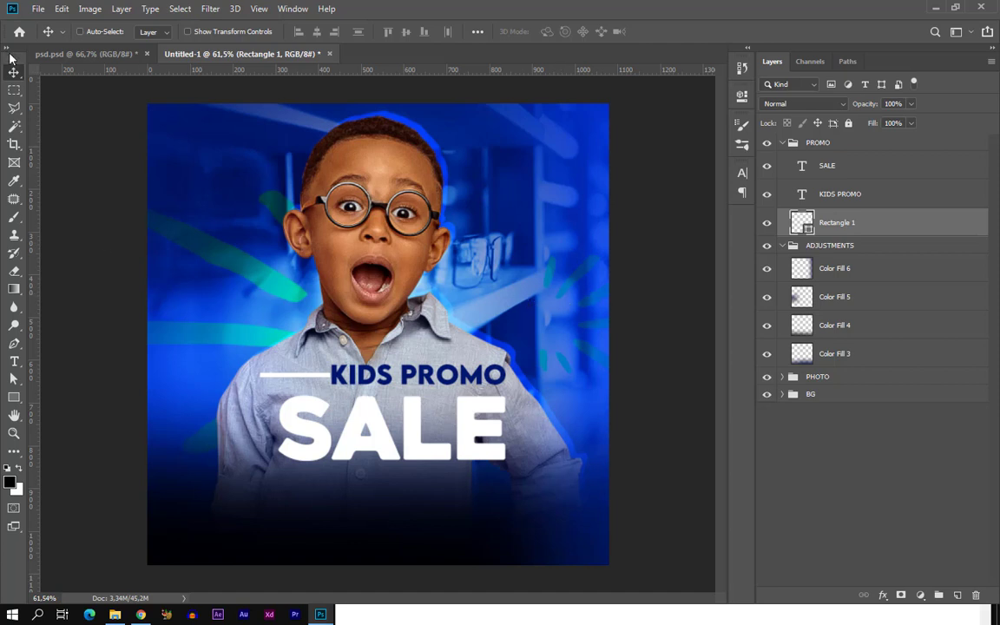
Enlarge SALE slightly to about 109% so it lines up with the white bar
{"action": "left_click", "coordinate": [266, 418], "text": "ctrl"}
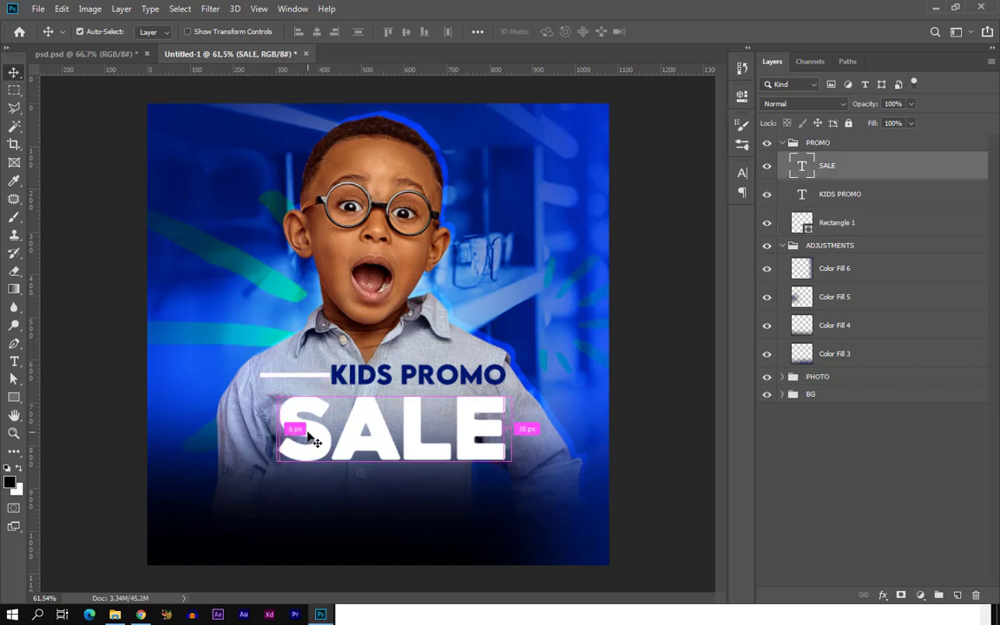
{"action": "key", "text": "ctrl+t"}
{"action": "left_click_drag", "start_coordinate": [276, 384], "coordinate": [256, 376]}
{"action": "left_click", "coordinate": [667, 35]}
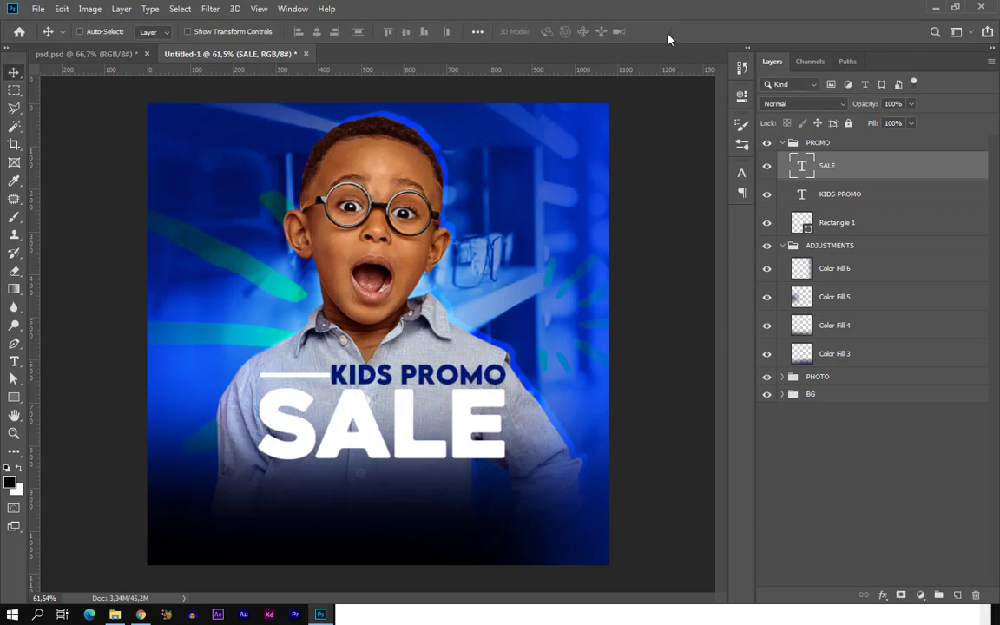
{"action": "scroll", "coordinate": [325, 380], "scroll_direction": "up", "scroll_amount": 2}
{"action": "left_click", "coordinate": [305, 380], "text": "ctrl"}
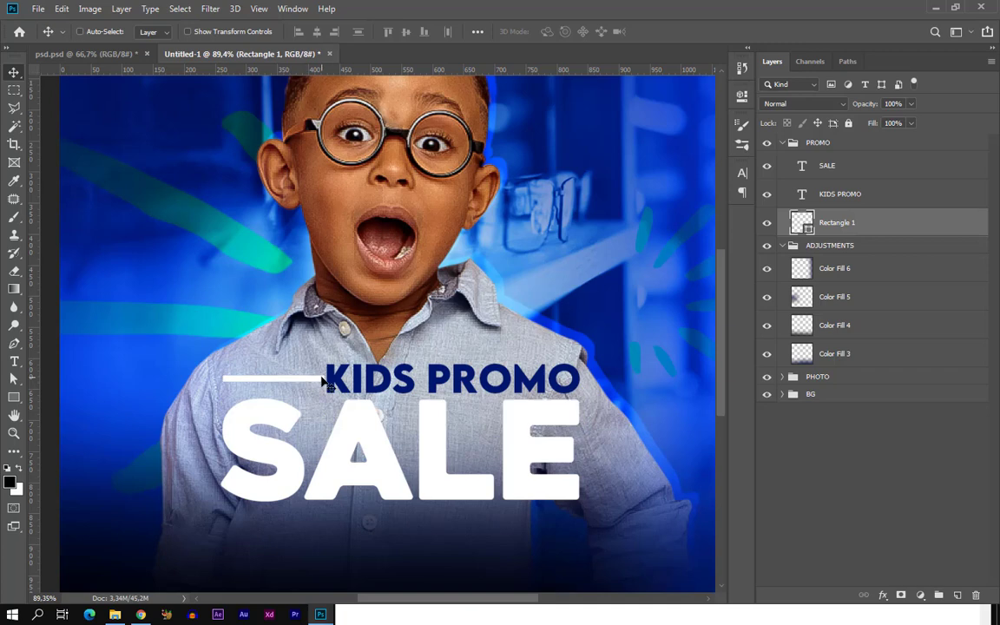
{"action": "left_click", "coordinate": [338, 382], "text": "ctrl"}
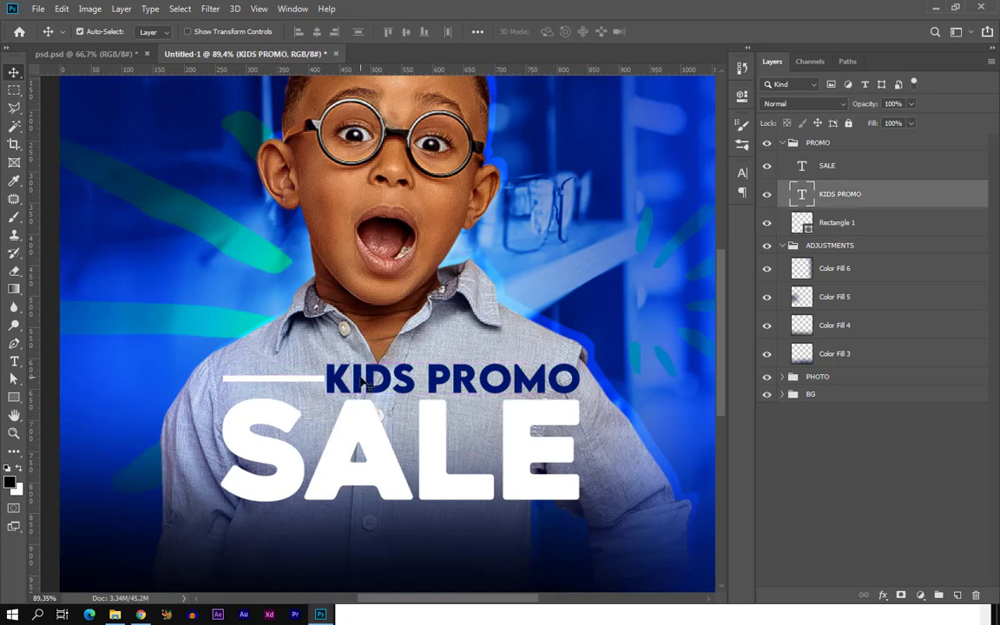
Shrink KIDS PROMO to about 87% and shift it into its new position
{"action": "key", "text": "ctrl+t"}
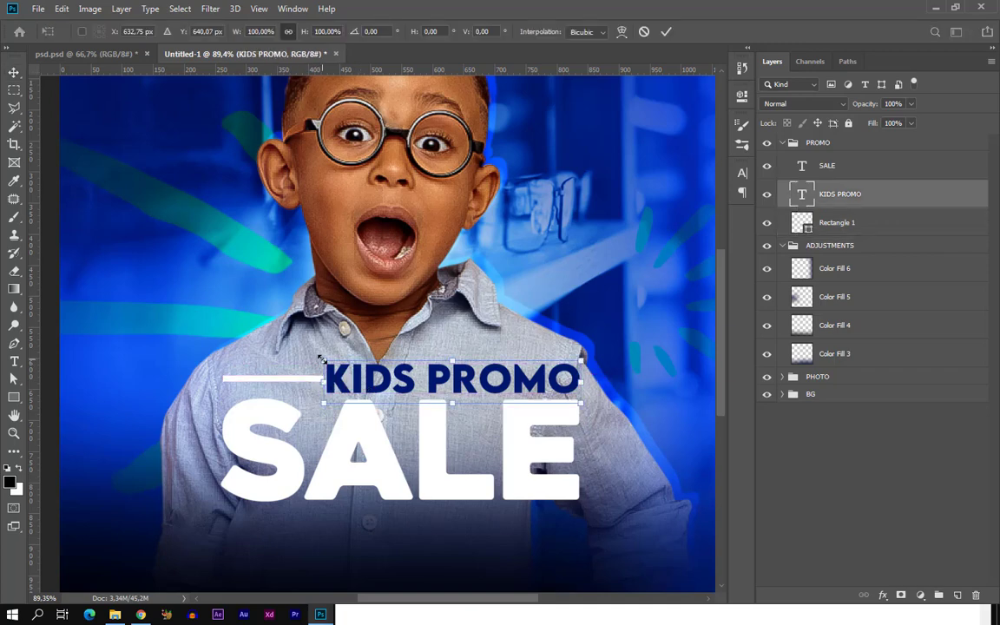
{"action": "left_click_drag", "start_coordinate": [321, 359], "coordinate": [354, 364]}
{"action": "left_click_drag", "start_coordinate": [430, 381], "coordinate": [432, 375]}
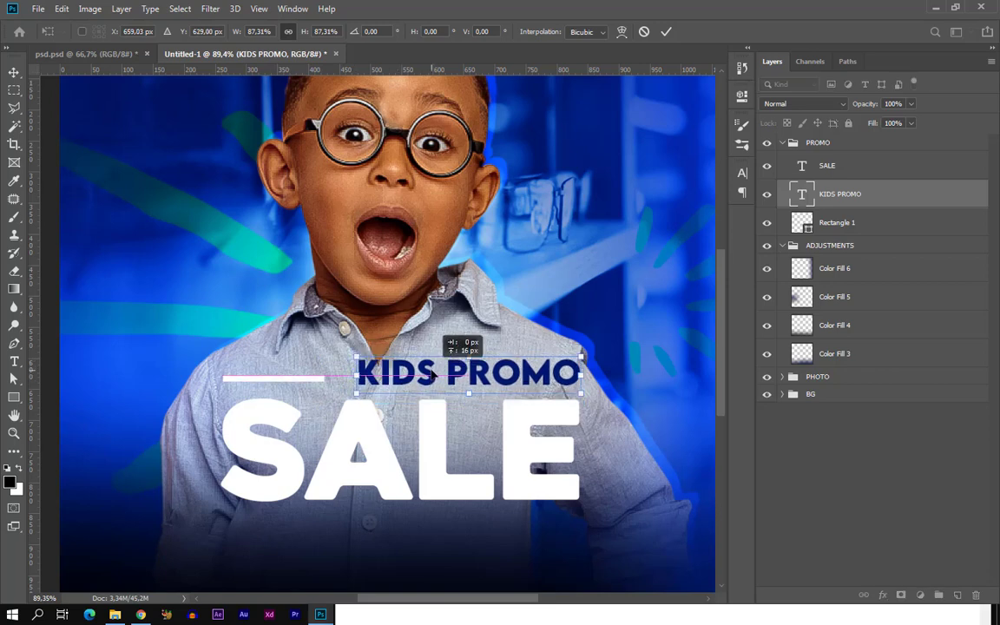
{"action": "left_click", "coordinate": [666, 32]}
Raise the white line slightly and lengthen it rightward to meet KIDS PROMO
{"action": "left_click", "coordinate": [308, 380], "text": "ctrl"}
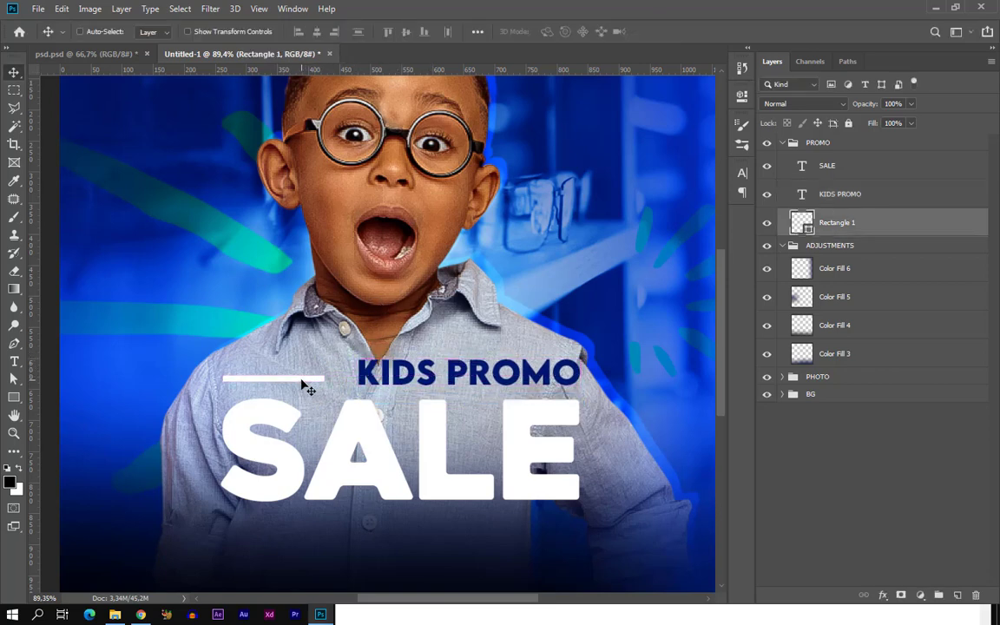
{"action": "left_click_drag", "start_coordinate": [302, 383], "coordinate": [323, 379]}
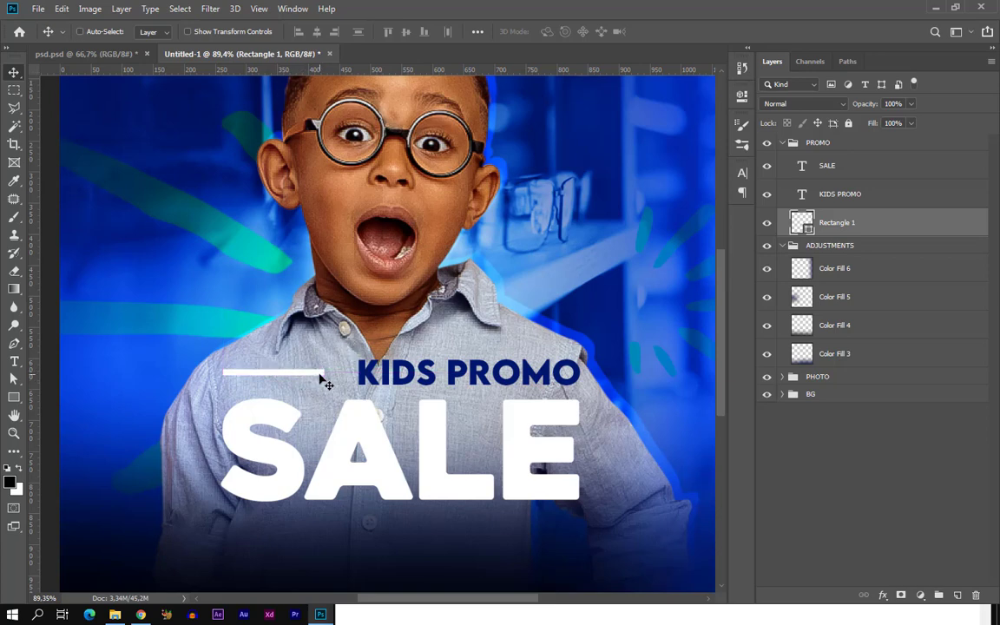
{"action": "key", "text": "ctrl+t"}
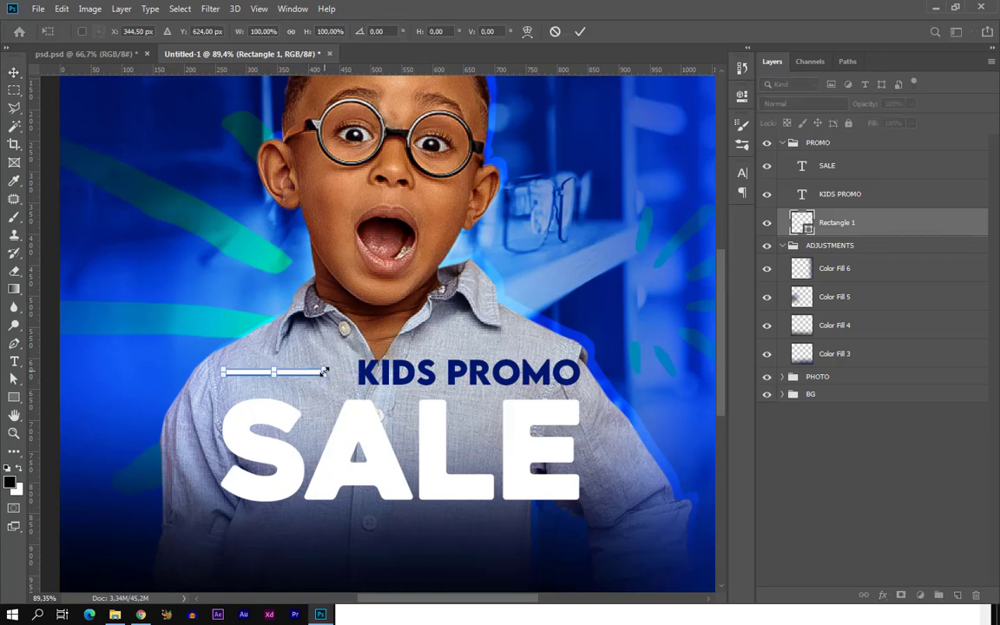
{"action": "left_click_drag", "start_coordinate": [326, 373], "coordinate": [346, 372]}
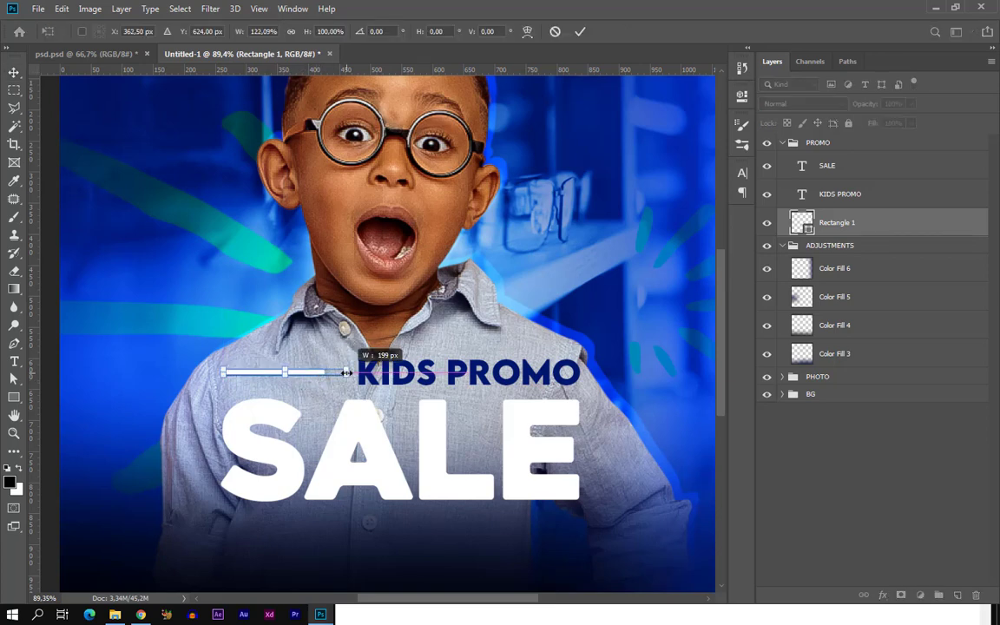
{"action": "left_click", "coordinate": [580, 32]}
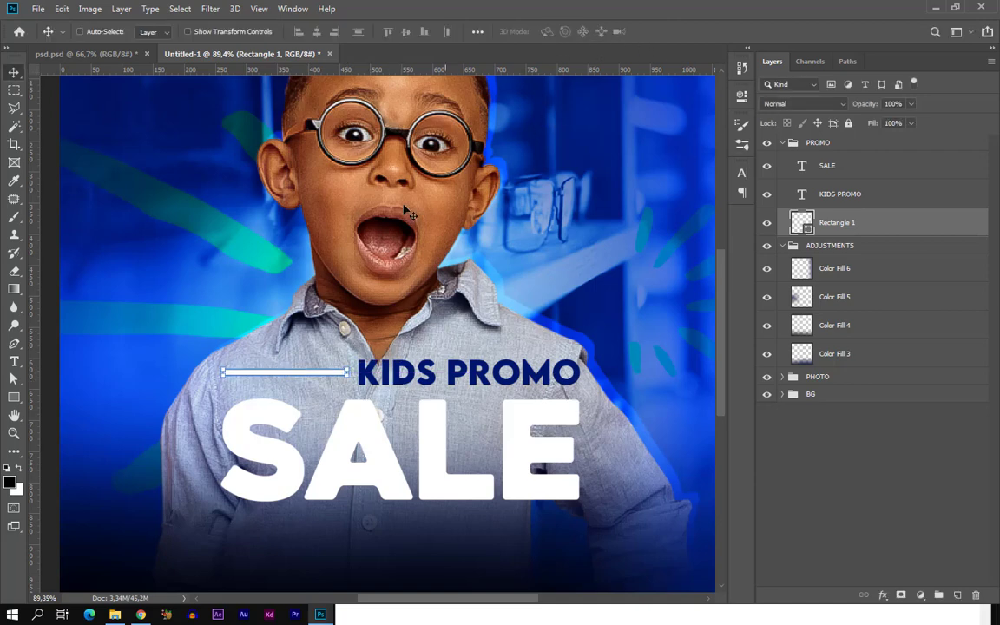
{"action": "left_click", "coordinate": [13, 90]}
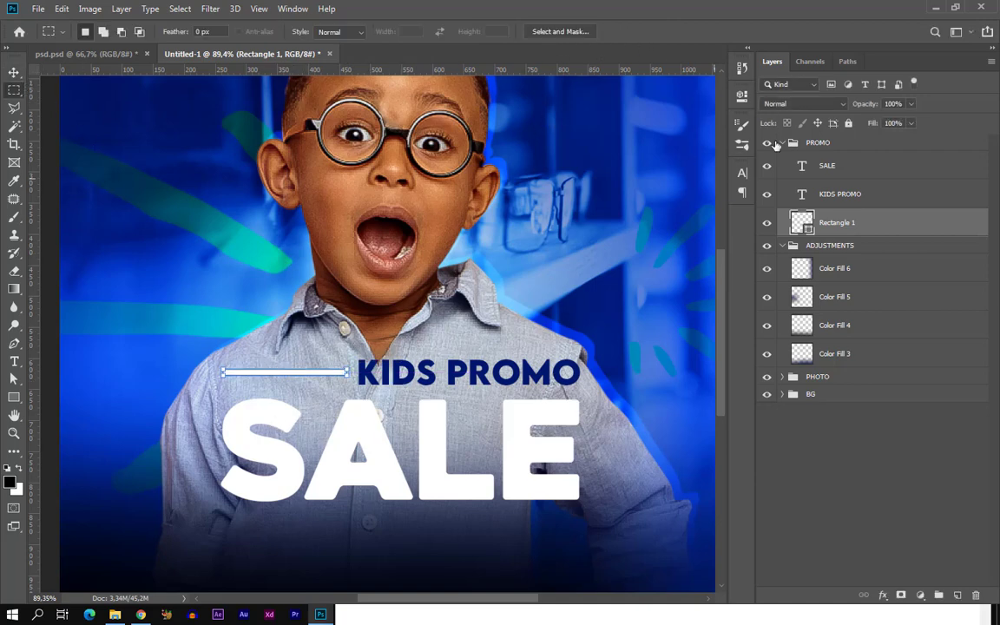
{"action": "left_click", "coordinate": [14, 73]}
Duplicate the white line below SALE and stretch the copy about 289% to span SALE
{"action": "left_click_drag", "start_coordinate": [328, 375], "coordinate": [580, 510]}
{"action": "key", "text": "ctrl+t"}
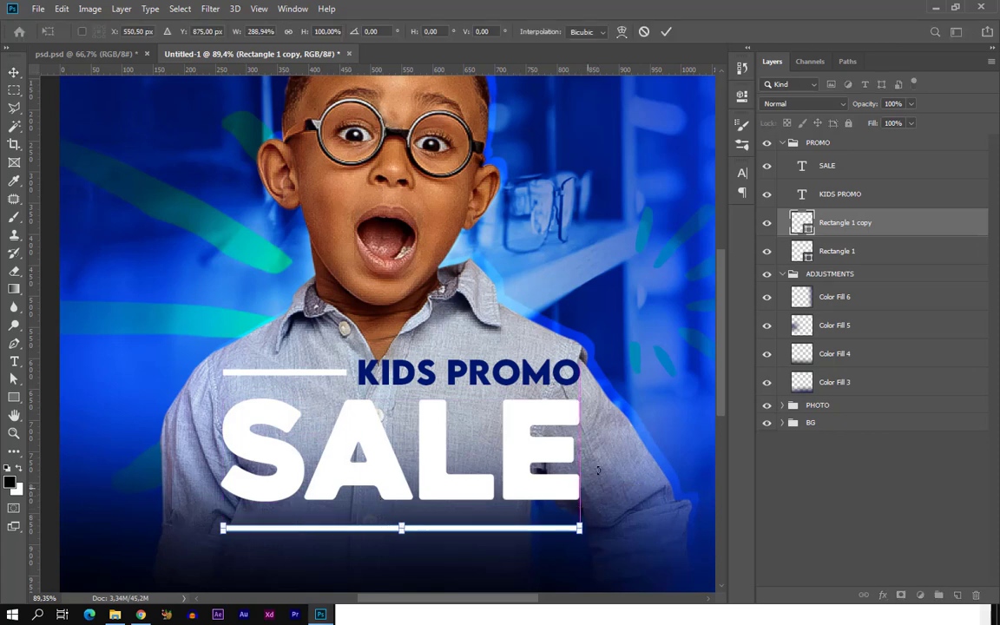
{"action": "left_click", "coordinate": [667, 32]}
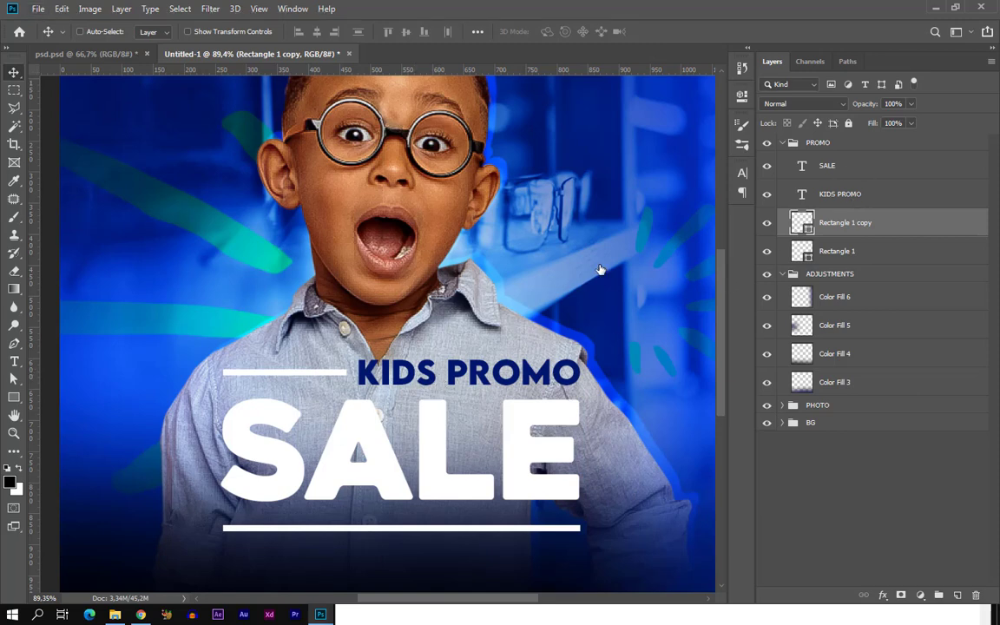
{"action": "left_click", "coordinate": [415, 374], "text": "ctrl"}
Duplicate KIDS PROMO below the lower white line and colour the copy white
{"action": "left_click_drag", "start_coordinate": [427, 375], "coordinate": [269, 542]}
{"action": "double_click", "coordinate": [269, 543]}
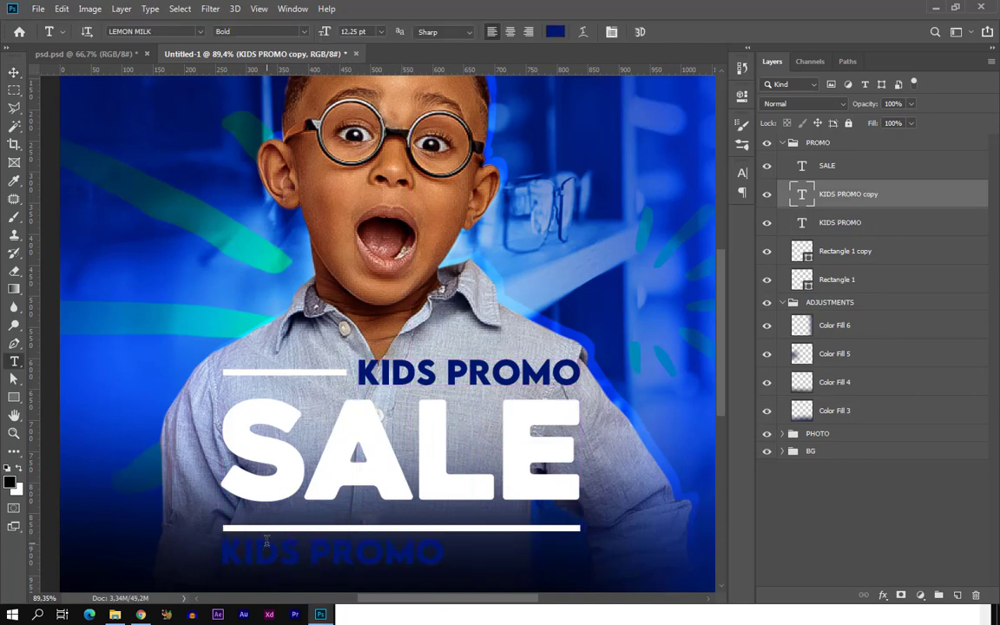
{"action": "left_click", "coordinate": [555, 32]}
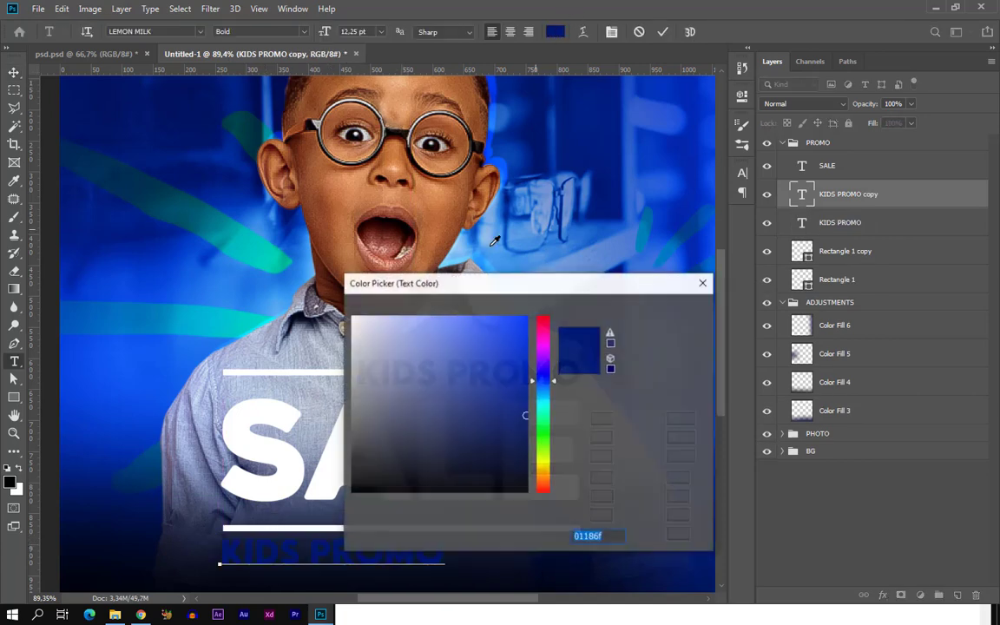
{"action": "left_click_drag", "start_coordinate": [395, 340], "coordinate": [382, 286]}
{"action": "left_click", "coordinate": [665, 310]}
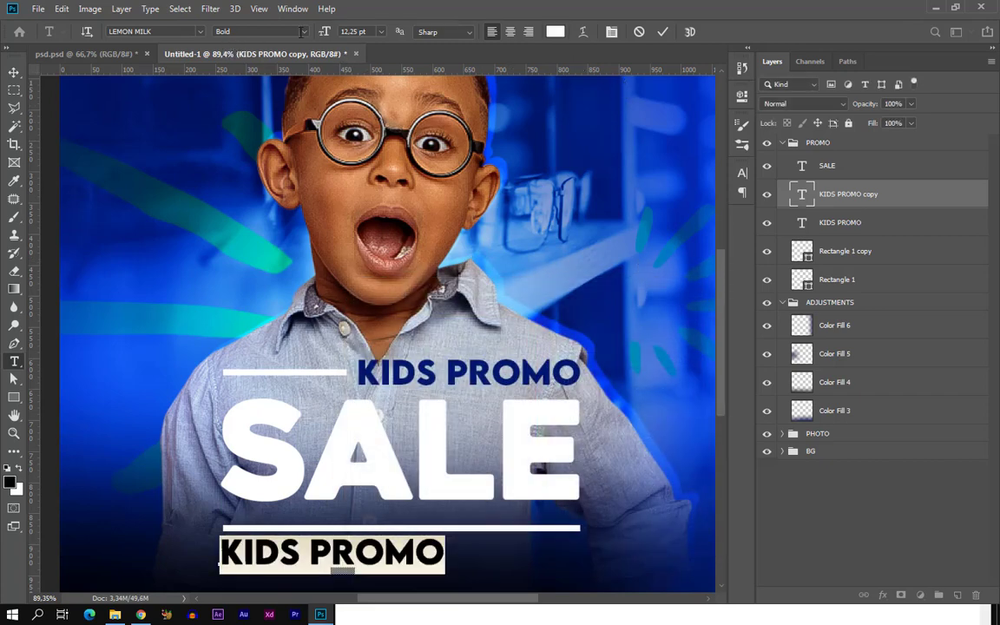
Set the copied text to LEMON MILK Regular at 9.25 pt
{"action": "left_click", "coordinate": [302, 33]}
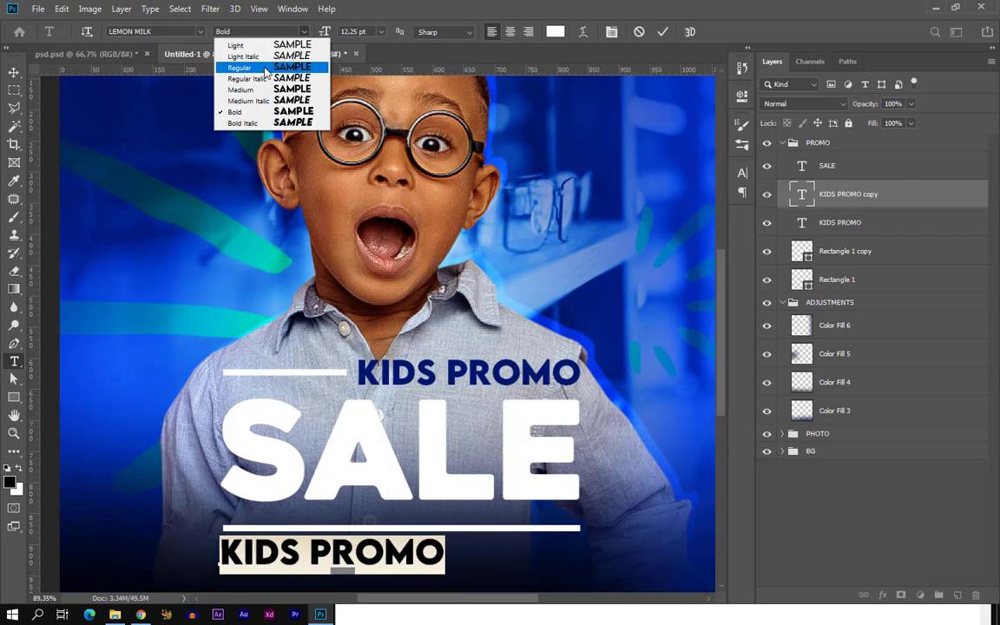
{"action": "left_click", "coordinate": [240, 68]}
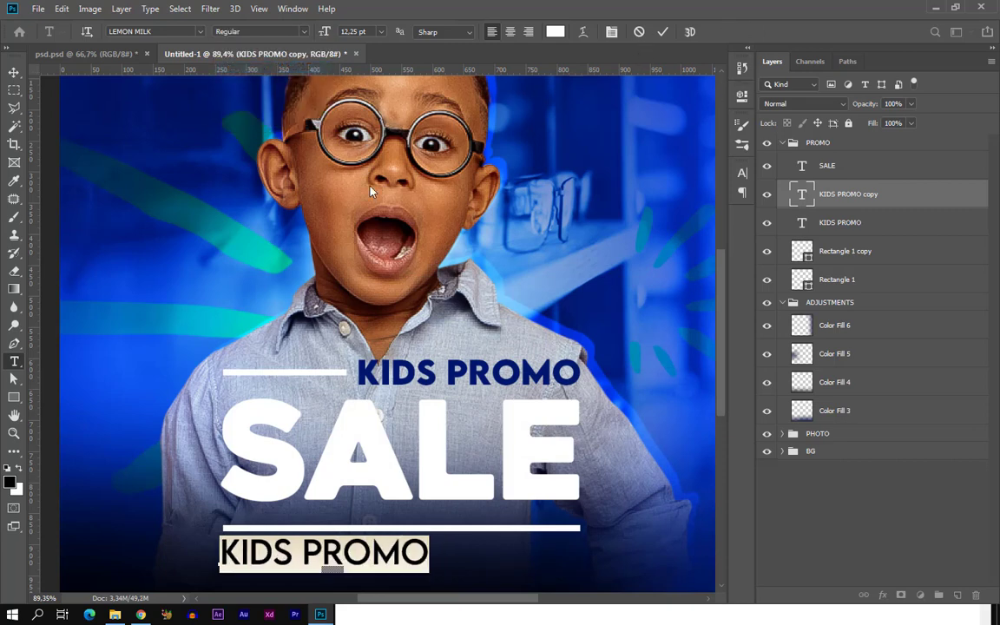
{"action": "left_click_drag", "start_coordinate": [323, 33], "coordinate": [280, 38]}
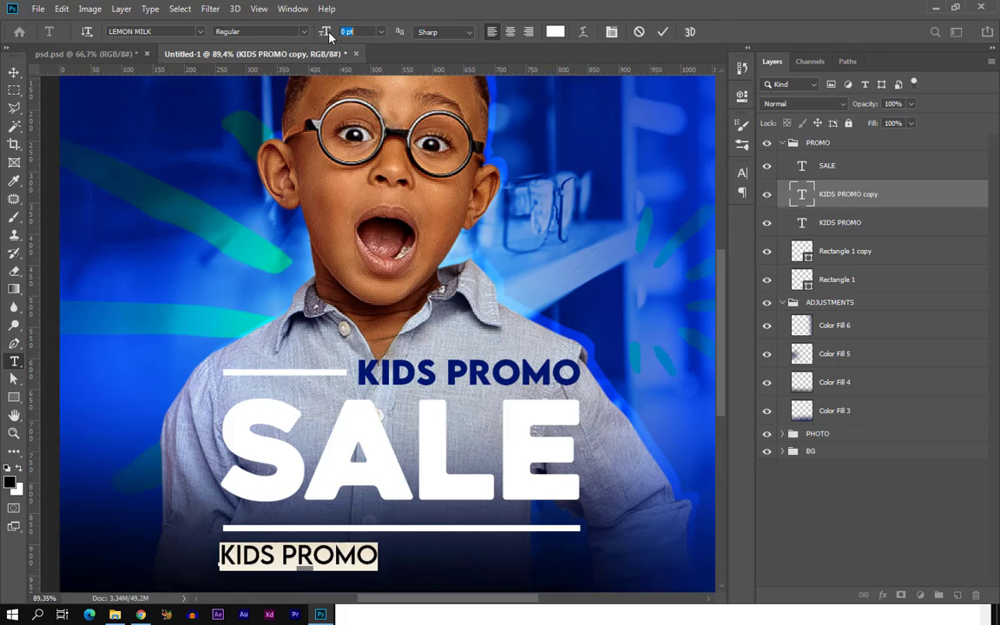
{"action": "left_click", "coordinate": [334, 553]}
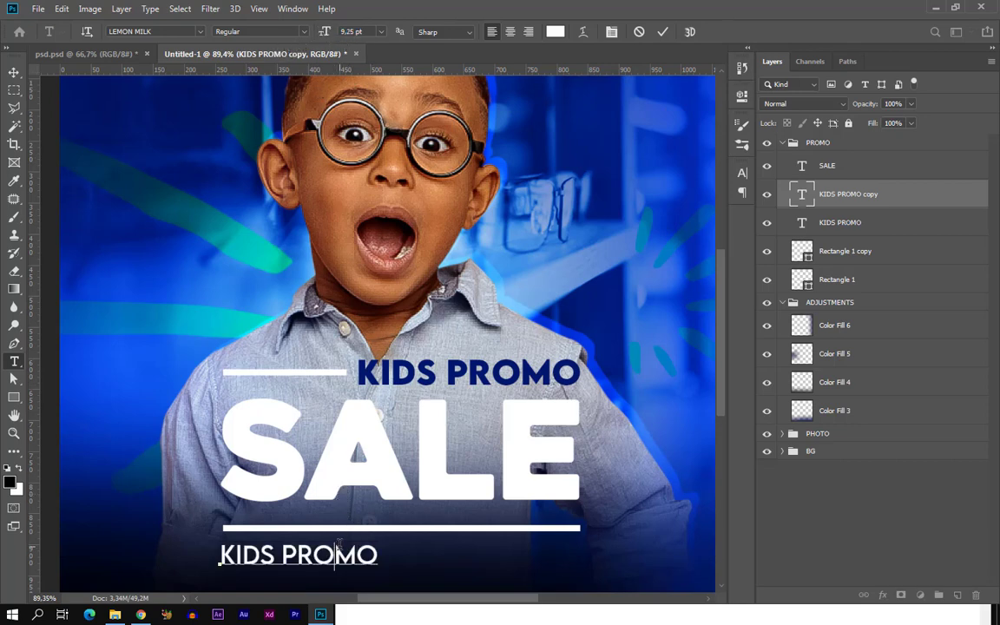
{"action": "key", "text": "ctrl+a"}
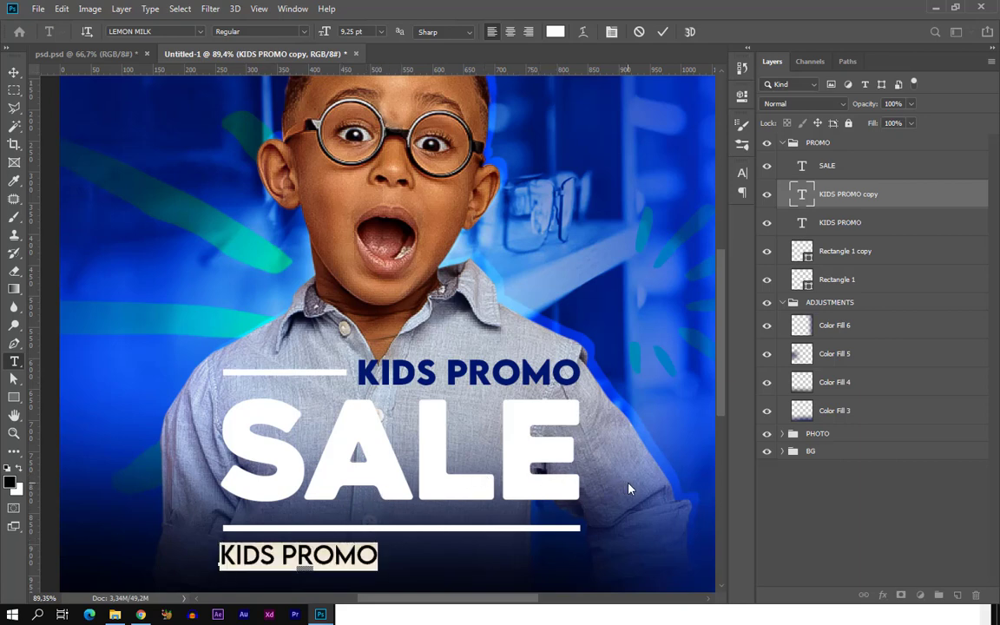
Replace the copy with AFFORDABLE EYECARE FOR ALL and scale it to about three quarters
{"action": "type", "text": "AFF"}
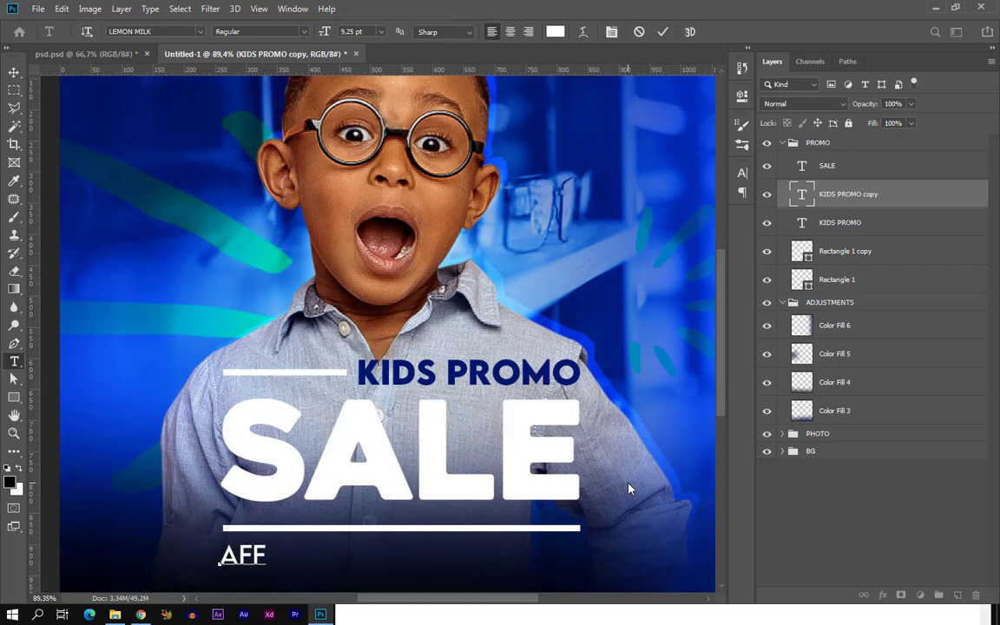
{"action": "type", "text": "ORDA"}
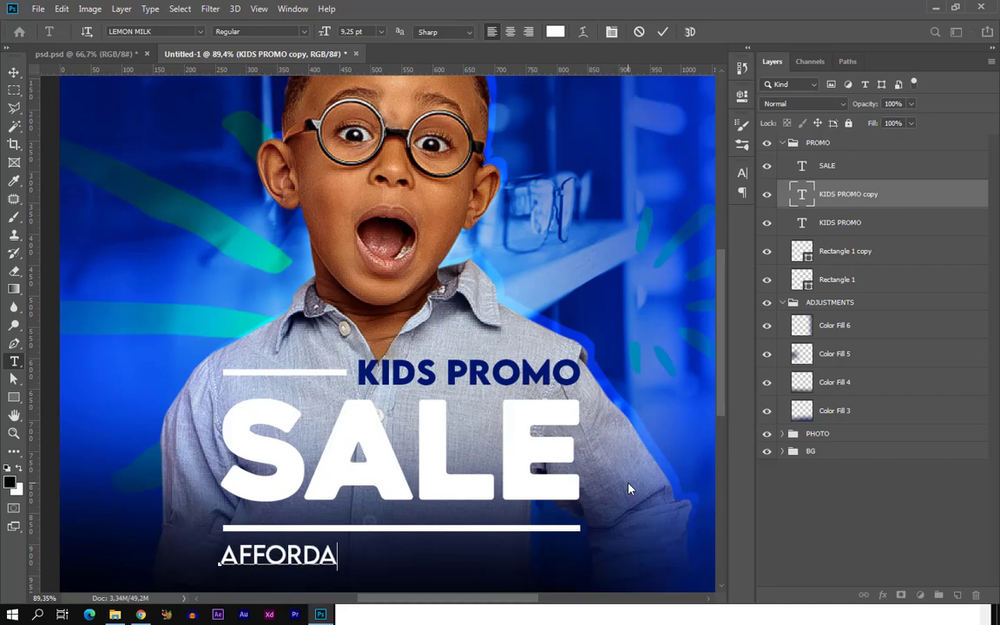
{"action": "type", "text": "BLE"}
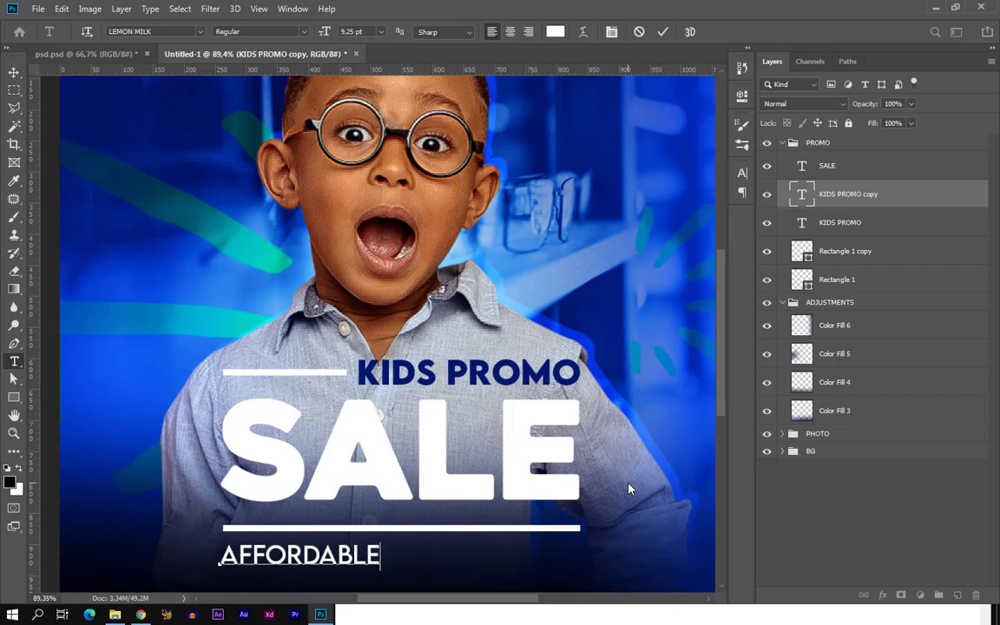
{"action": "type", "text": " EYE"}
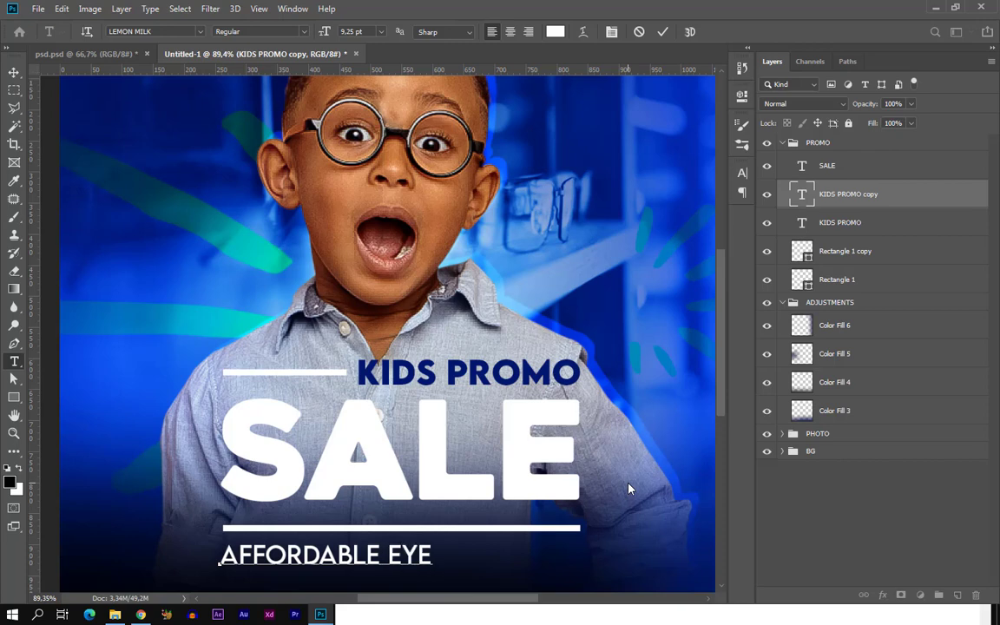
{"action": "type", "text": "A"}
{"action": "key", "text": "BackSpace"}
{"action": "type", "text": "CARE "}
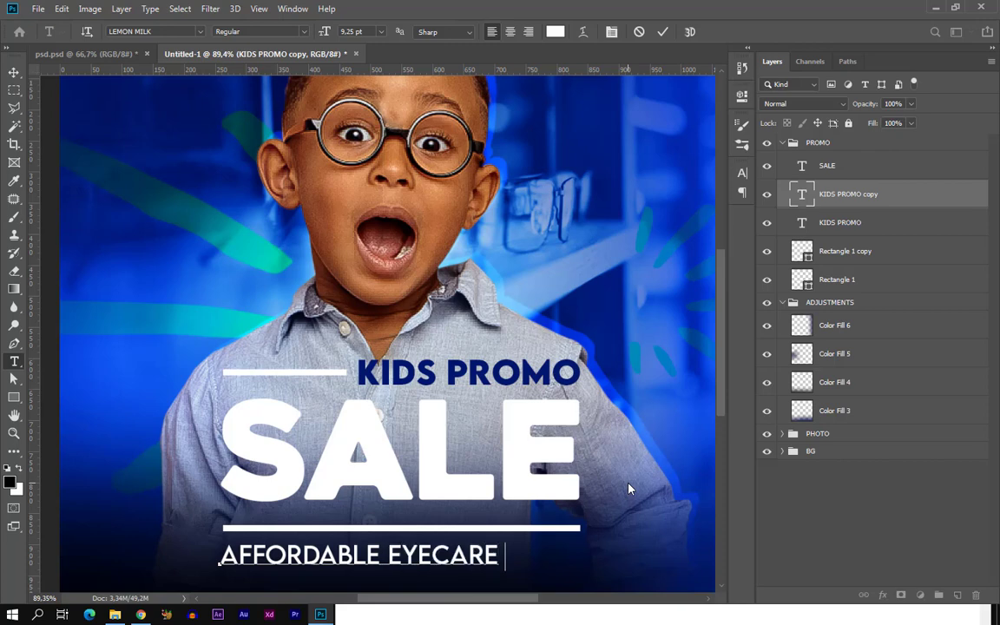
{"action": "type", "text": "FOR ALL"}
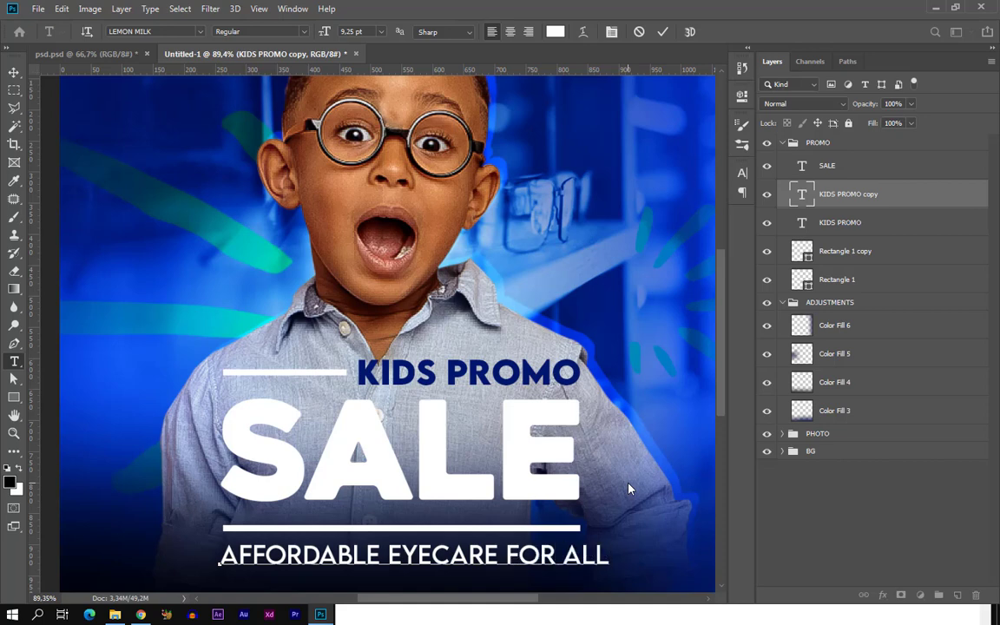
{"action": "key", "text": "ctrl+a"}
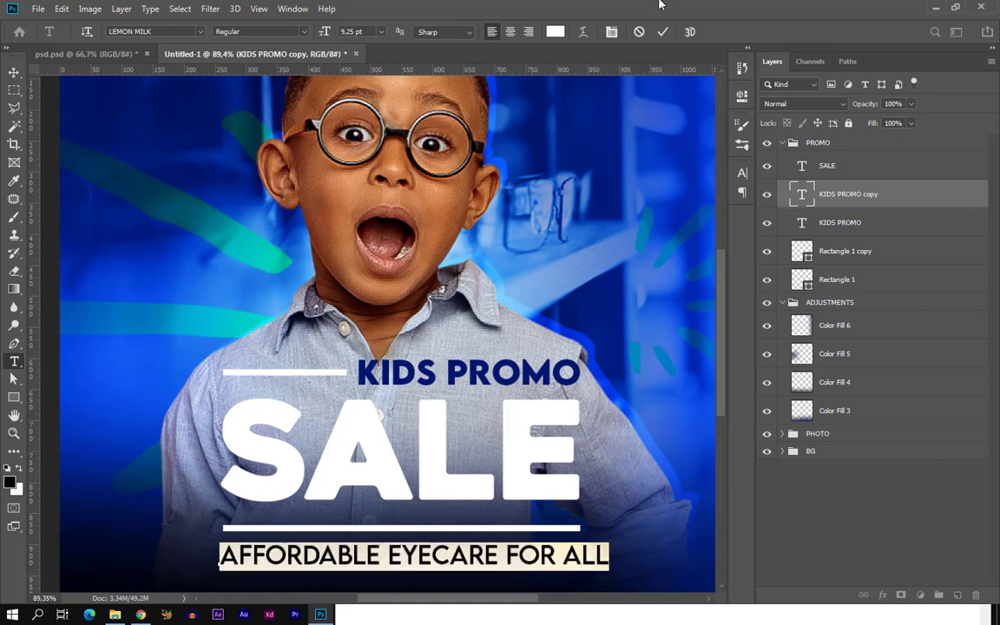
{"action": "key", "text": "ctrl+t"}
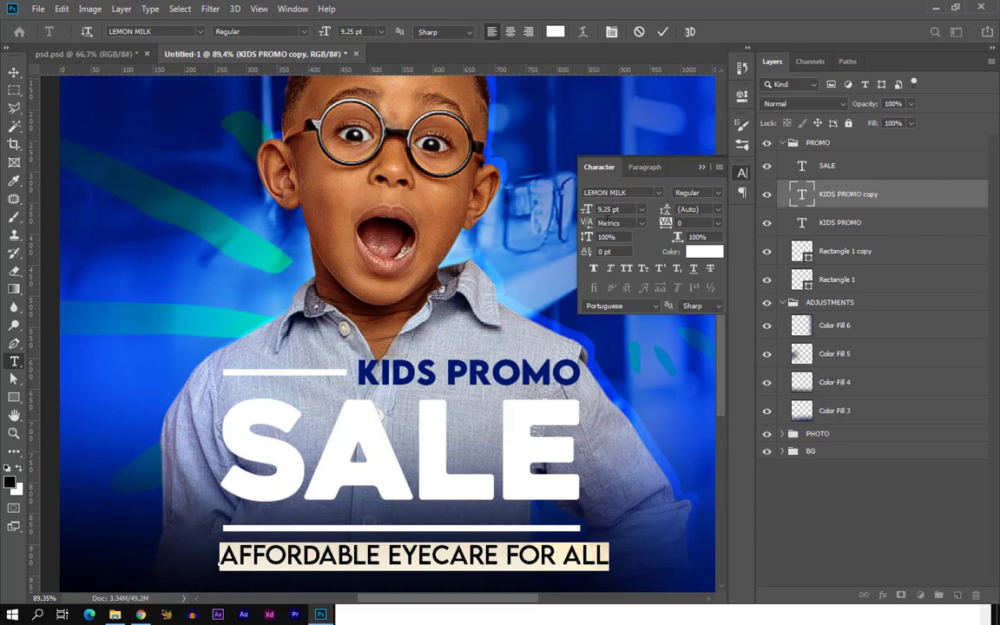
{"action": "left_click", "coordinate": [666, 33]}
{"action": "key", "text": "ctrl+t"}
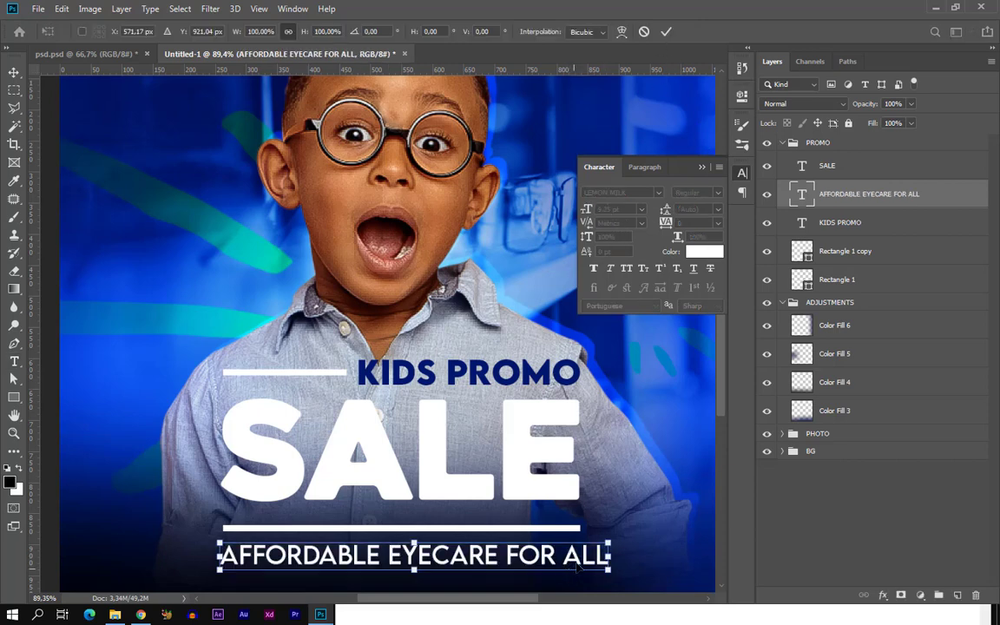
{"action": "left_click_drag", "start_coordinate": [612, 543], "coordinate": [492, 562]}
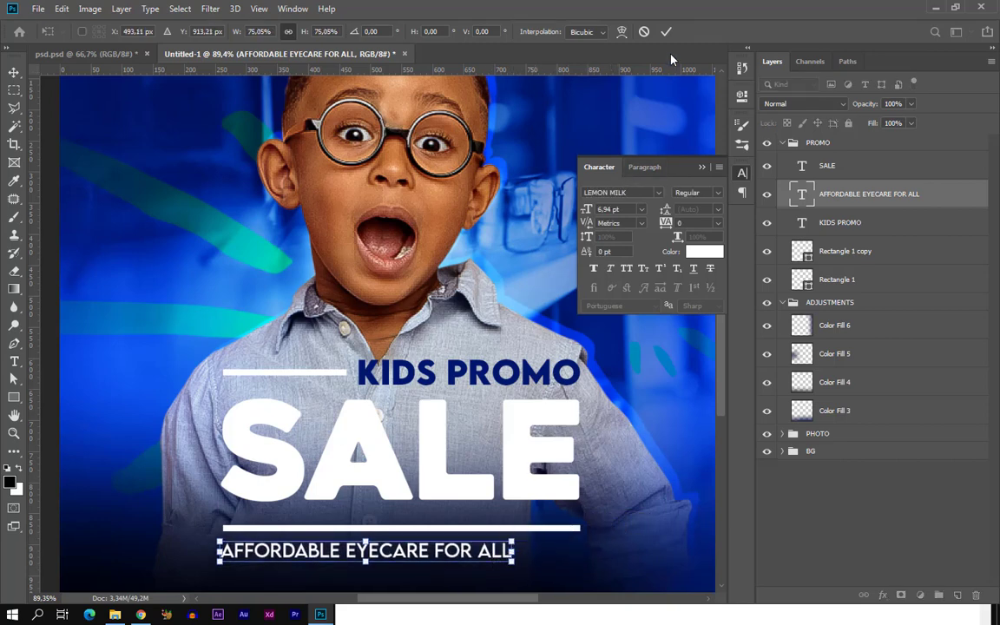
{"action": "left_click", "coordinate": [666, 31]}
Set the tagline's tracking to 200 and shrink it slightly to fit the line
{"action": "key", "text": "t"}
{"action": "left_click", "coordinate": [413, 548]}
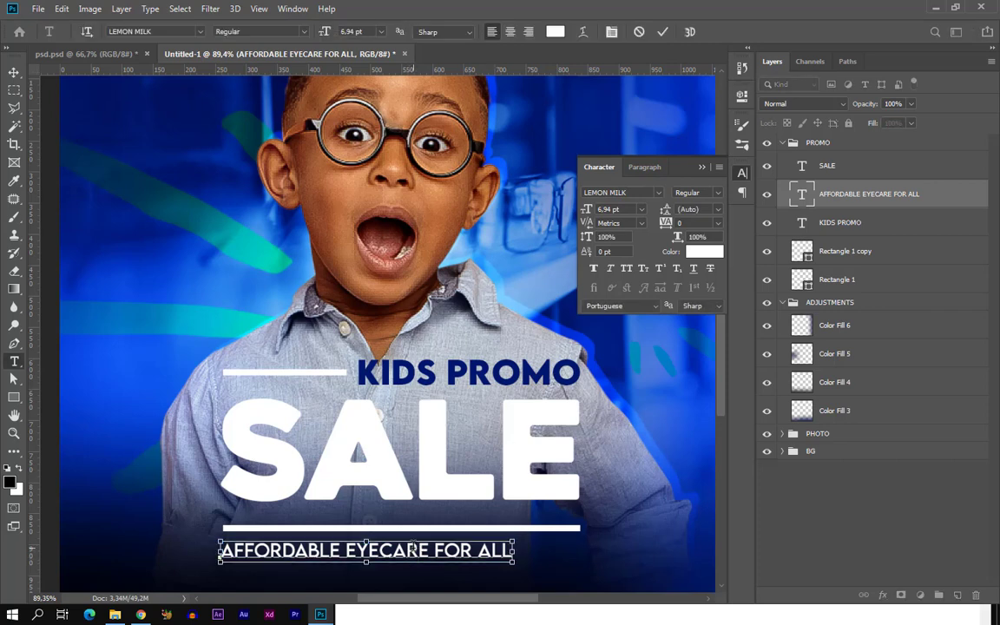
{"action": "key", "text": "ctrl+a"}
{"action": "left_click", "coordinate": [720, 223]}
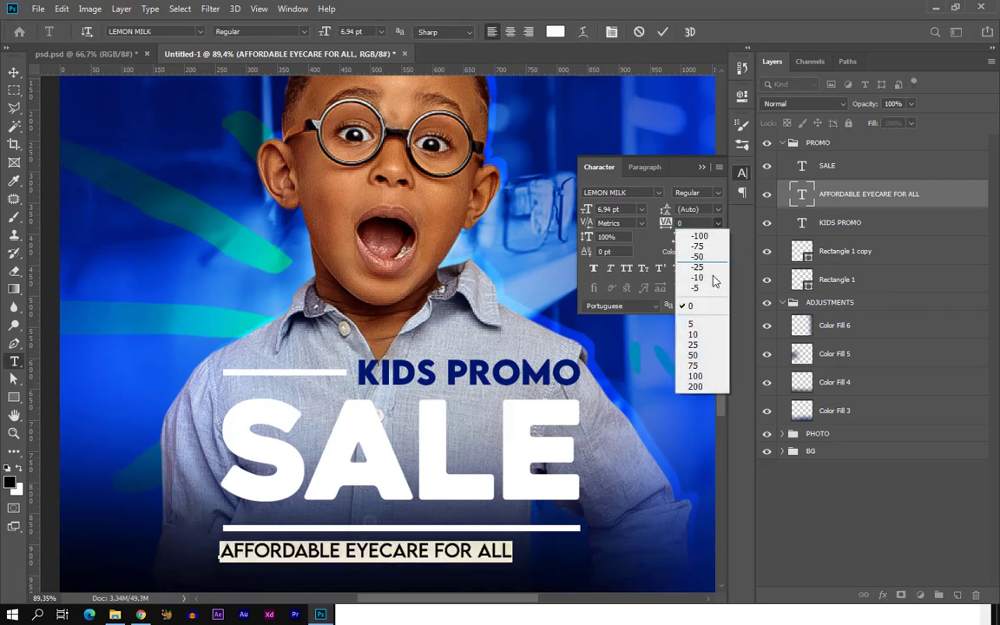
{"action": "left_click", "coordinate": [702, 376]}
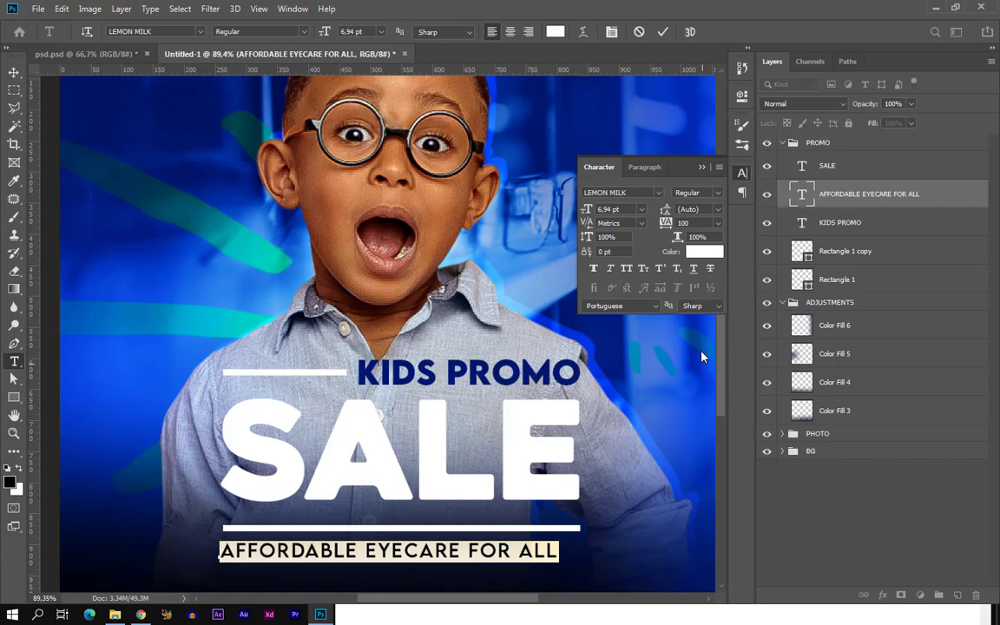
{"action": "left_click", "coordinate": [719, 223]}
{"action": "left_click", "coordinate": [699, 386]}
{"action": "left_click", "coordinate": [663, 32]}
{"action": "key", "text": "ctrl+t"}
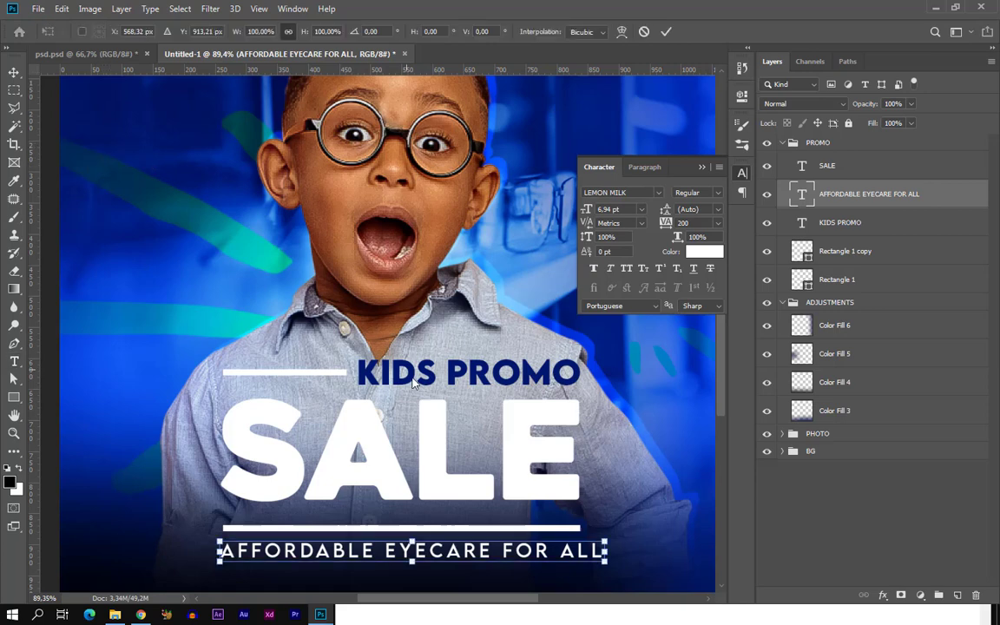
{"action": "left_click_drag", "start_coordinate": [611, 539], "coordinate": [590, 541]}
{"action": "left_click", "coordinate": [666, 32]}
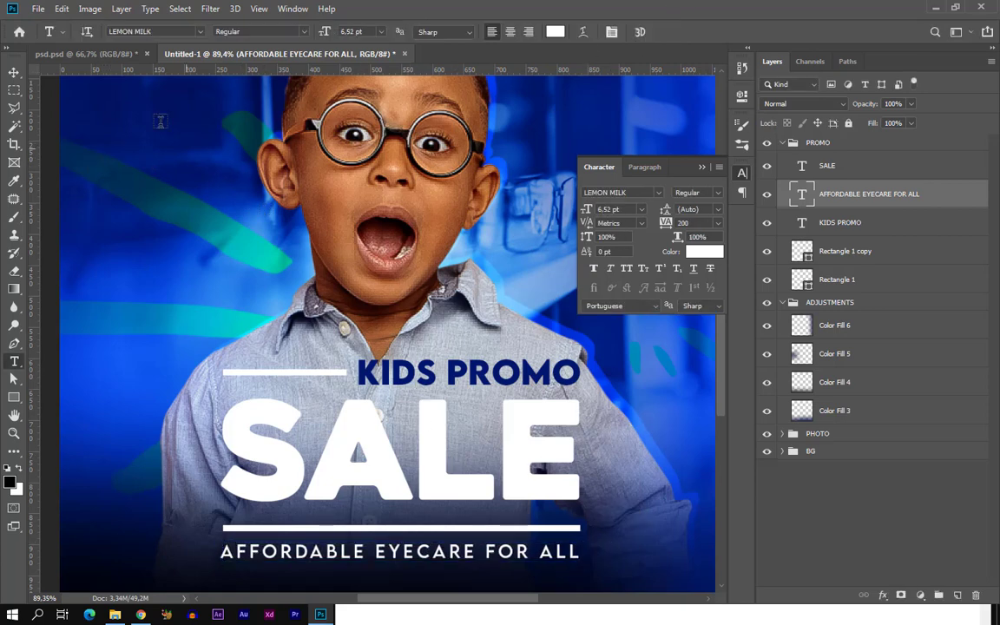
Draw a 374 × 70 px rectangle below the tagline
{"action": "scroll", "coordinate": [302, 206], "scroll_direction": "down", "scroll_amount": 2}
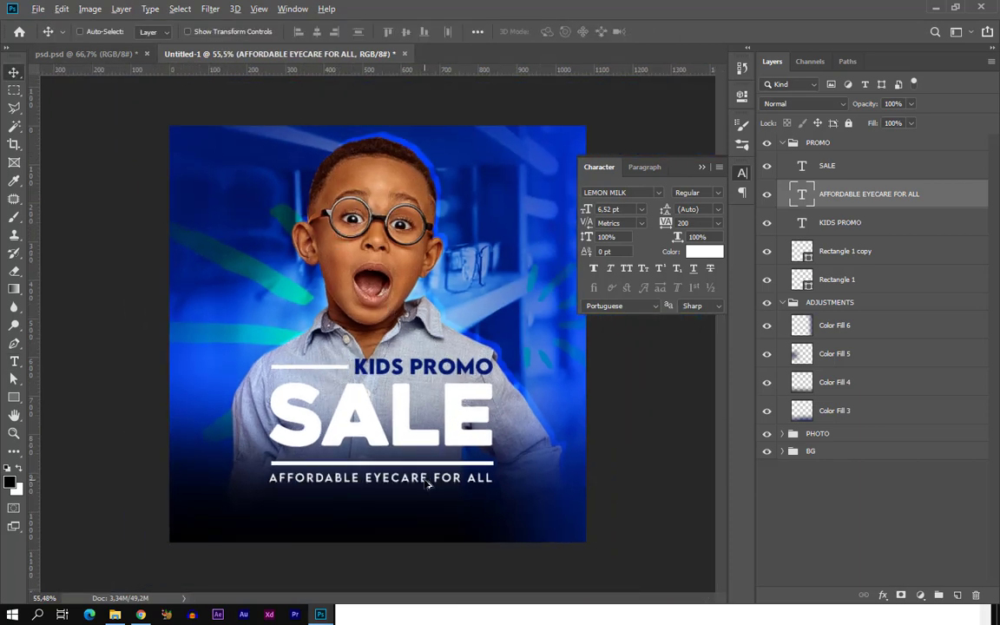
{"action": "scroll", "coordinate": [430, 481], "scroll_direction": "up", "scroll_amount": 1}
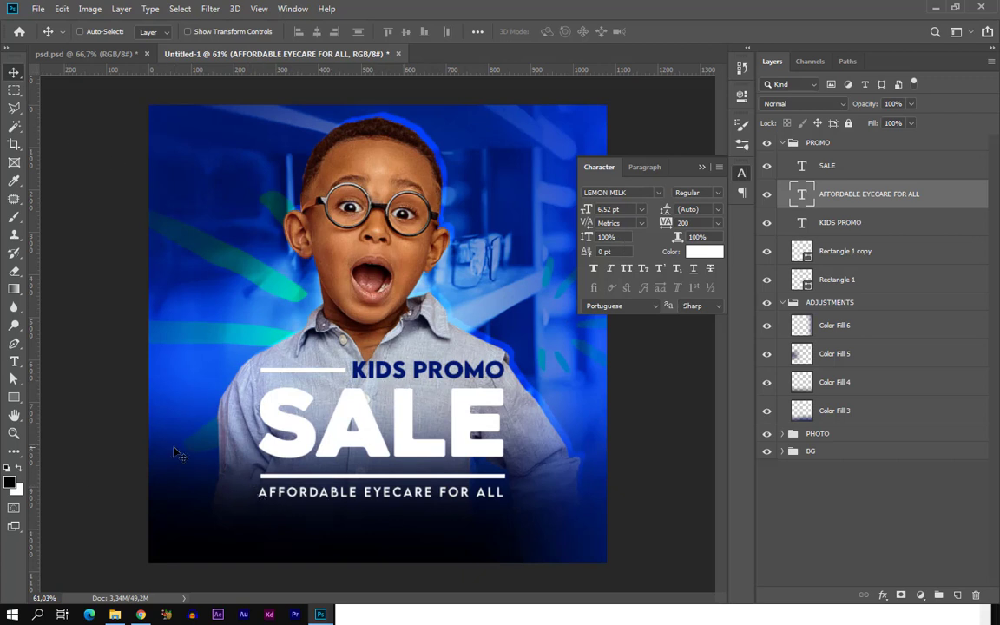
{"action": "left_click", "coordinate": [14, 396]}
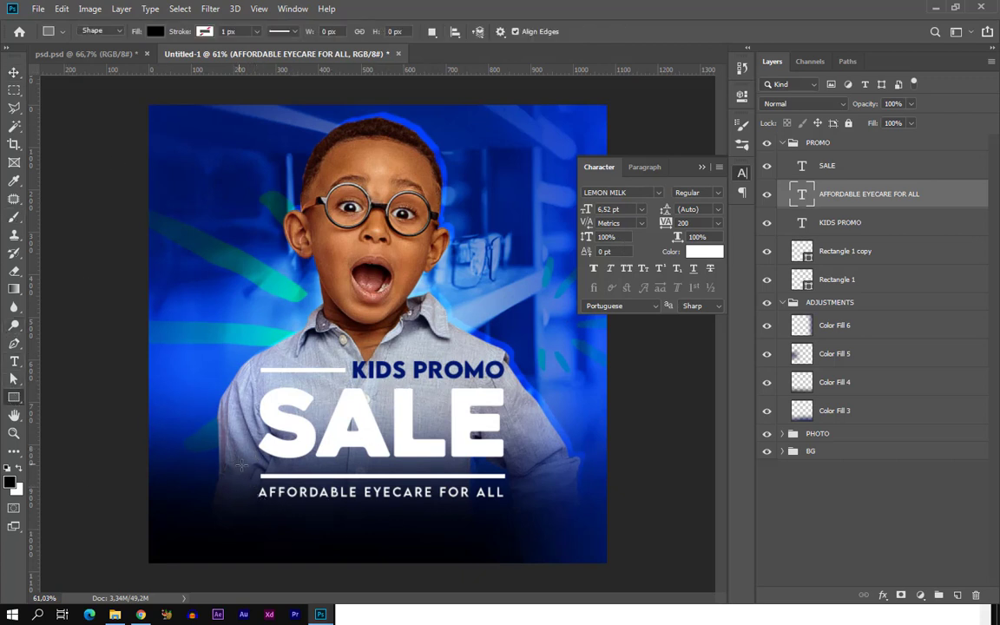
{"action": "left_click_drag", "start_coordinate": [301, 516], "coordinate": [460, 545]}
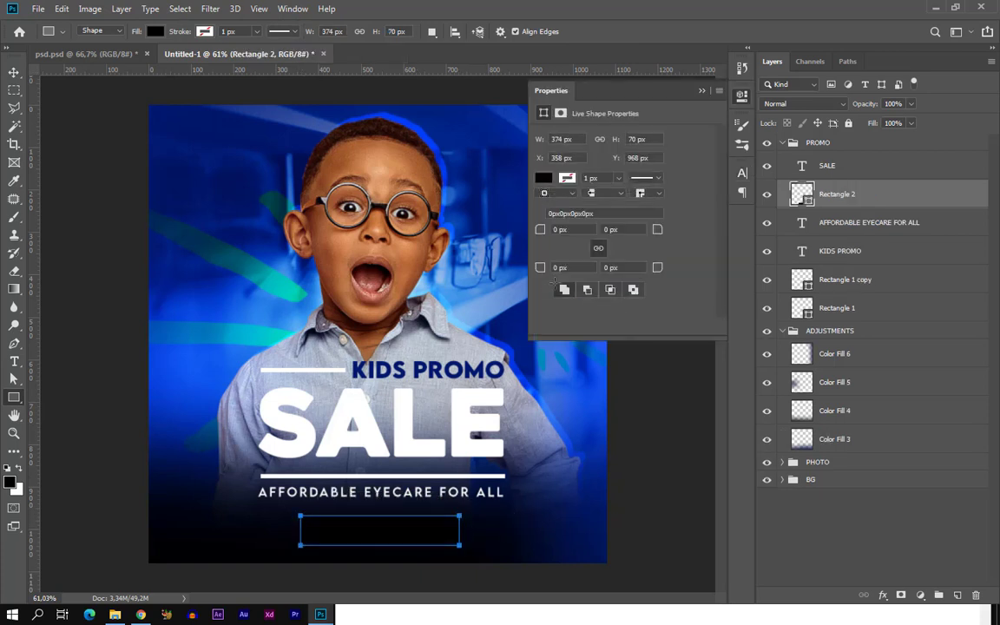
Give the rectangle no fill and a 3 px white stroke
{"action": "left_click", "coordinate": [544, 179]}
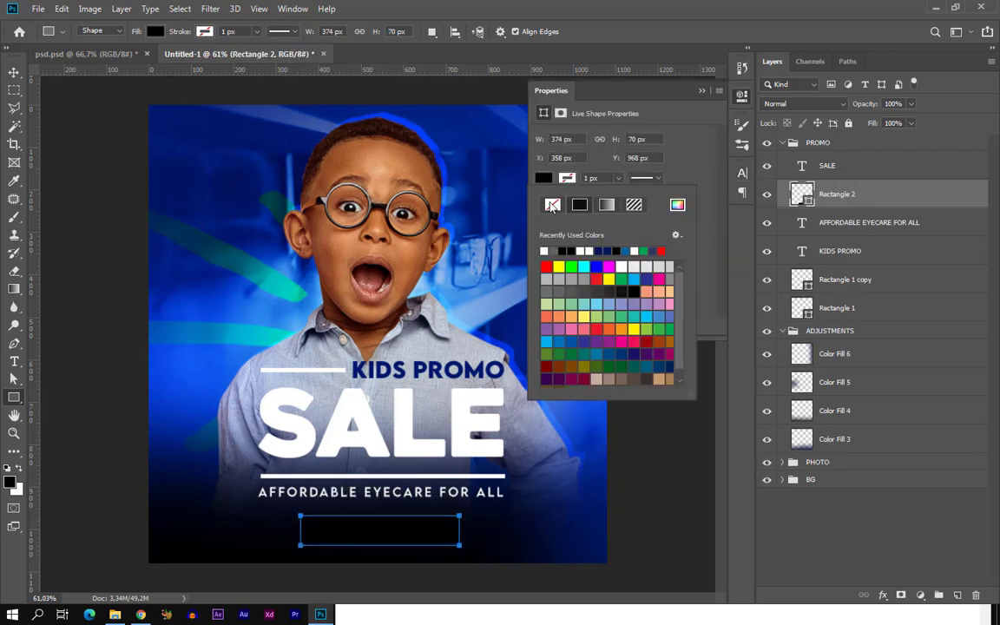
{"action": "left_click", "coordinate": [552, 205]}
{"action": "left_click", "coordinate": [568, 179]}
{"action": "left_click", "coordinate": [568, 179]}
{"action": "left_click", "coordinate": [546, 251]}
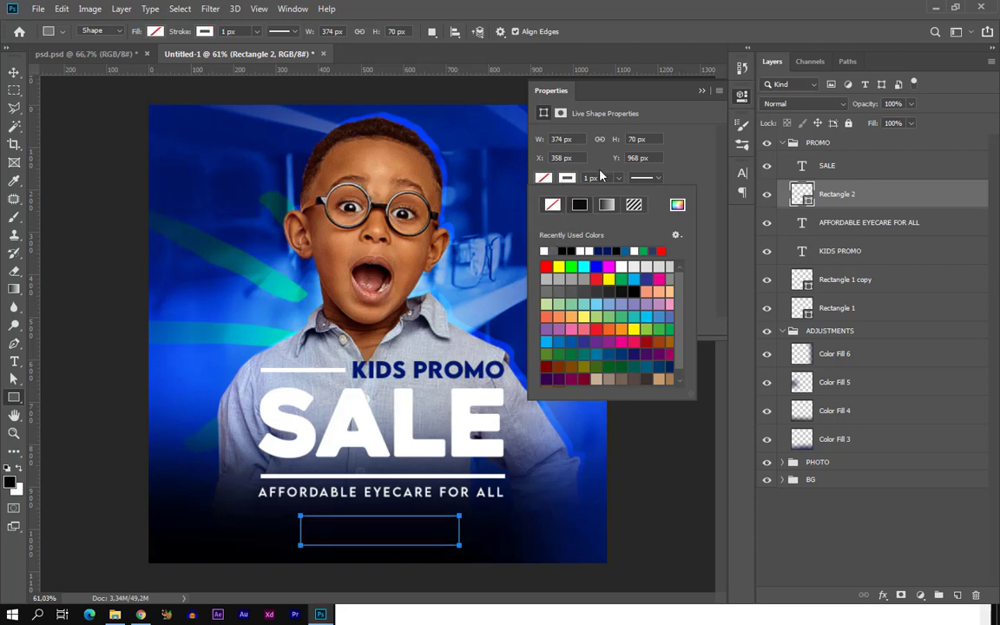
{"action": "left_click", "coordinate": [590, 178]}
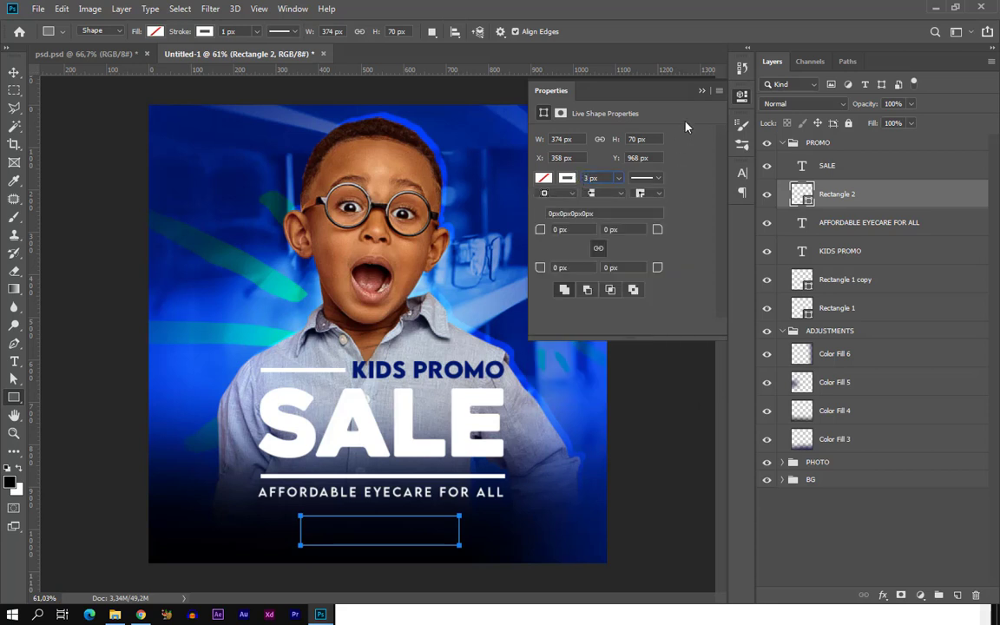
{"action": "type", "text": "3"}
{"action": "left_click", "coordinate": [14, 70]}
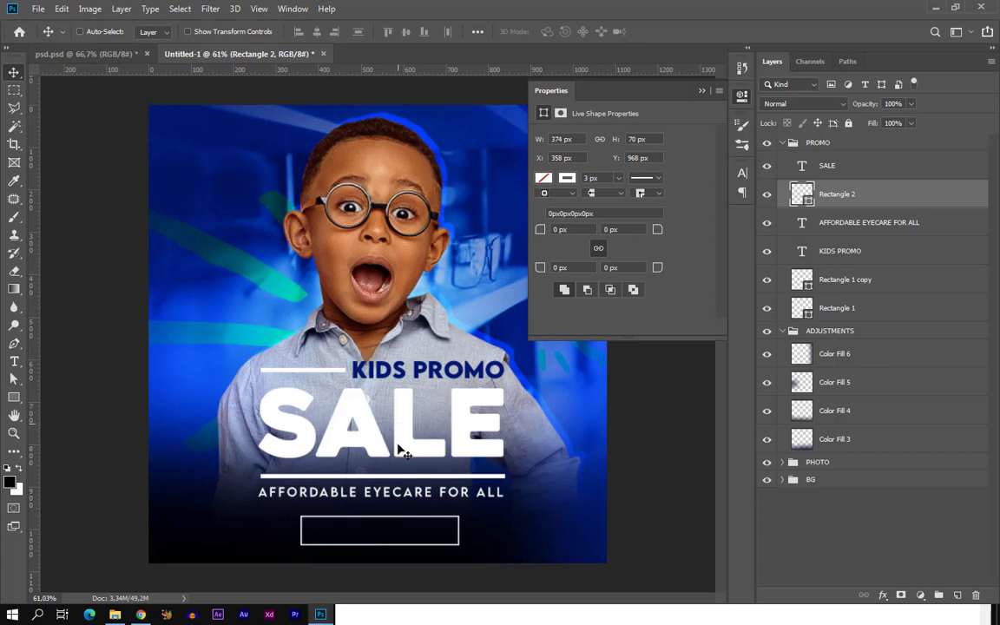
Duplicate the AFFORDABLE EYECARE FOR ALL tagline down into the empty outline box
{"action": "key", "text": "ctrl"}
{"action": "left_click", "coordinate": [402, 501], "text": "ctrl"}
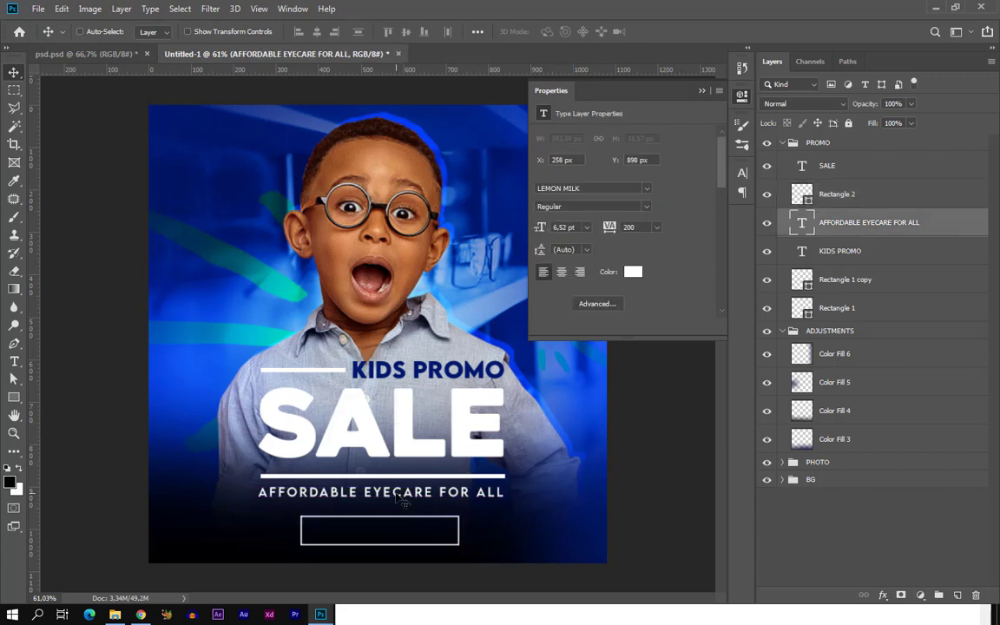
{"action": "left_click_drag", "start_coordinate": [400, 495], "coordinate": [395, 531]}
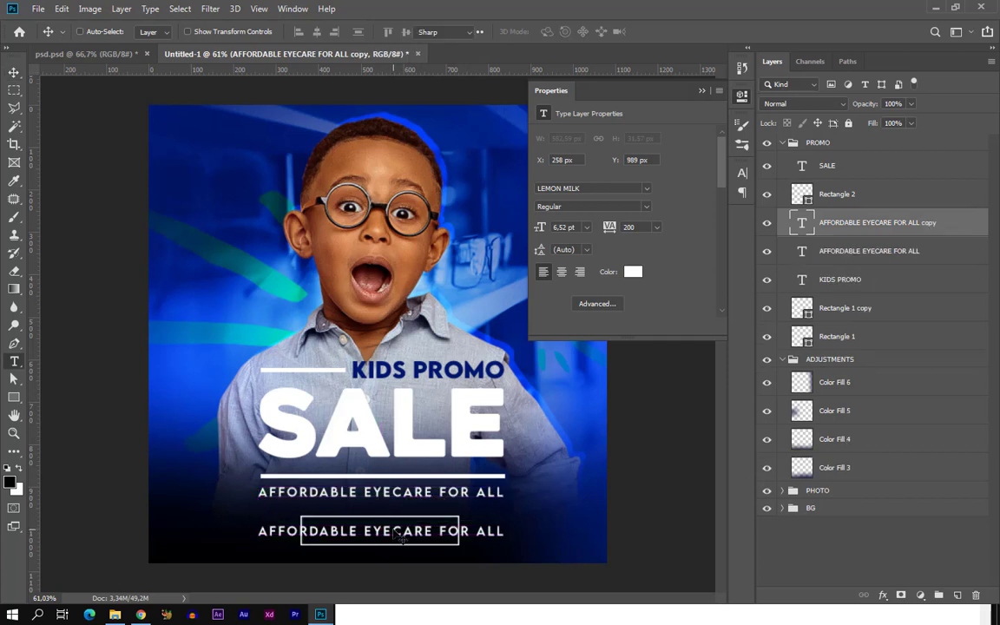
Set the copy to Light style, retype it as SHOP NOW, and shift it right into the box
{"action": "double_click", "coordinate": [395, 532]}
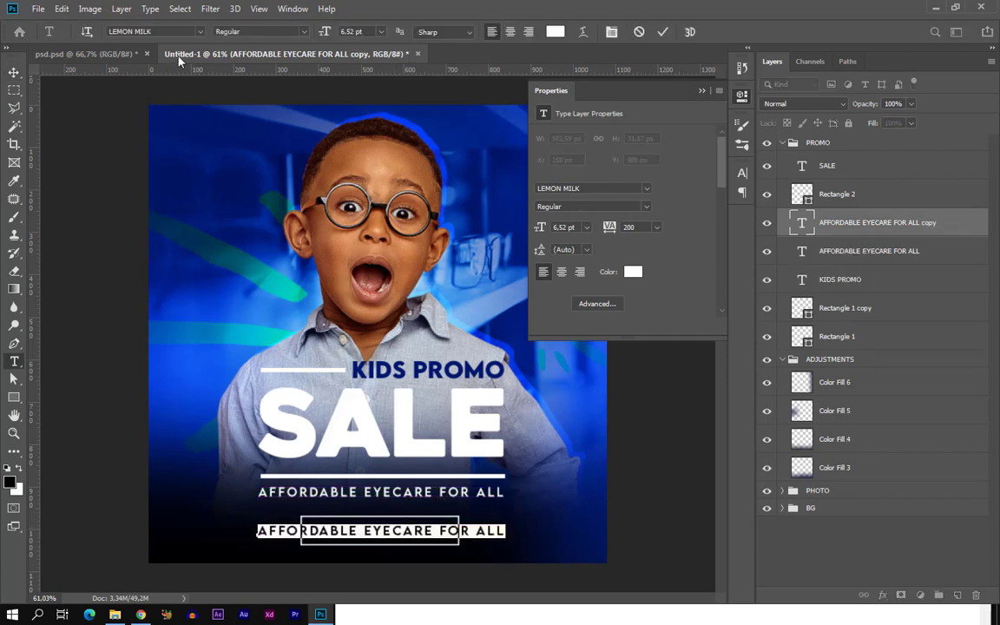
{"action": "left_click", "coordinate": [302, 32]}
{"action": "left_click", "coordinate": [279, 45]}
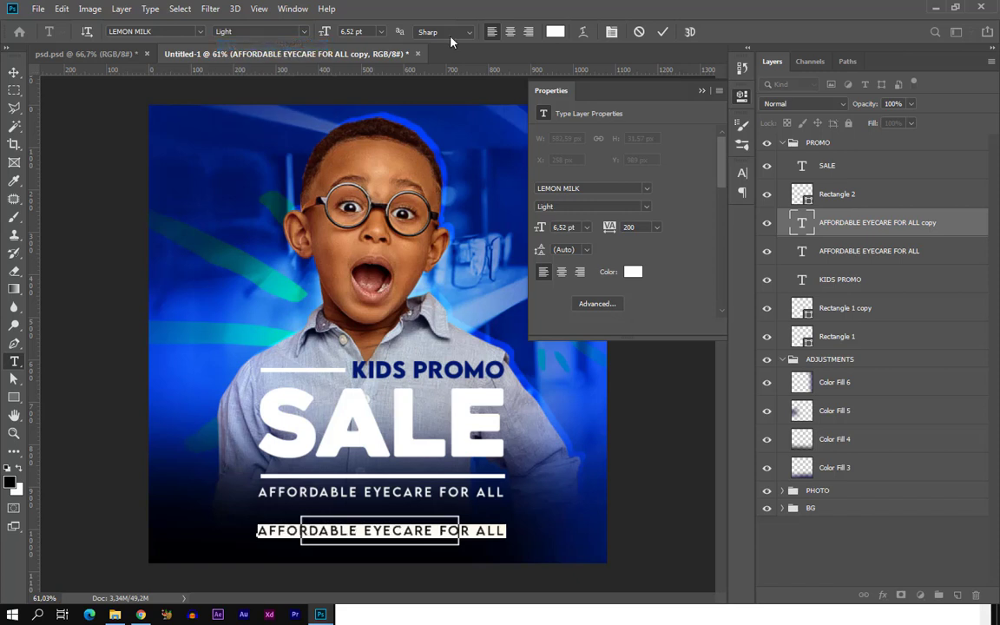
{"action": "left_click", "coordinate": [663, 32]}
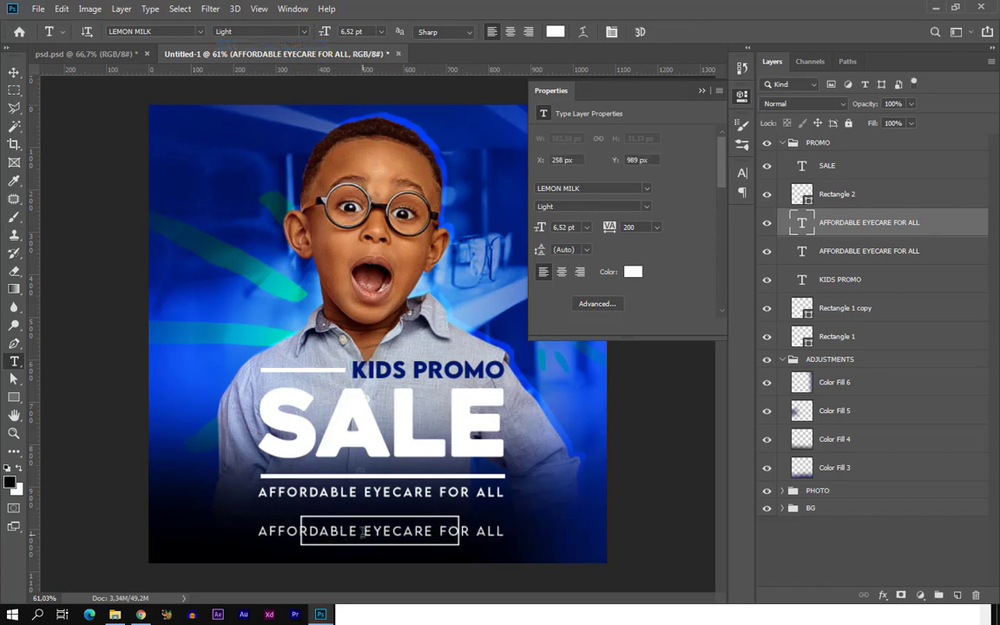
{"action": "key", "text": "ctrl+a"}
{"action": "type", "text": "S"}
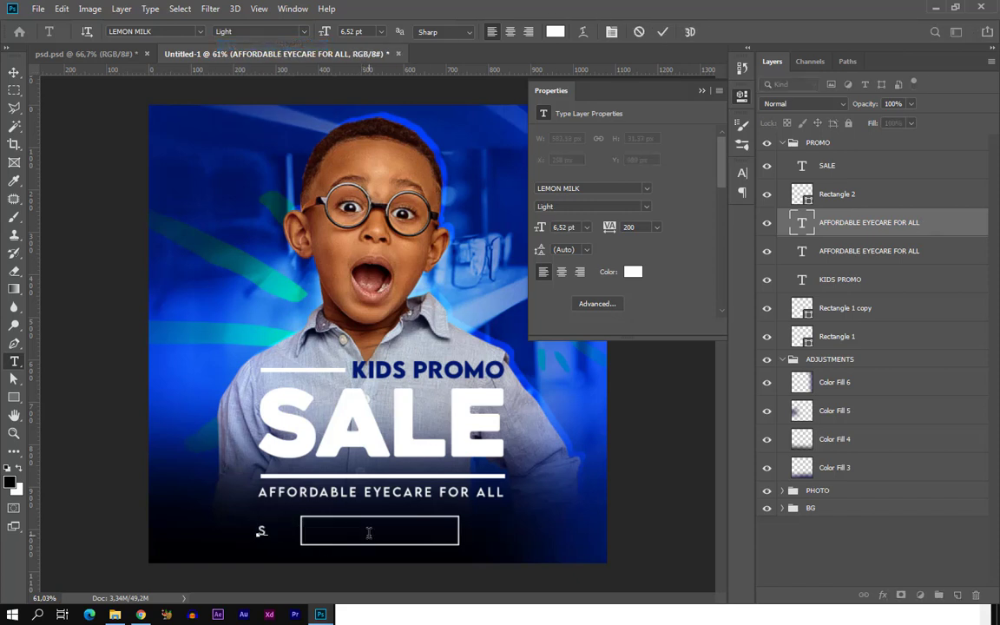
{"action": "type", "text": "HOPN OW"}
{"action": "left_click", "coordinate": [662, 33]}
{"action": "left_click", "coordinate": [14, 72]}
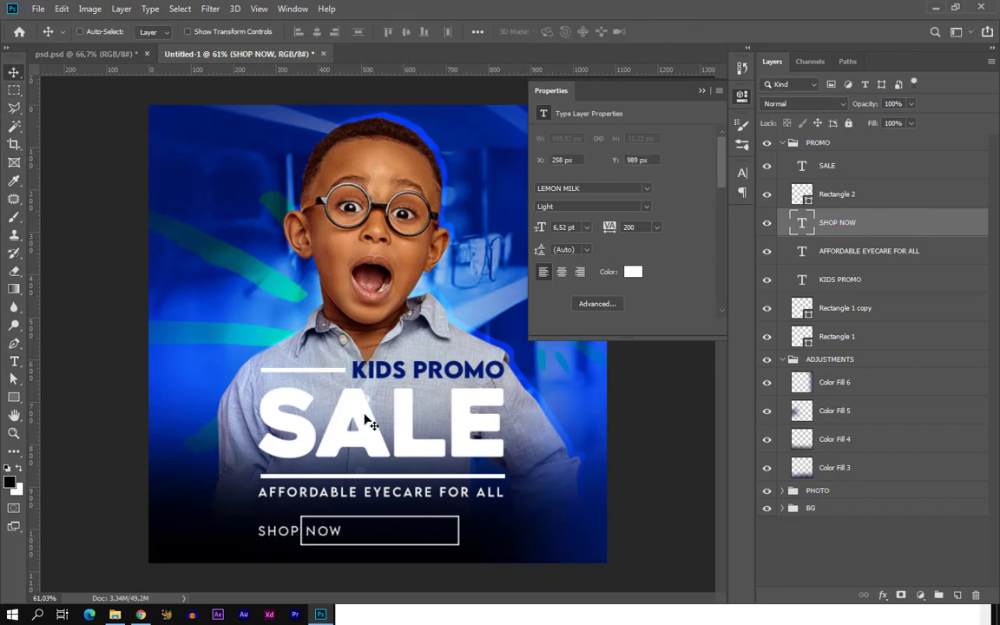
{"action": "left_click_drag", "start_coordinate": [317, 526], "coordinate": [395, 527]}
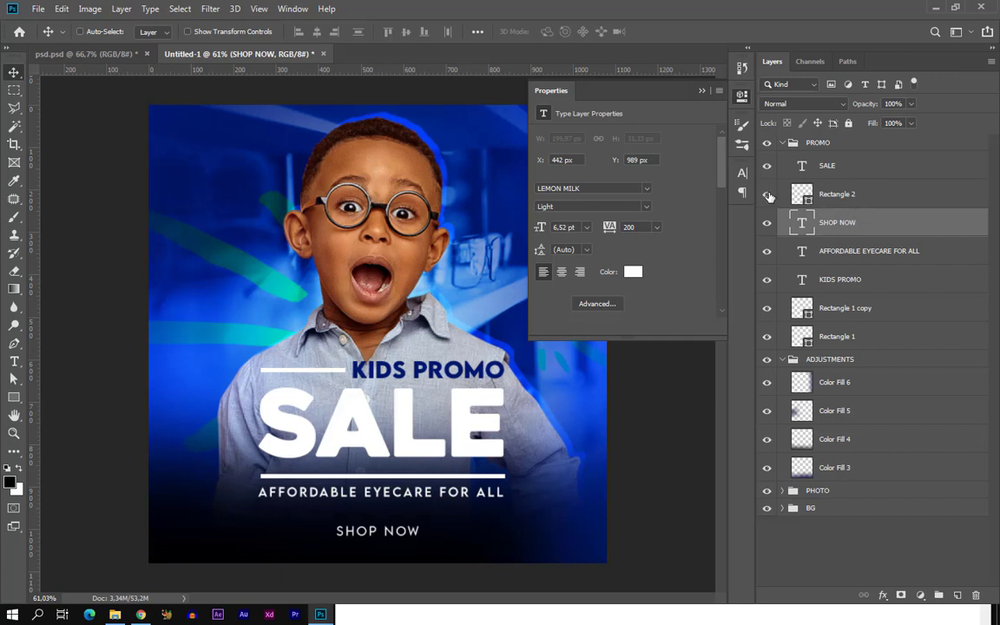
Select SHOP NOW with the Rectangle 2 outline box and align their centres
{"action": "left_click", "coordinate": [851, 194], "text": "shift"}
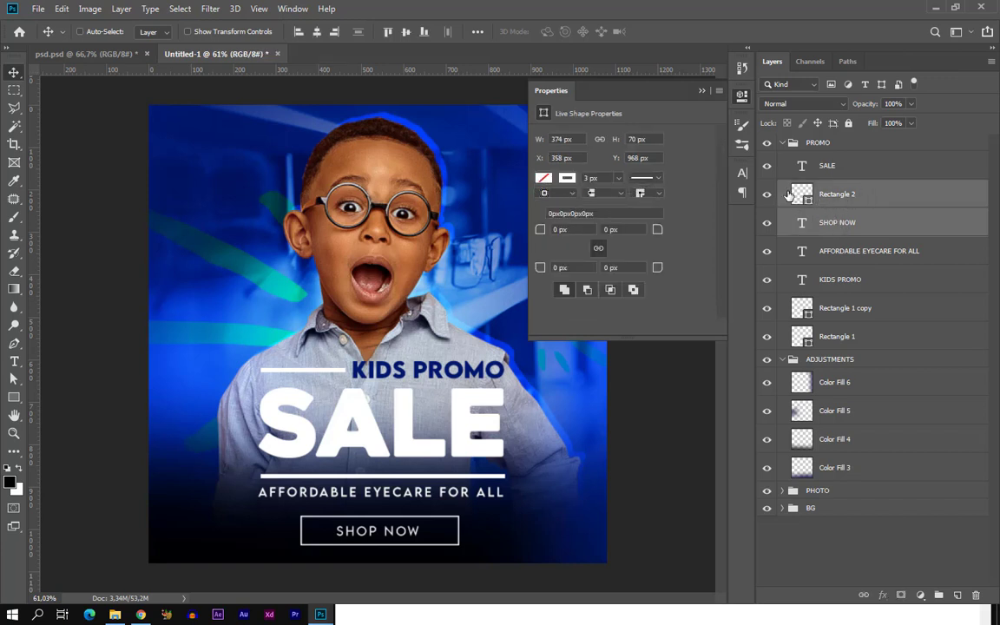
{"action": "left_click", "coordinate": [766, 195]}
{"action": "left_click", "coordinate": [766, 196]}
{"action": "left_click", "coordinate": [318, 33]}
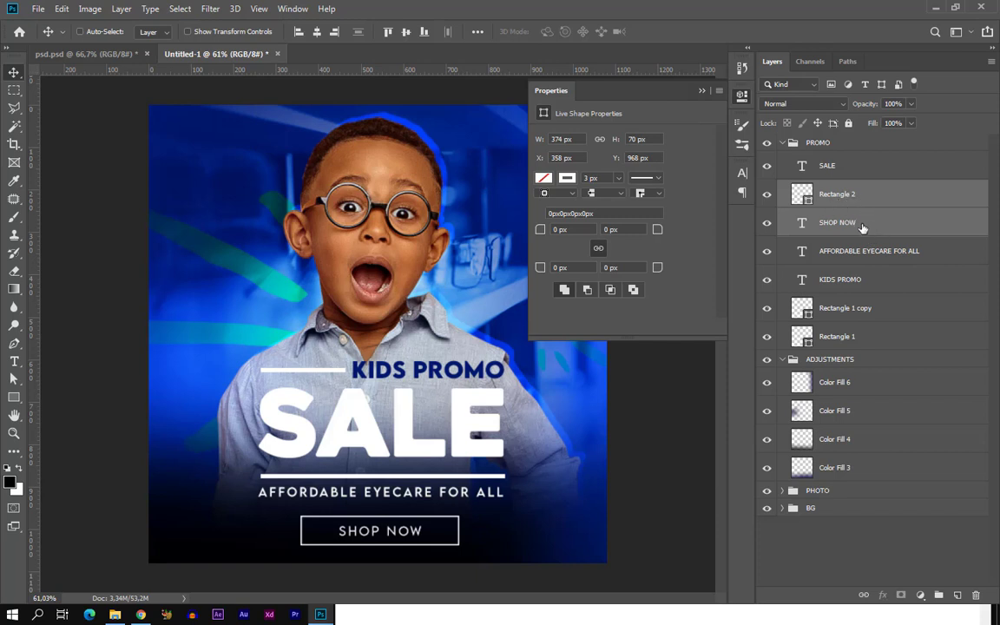
Group SHOP NOW and its outline box into a group named CTA
{"action": "key", "text": "ctrl+g"}
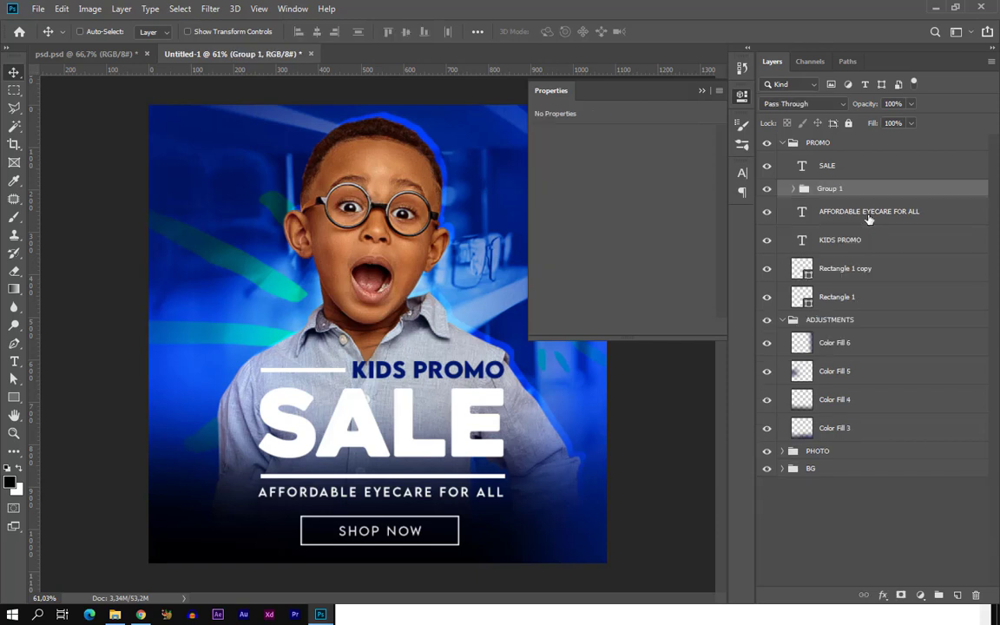
{"action": "double_click", "coordinate": [832, 190]}
{"action": "type", "text": "CTA"}
{"action": "key", "text": "Return"}
Move the CTA group out of PROMO to the top, then collapse PROMO and ADJUSTMENTS
{"action": "key", "text": "alt+bracketright"}
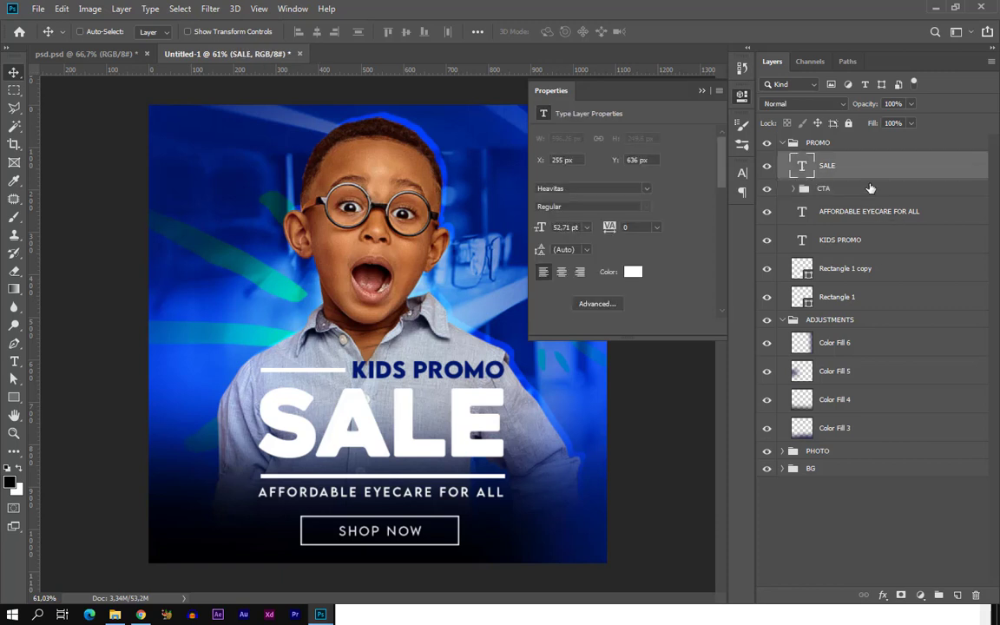
{"action": "left_click_drag", "start_coordinate": [871, 189], "coordinate": [871, 132]}
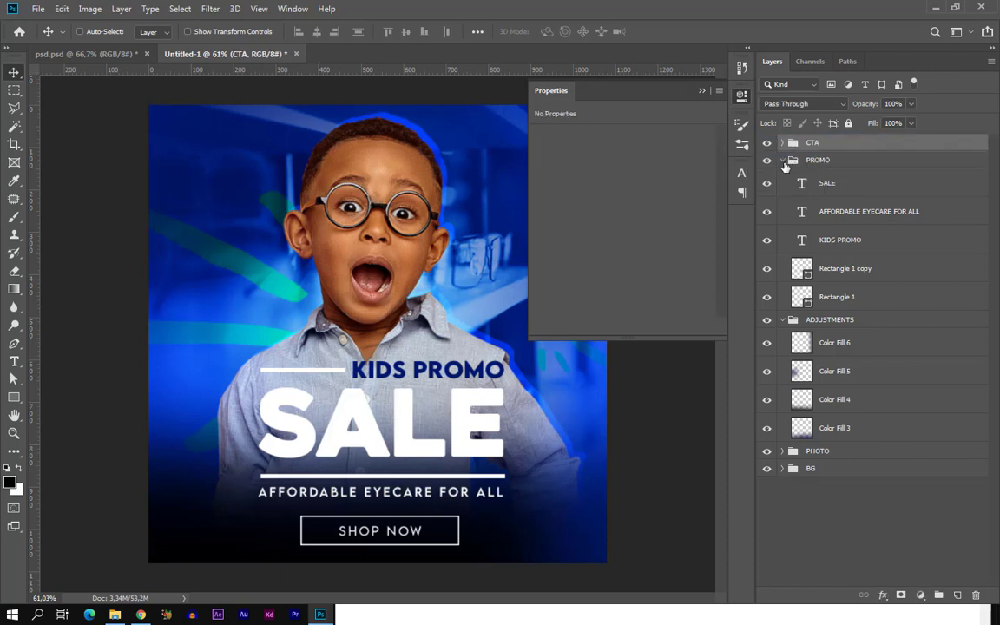
{"action": "left_click", "coordinate": [783, 161]}
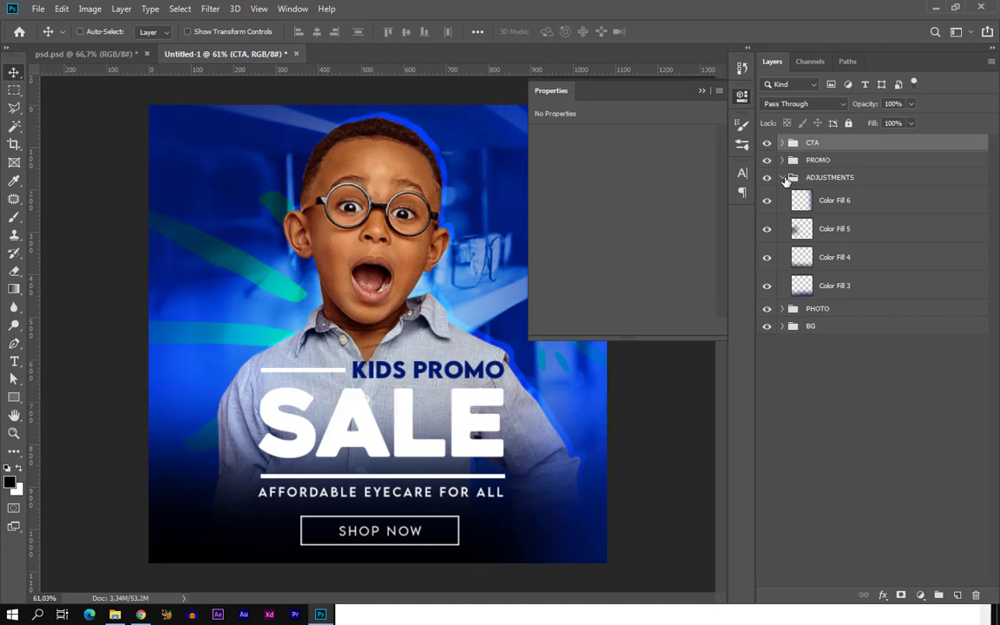
{"action": "left_click", "coordinate": [784, 178]}
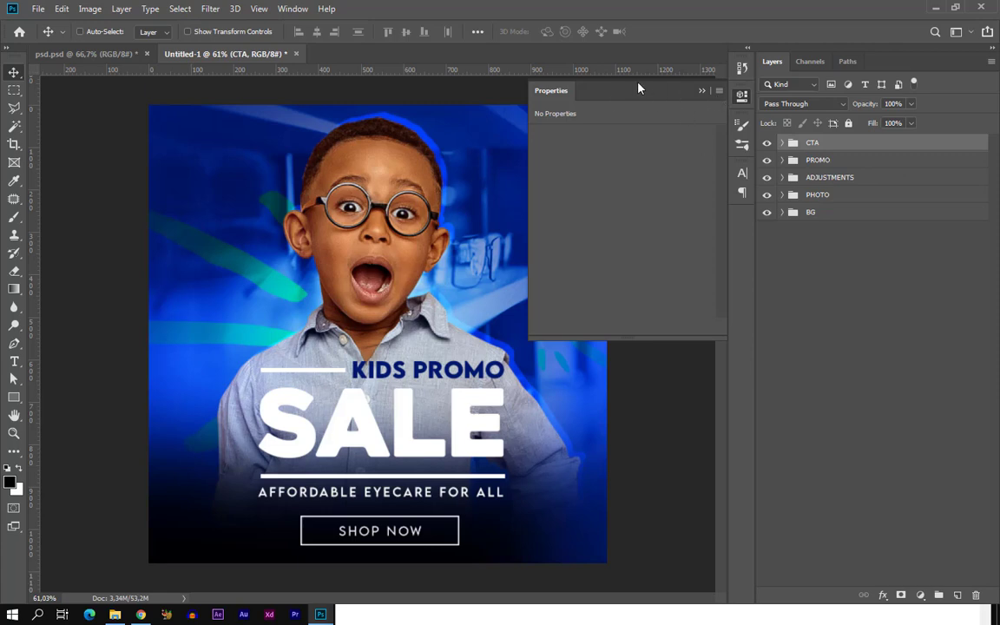
Add a Color Lookup adjustment layer above all the groups
{"action": "left_click", "coordinate": [703, 91]}
{"action": "left_click", "coordinate": [886, 346]}
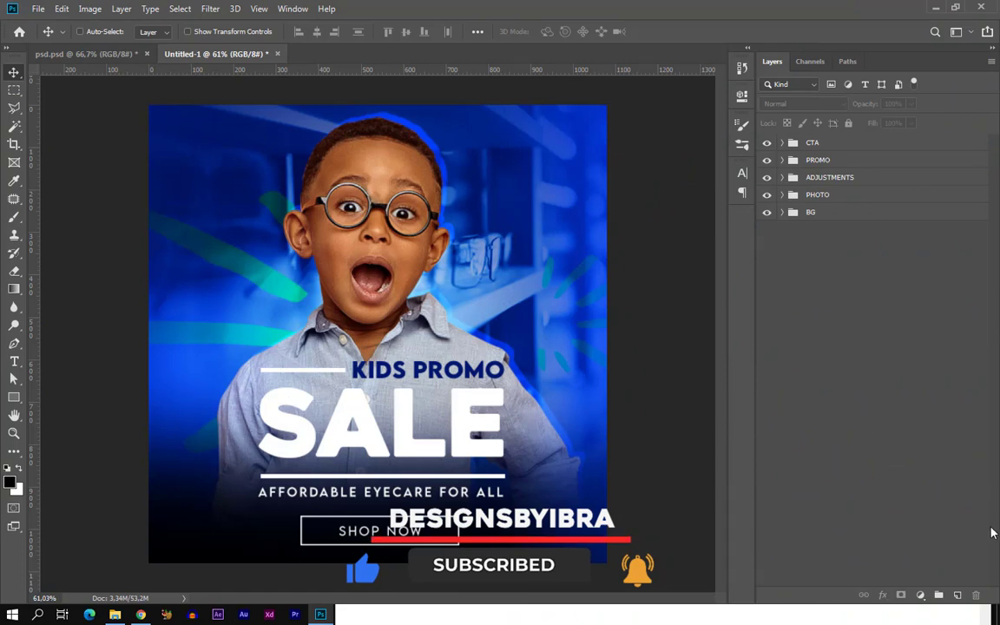
{"action": "left_click", "coordinate": [920, 595]}
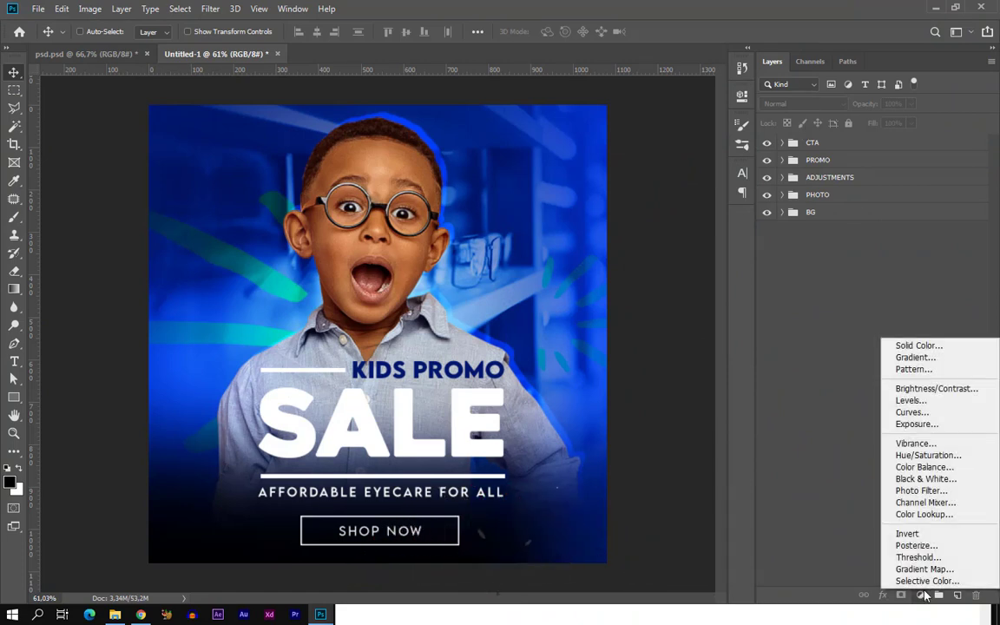
{"action": "left_click", "coordinate": [944, 519]}
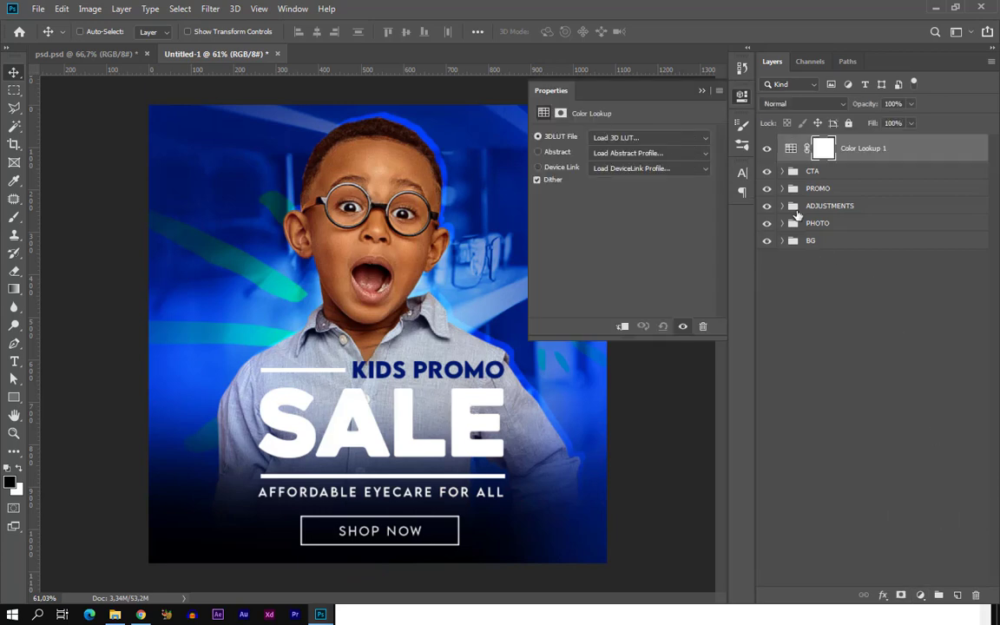
Set the 3DLUT File to 2Strip.look, then change it to 3Strip.look, and zoom in slightly
{"action": "left_click", "coordinate": [629, 139]}
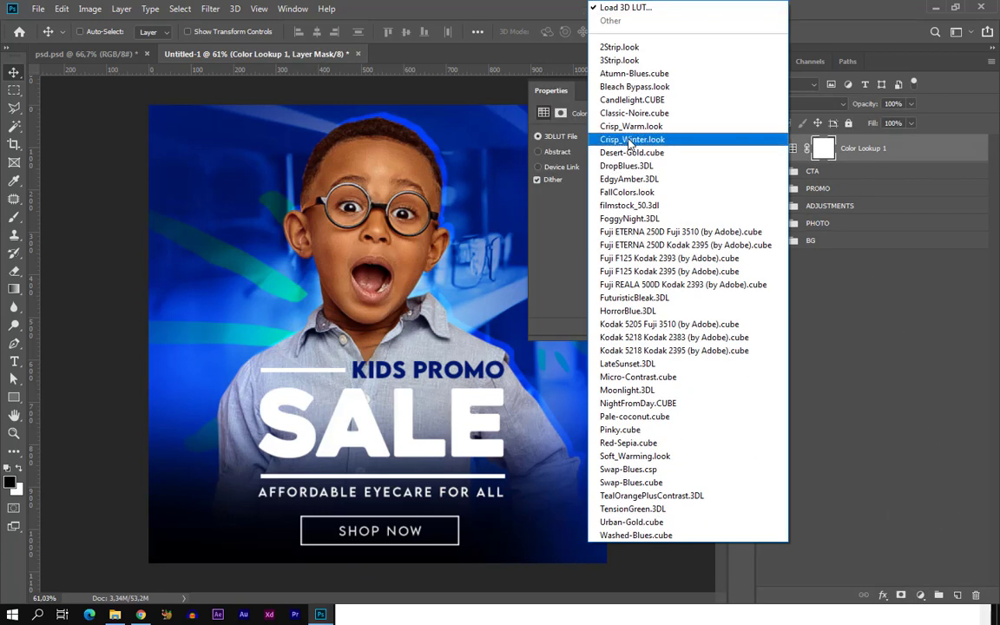
{"action": "left_click", "coordinate": [622, 43]}
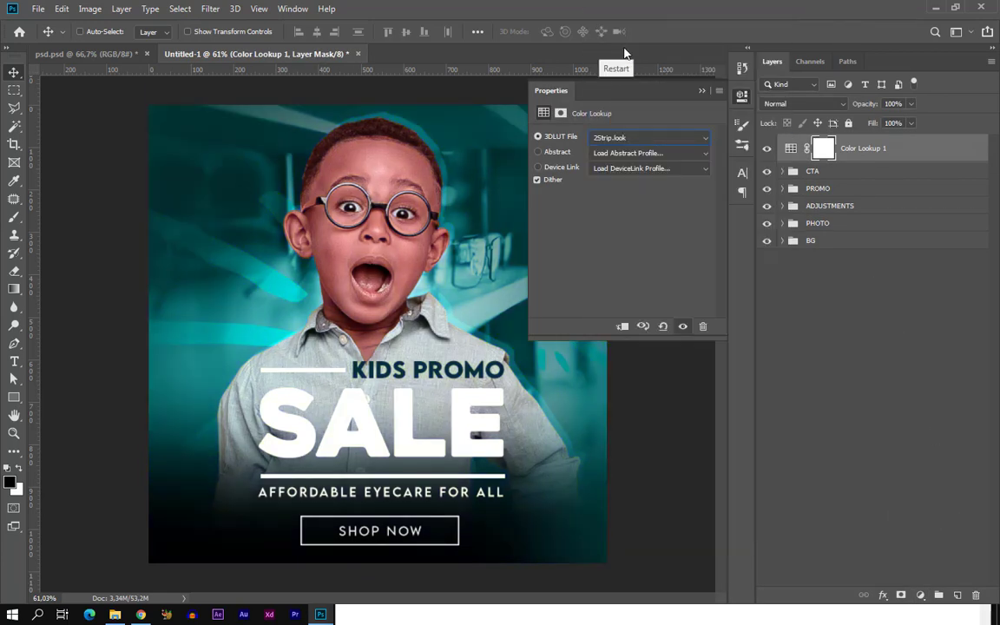
{"action": "left_click", "coordinate": [639, 137]}
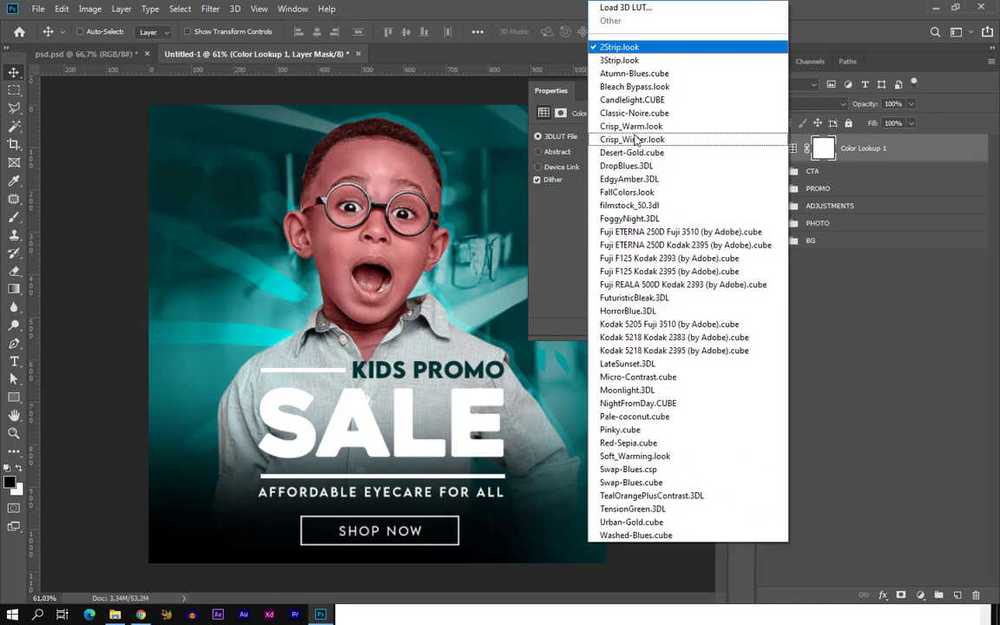
{"action": "left_click", "coordinate": [641, 61]}
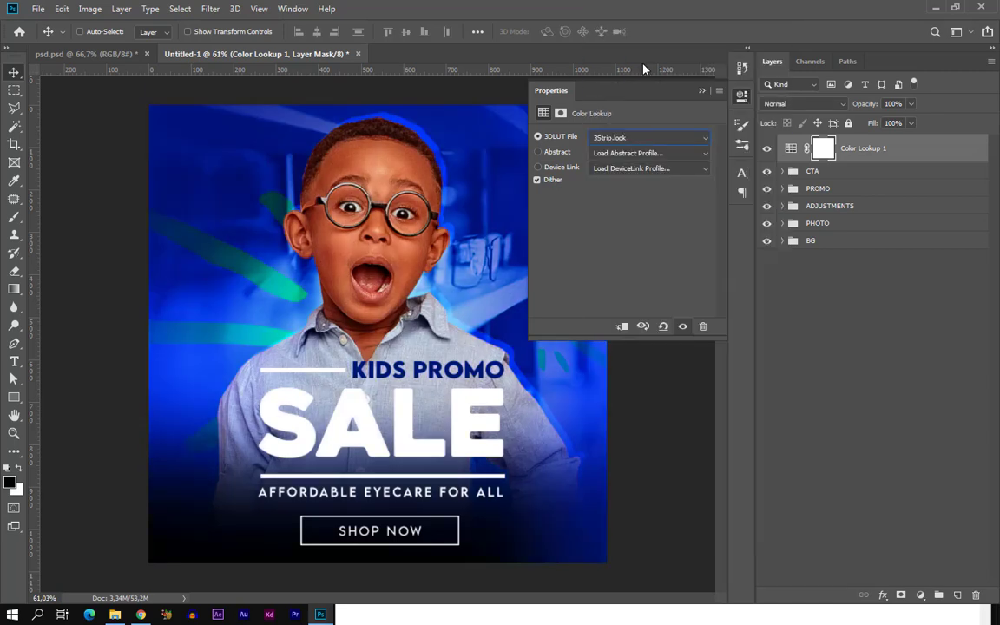
{"action": "left_click", "coordinate": [701, 90]}
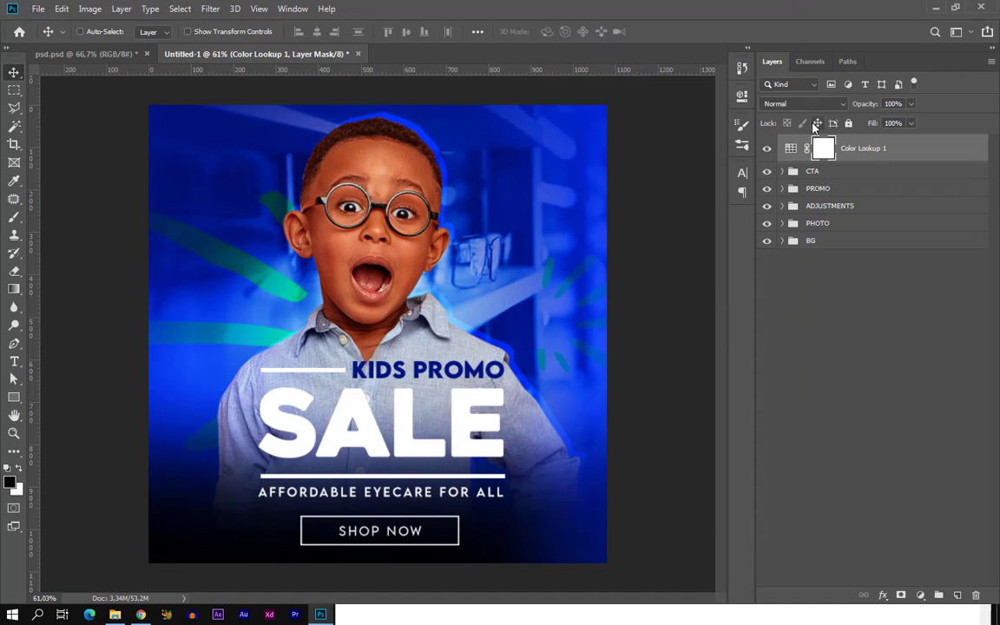
{"action": "key", "text": "ctrl+plus"}
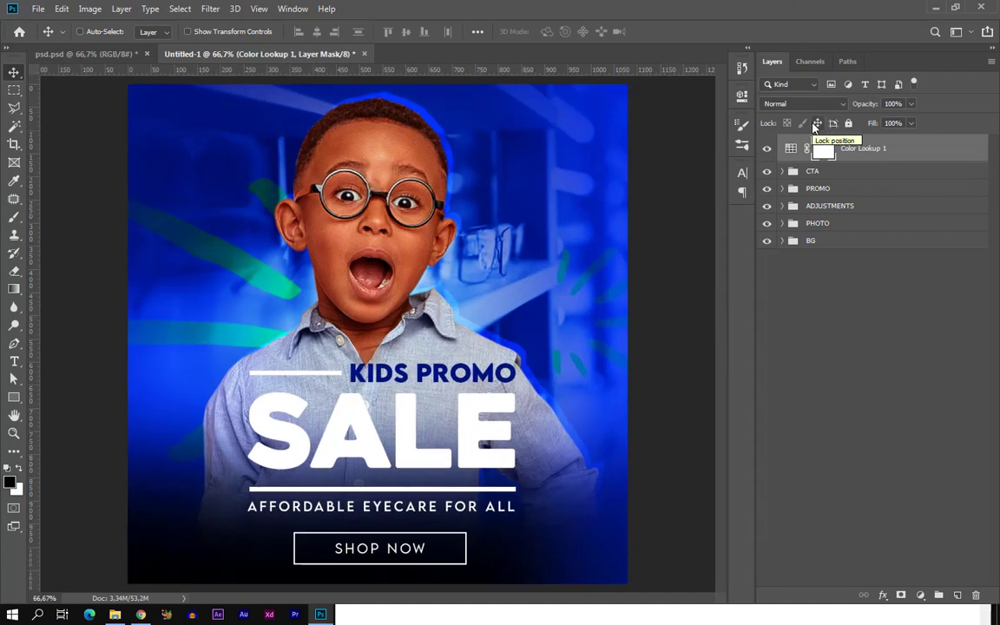